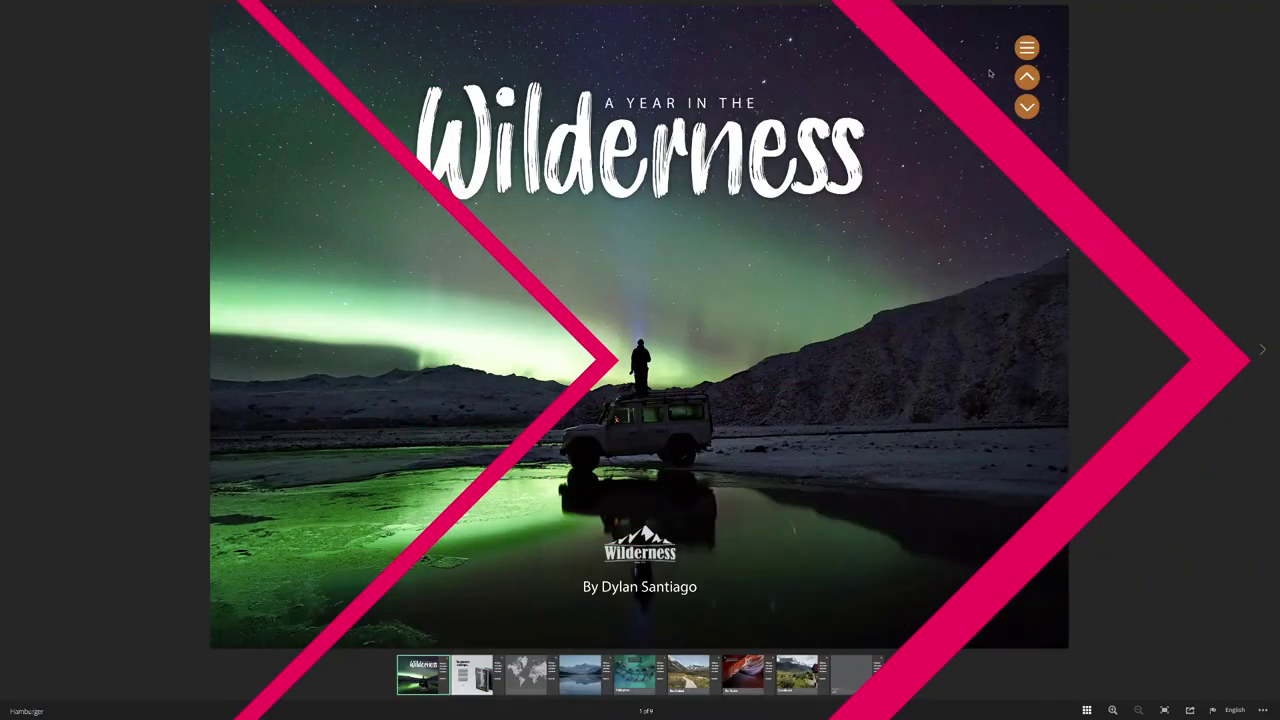
Test the EPUB's country menu by opening it, closing it, and opening it again.
left_click(1026, 48)
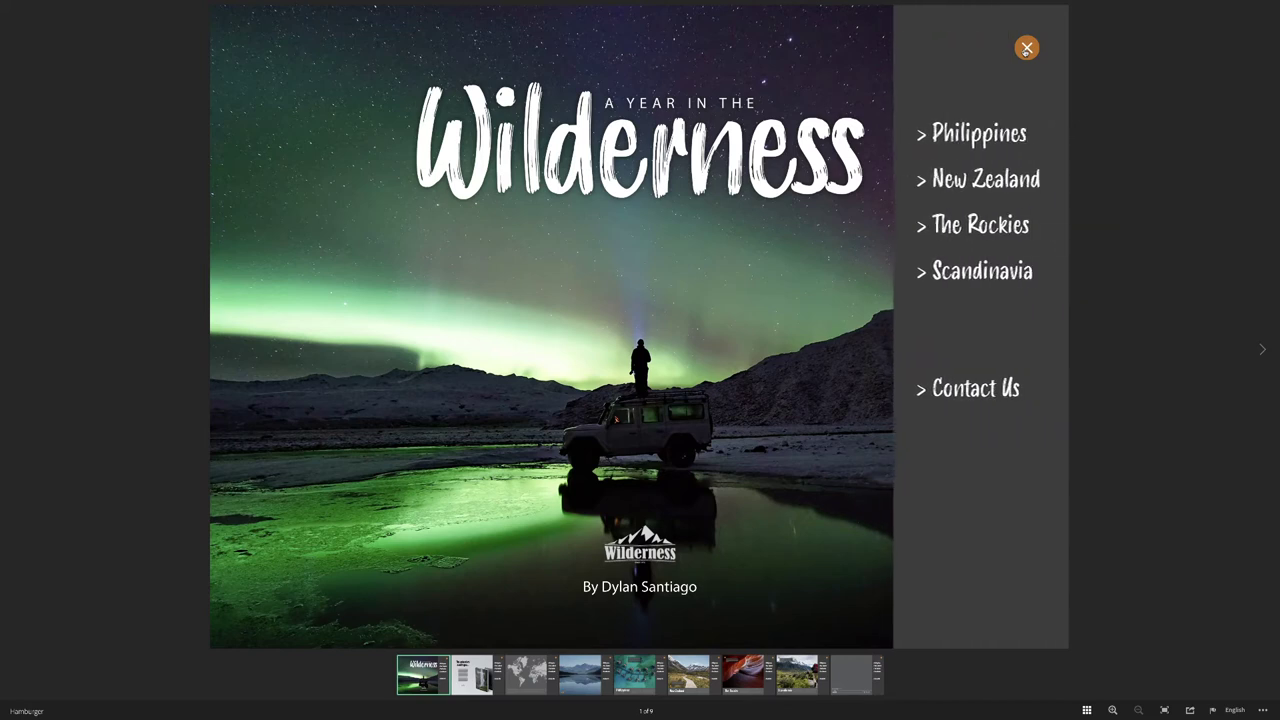
left_click(1026, 48)
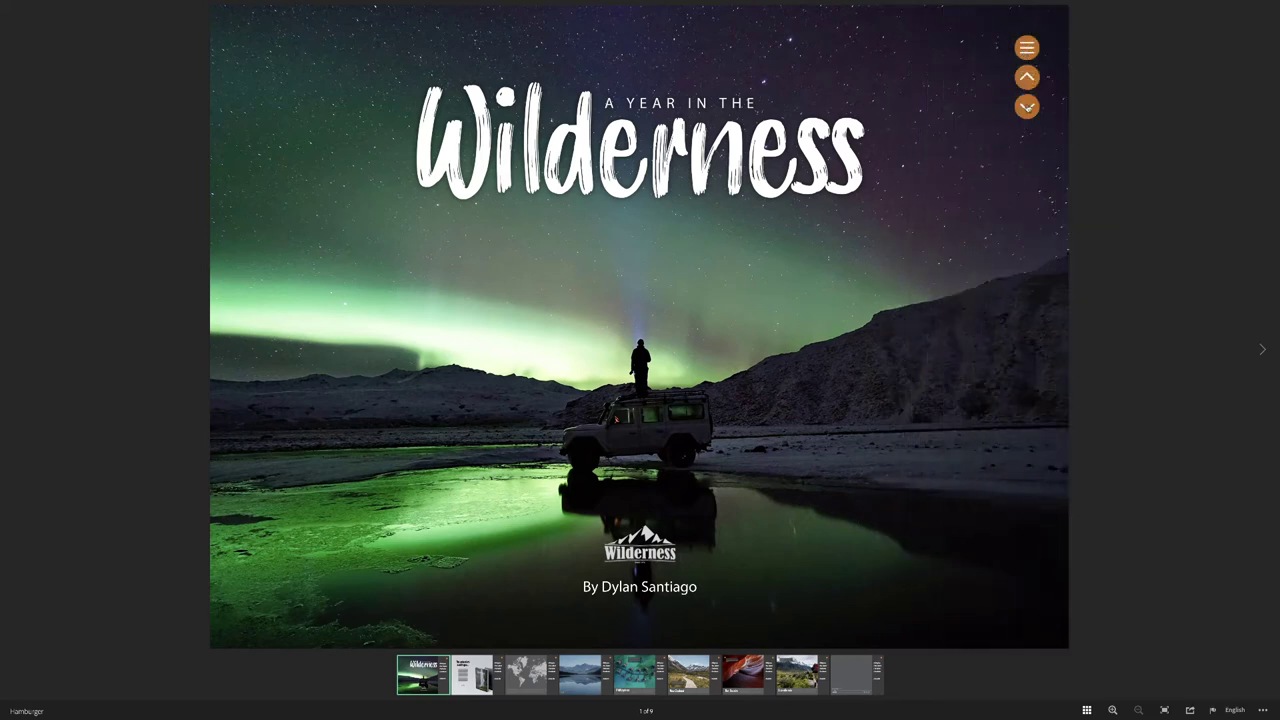
left_click(1026, 48)
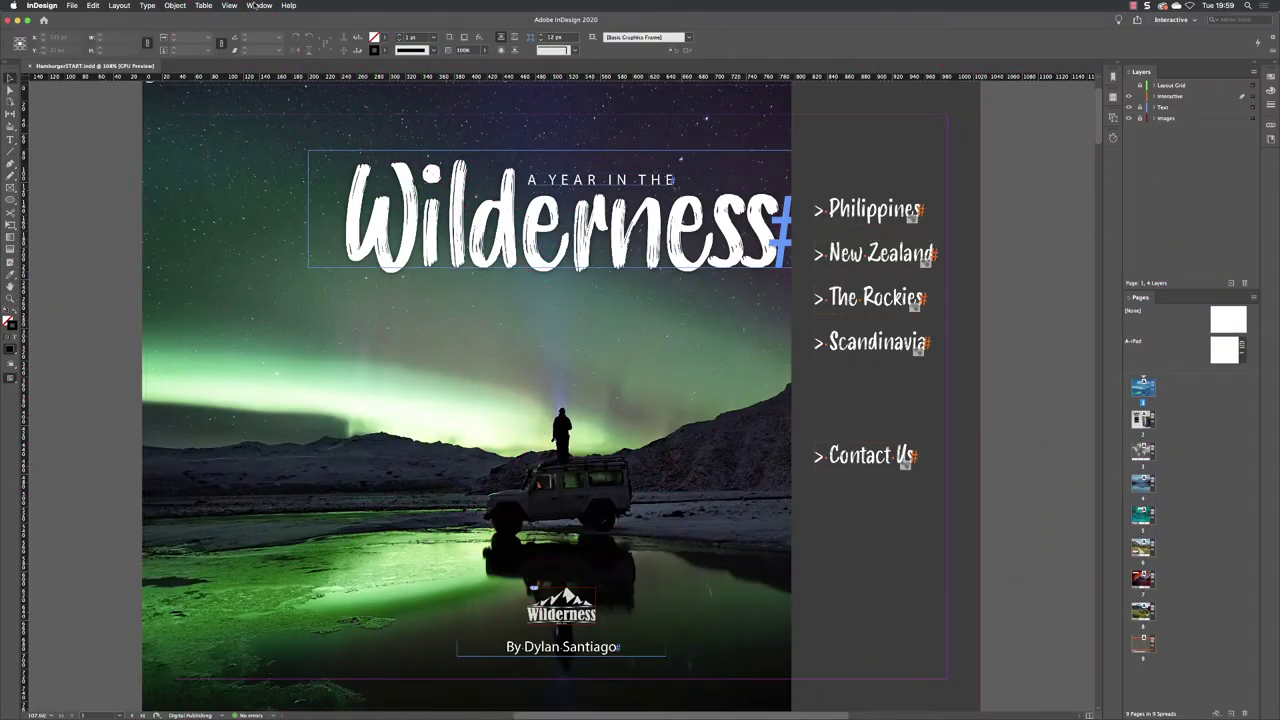
Open the EPUB Interactivity Preview panel, enlarge it and move it higher up.
left_click(257, 5)
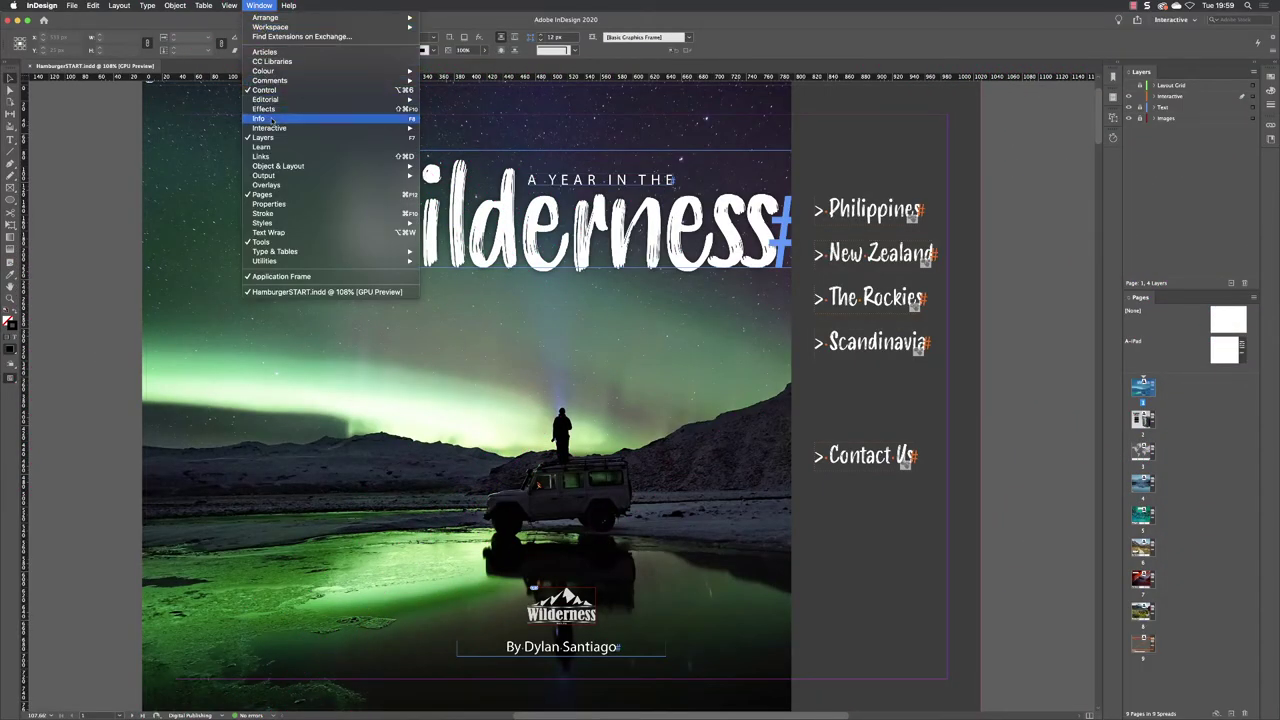
mouse_move(330, 128)
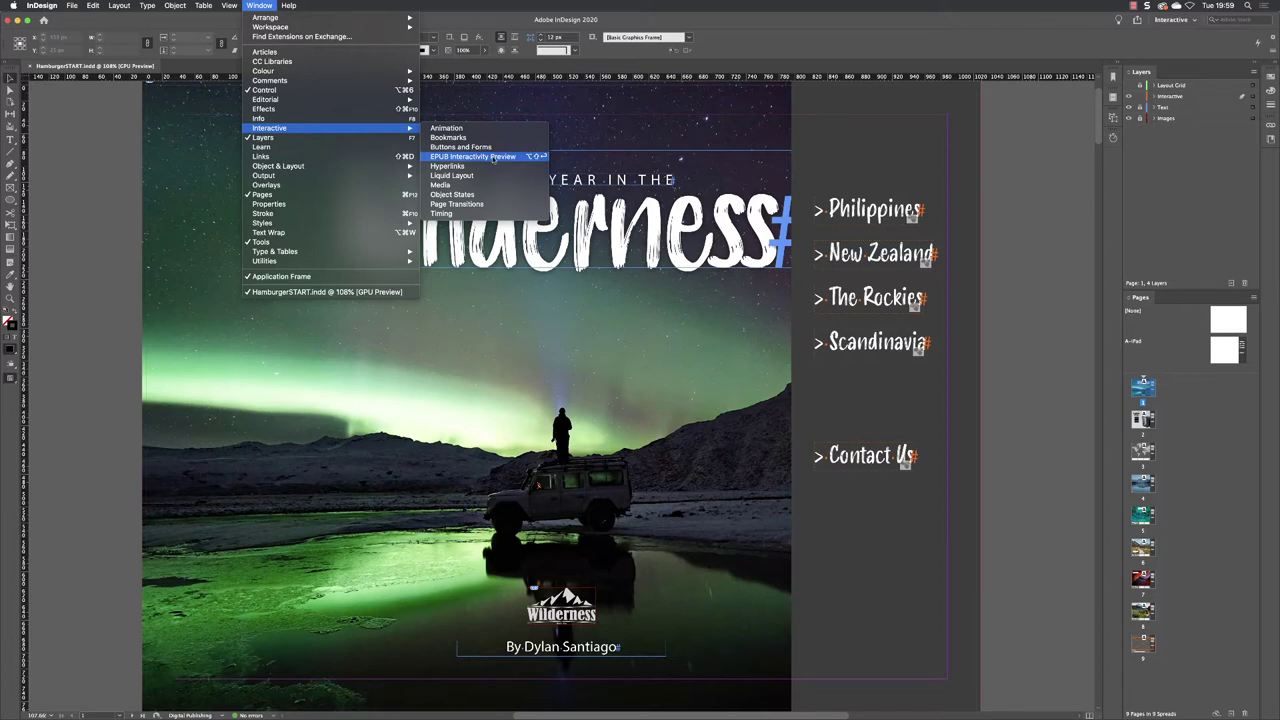
left_click(494, 159)
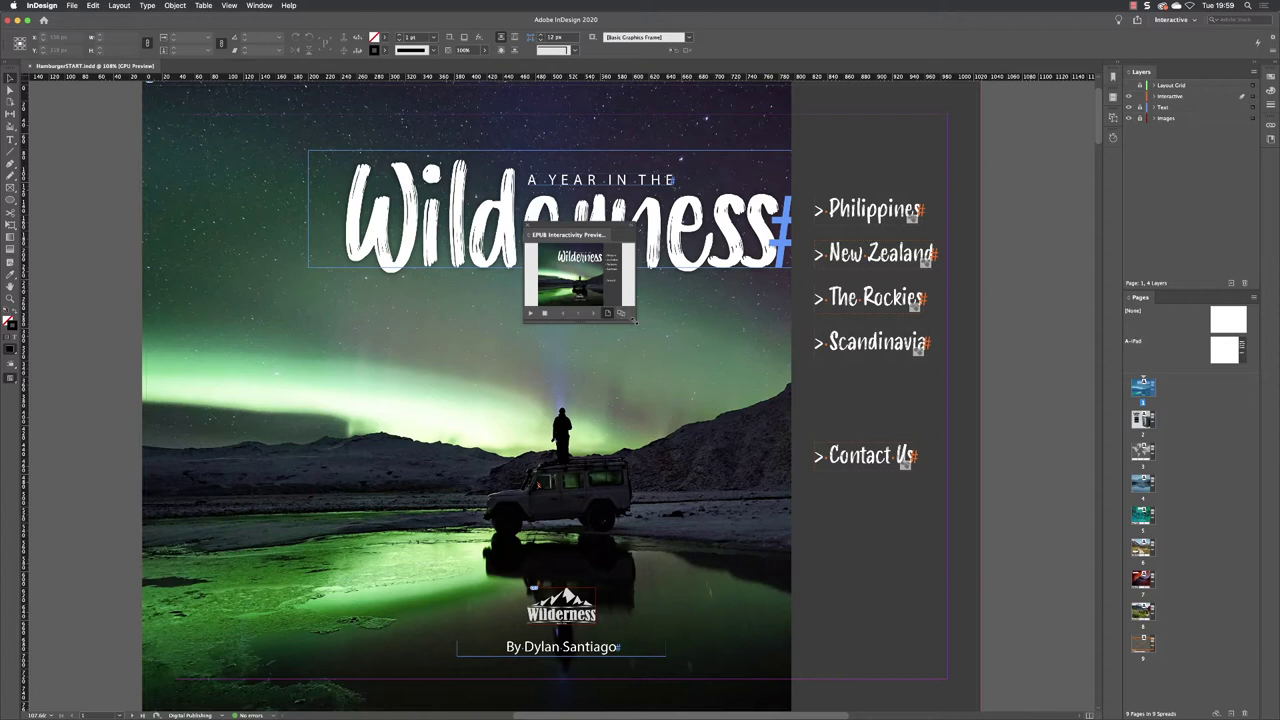
left_click_drag(634, 321, 1014, 634)
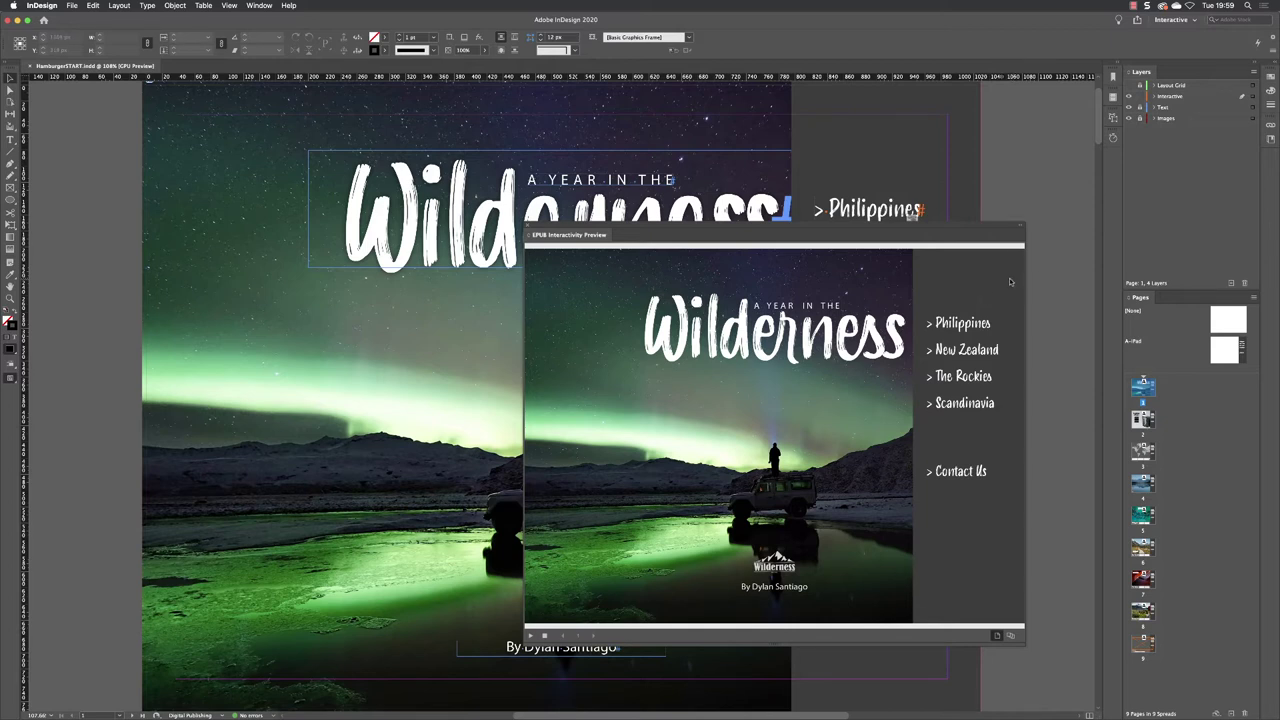
left_click_drag(673, 235, 673, 154)
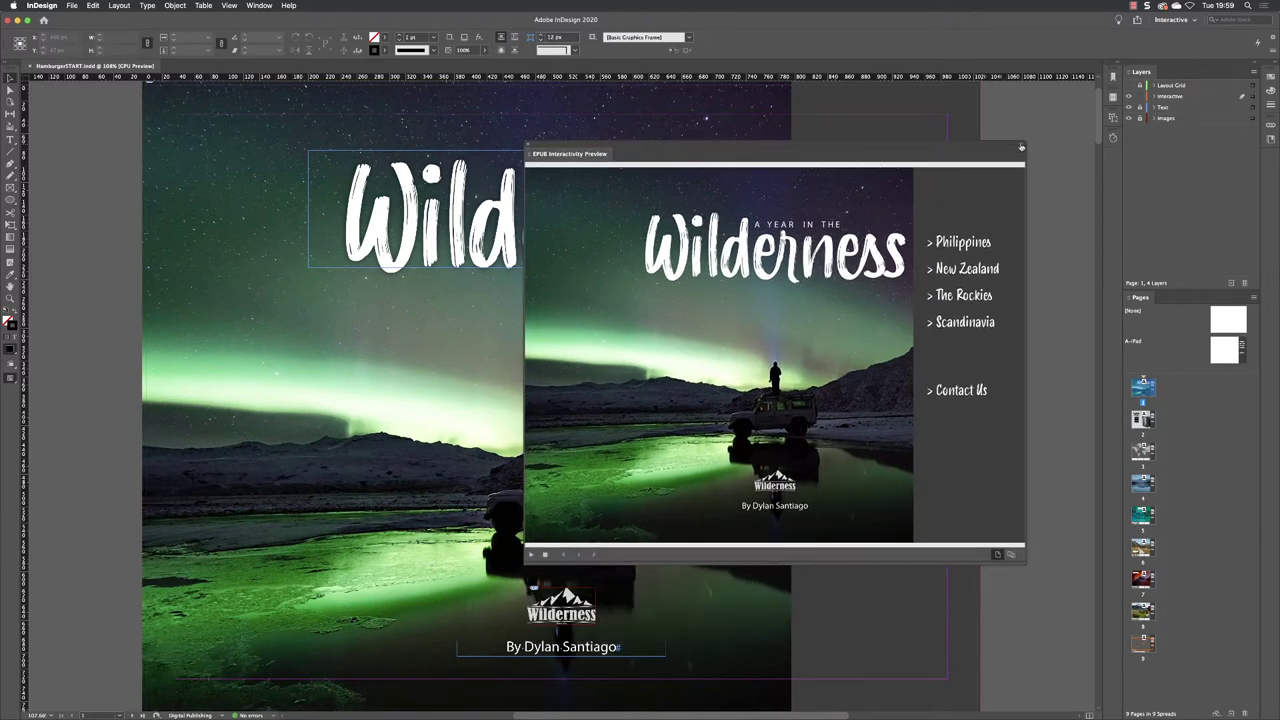
Dock the EPUB Interactivity Preview in the right panel column and leave it collapsed.
left_click(527, 145)
left_click(535, 157)
left_click_drag(558, 155, 1115, 156)
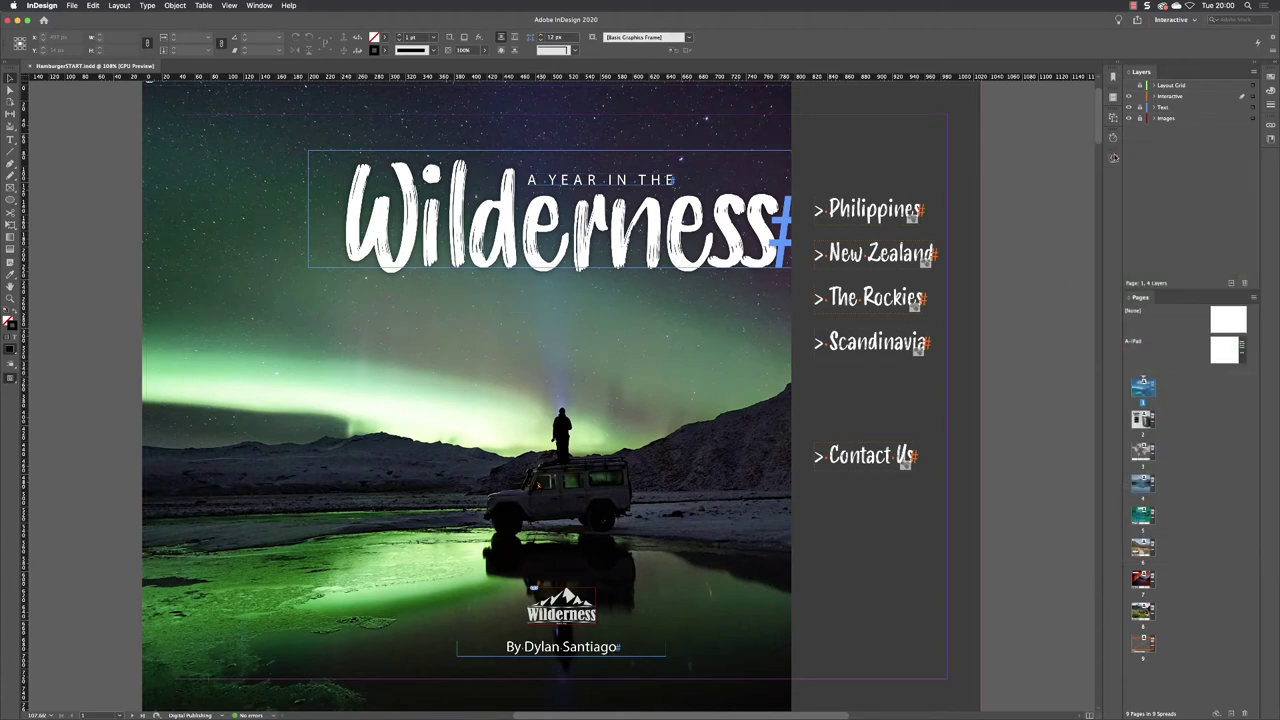
left_click(1112, 159)
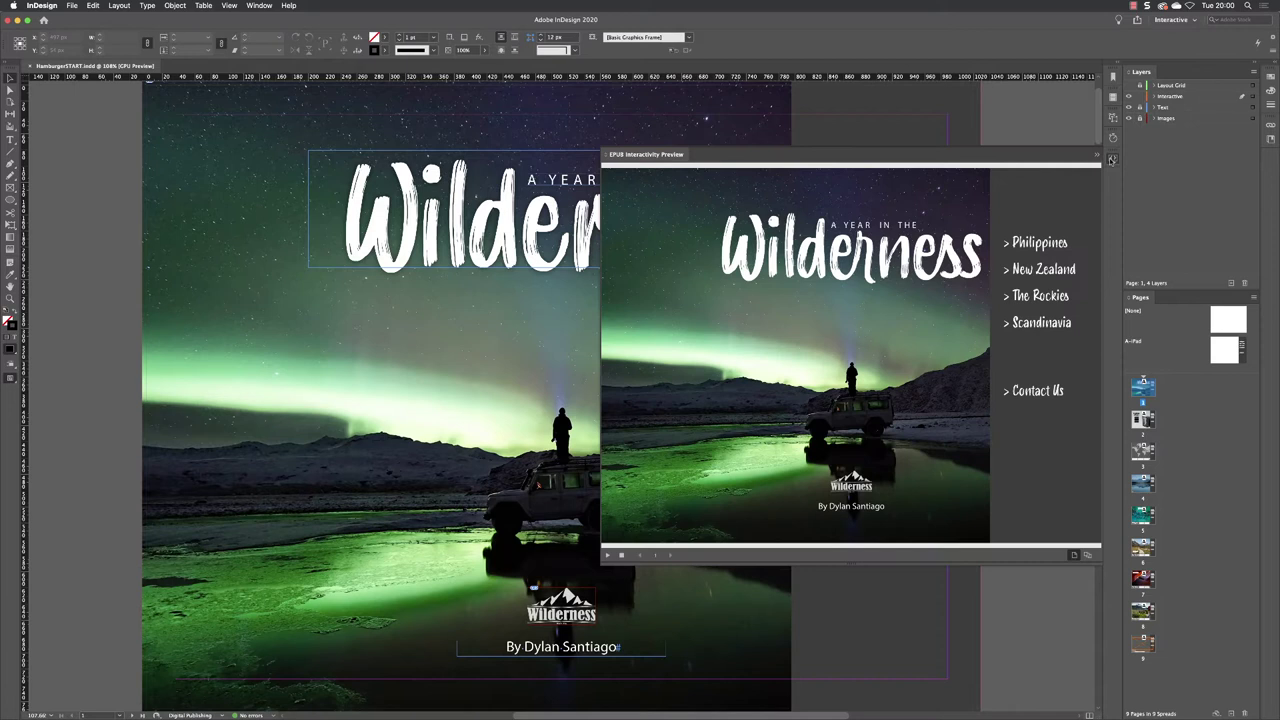
left_click(1112, 160)
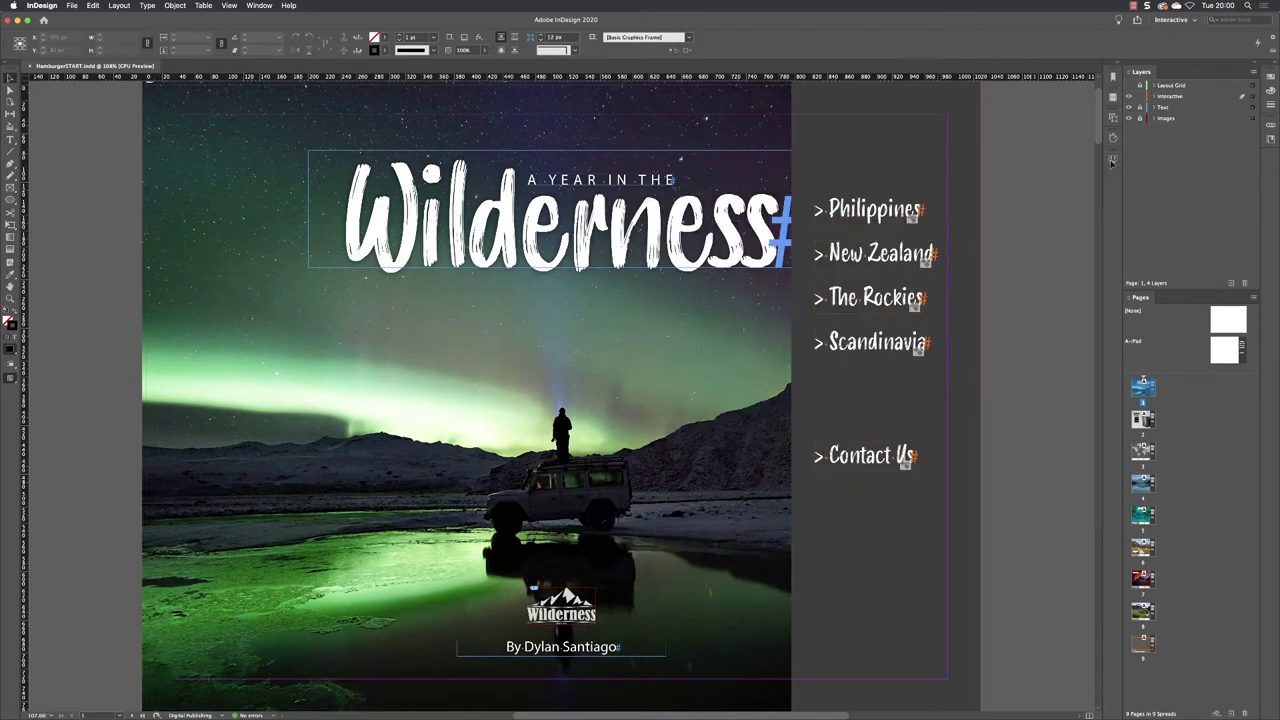
Open the A-iPad master, select the dark menu panel, and expand the Interactive layer's items.
double_click(1226, 350)
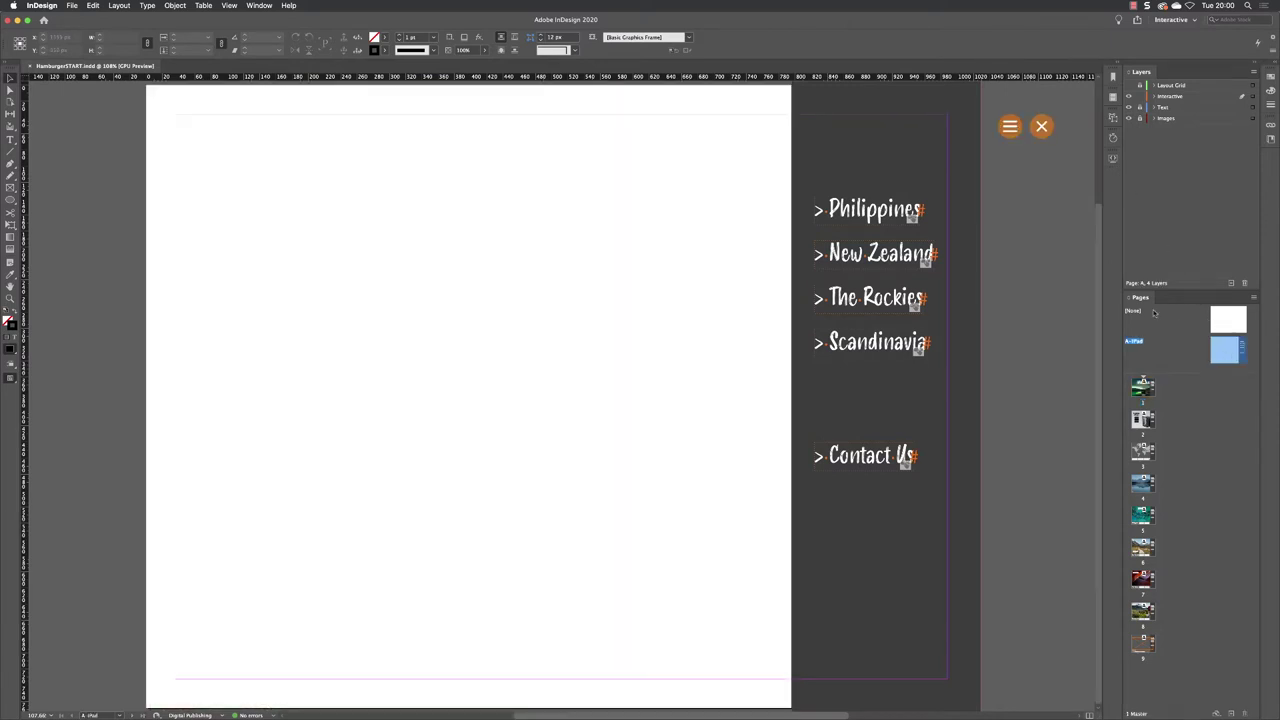
left_click_drag(1026, 246, 943, 249)
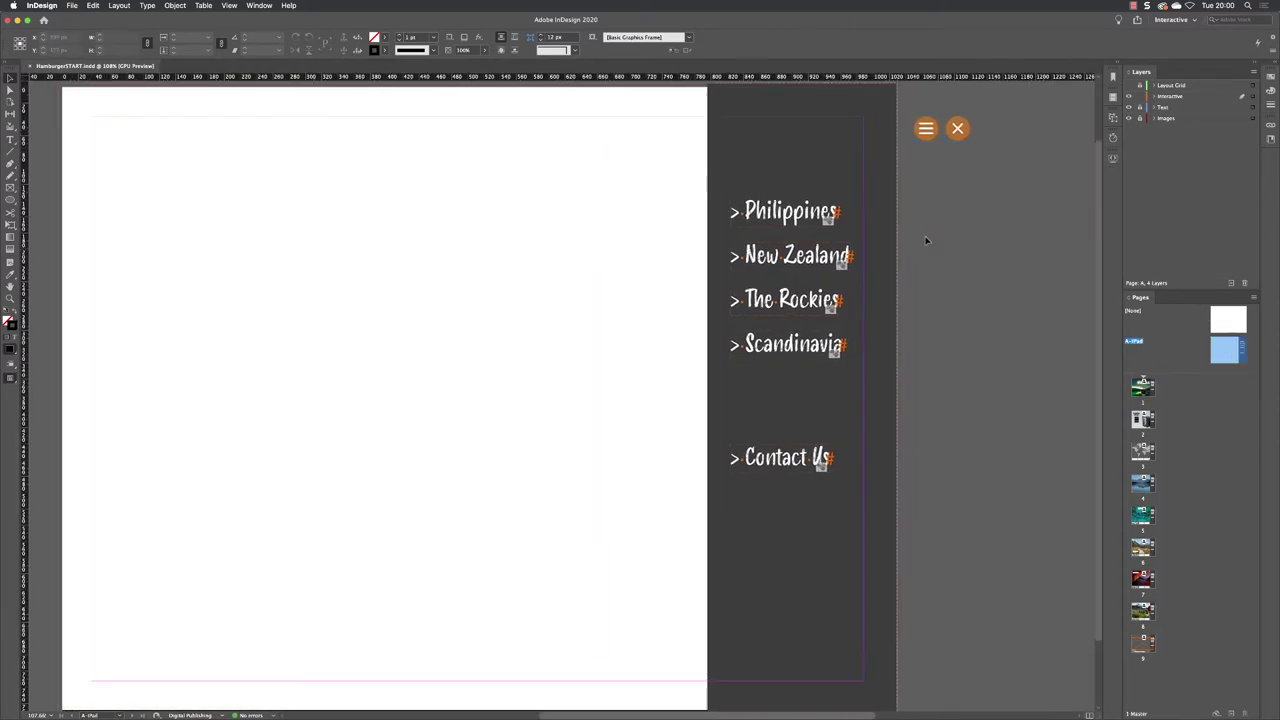
left_click(843, 157)
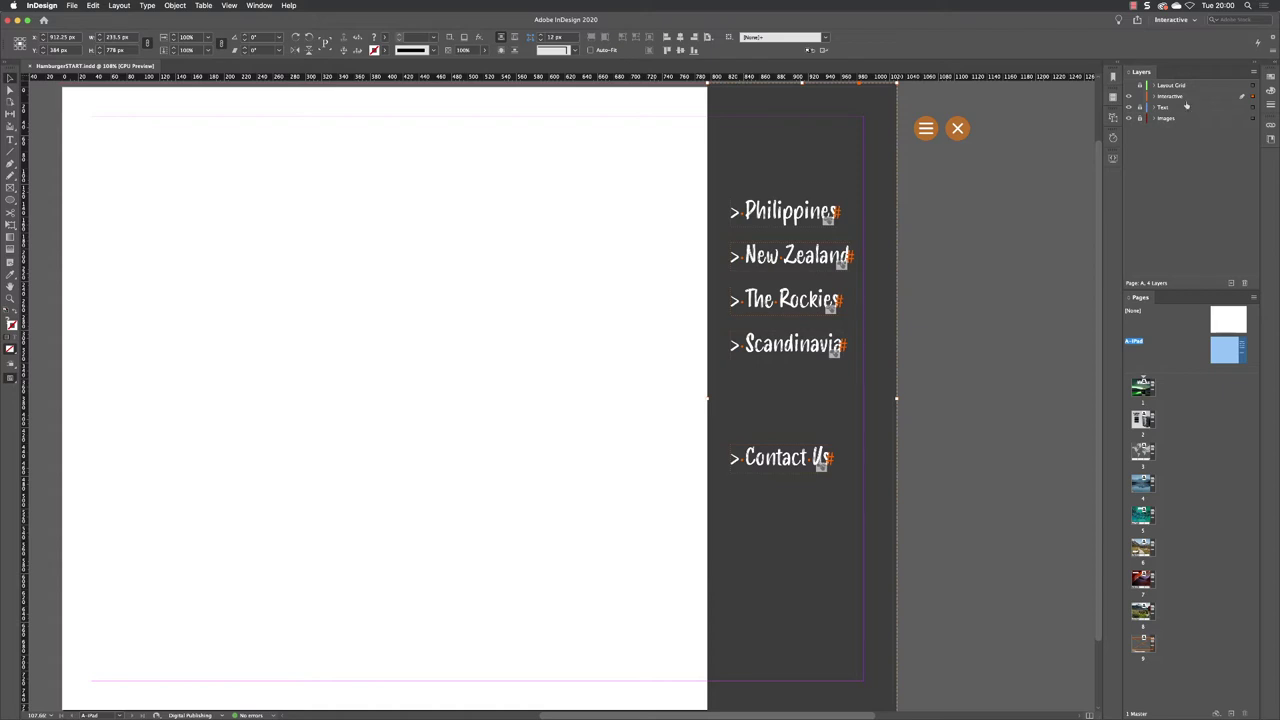
left_click(1155, 96)
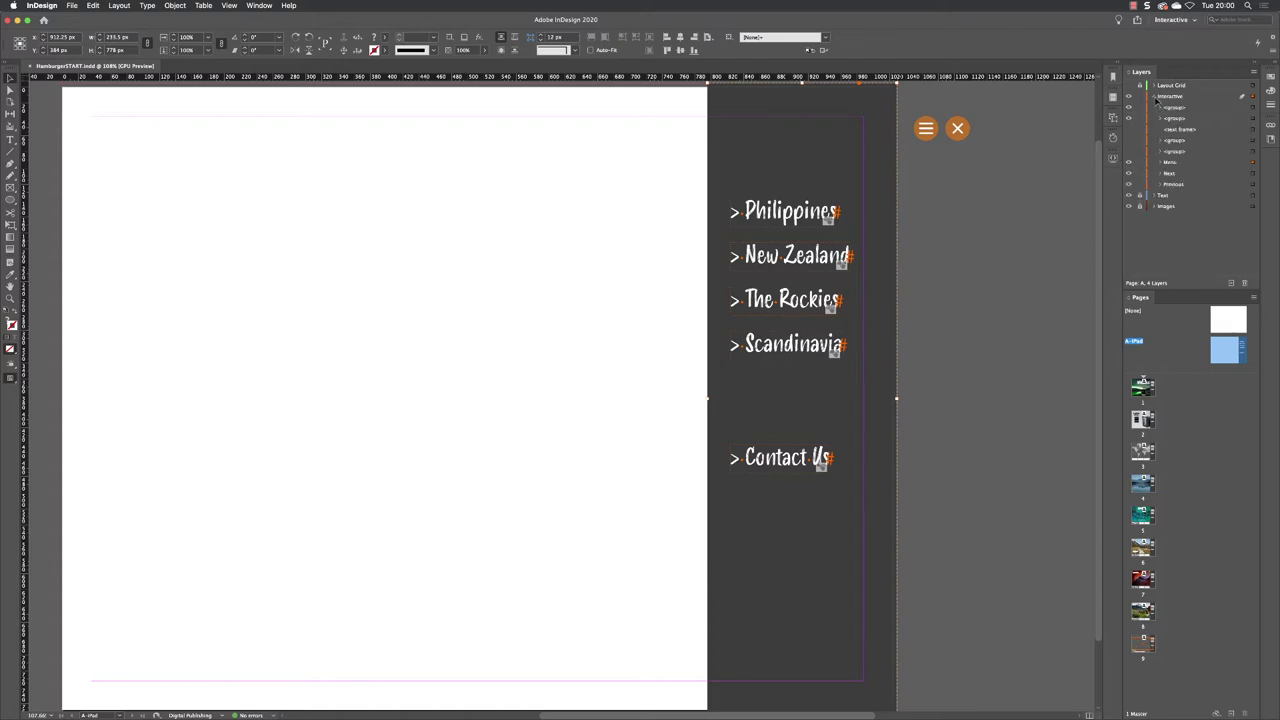
left_click(848, 145)
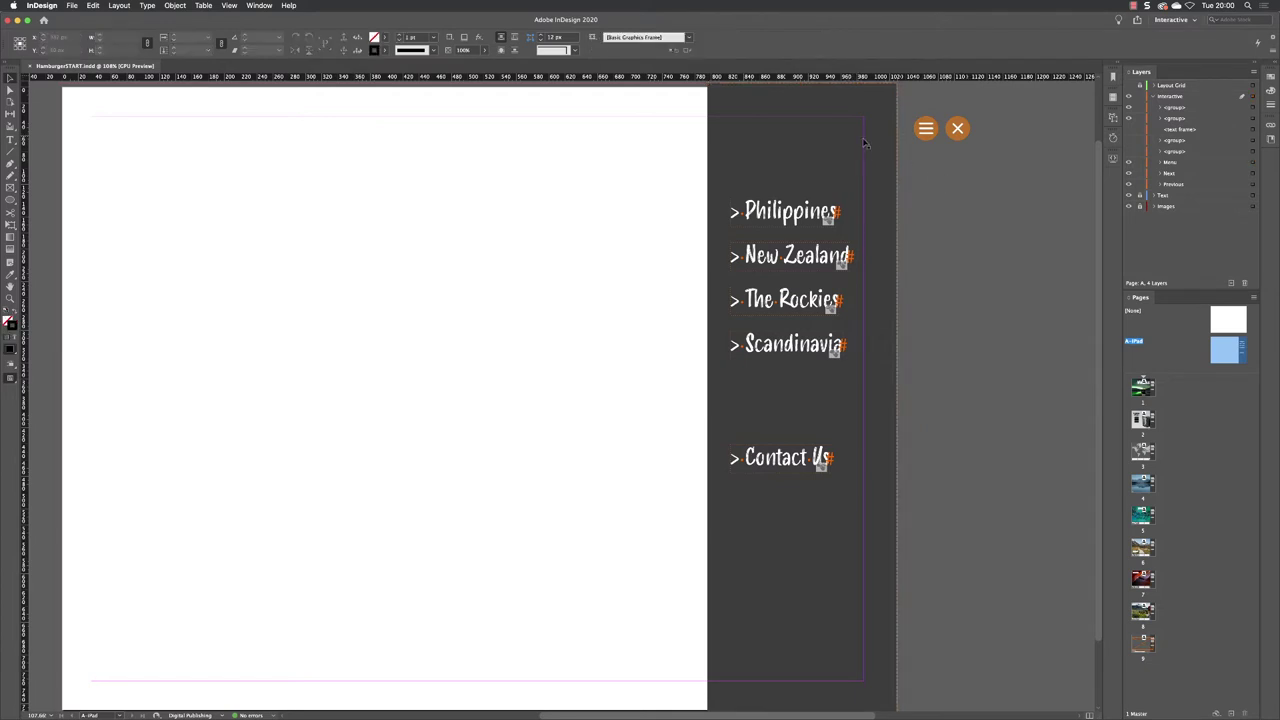
Select the Menu group in the Layers panel and check its contents.
left_click_drag(848, 145, 842, 168)
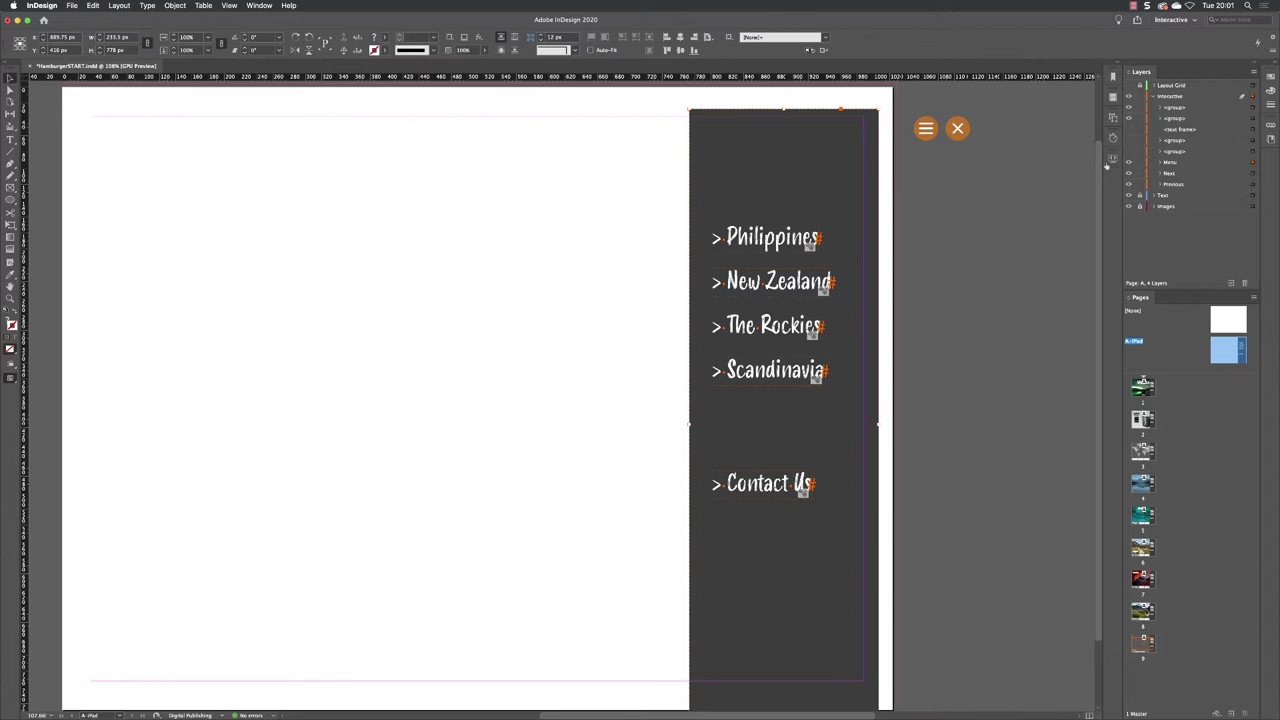
left_click(1175, 165)
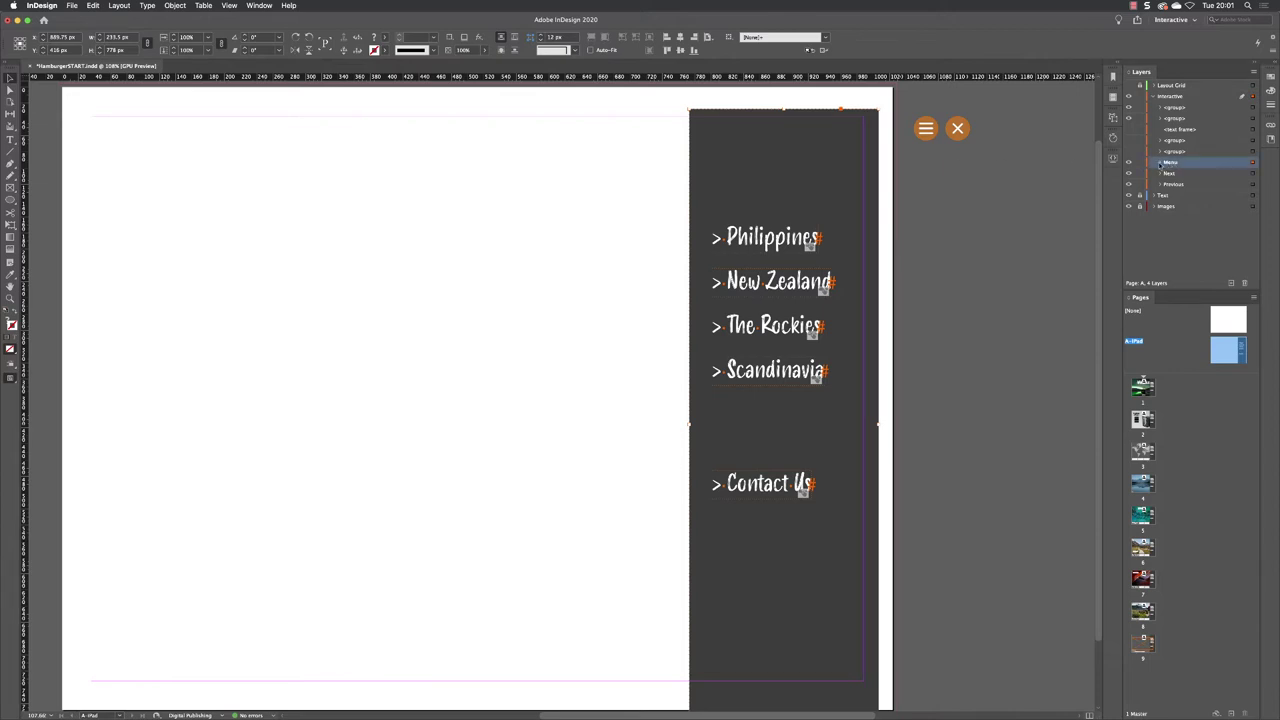
left_click(1160, 163)
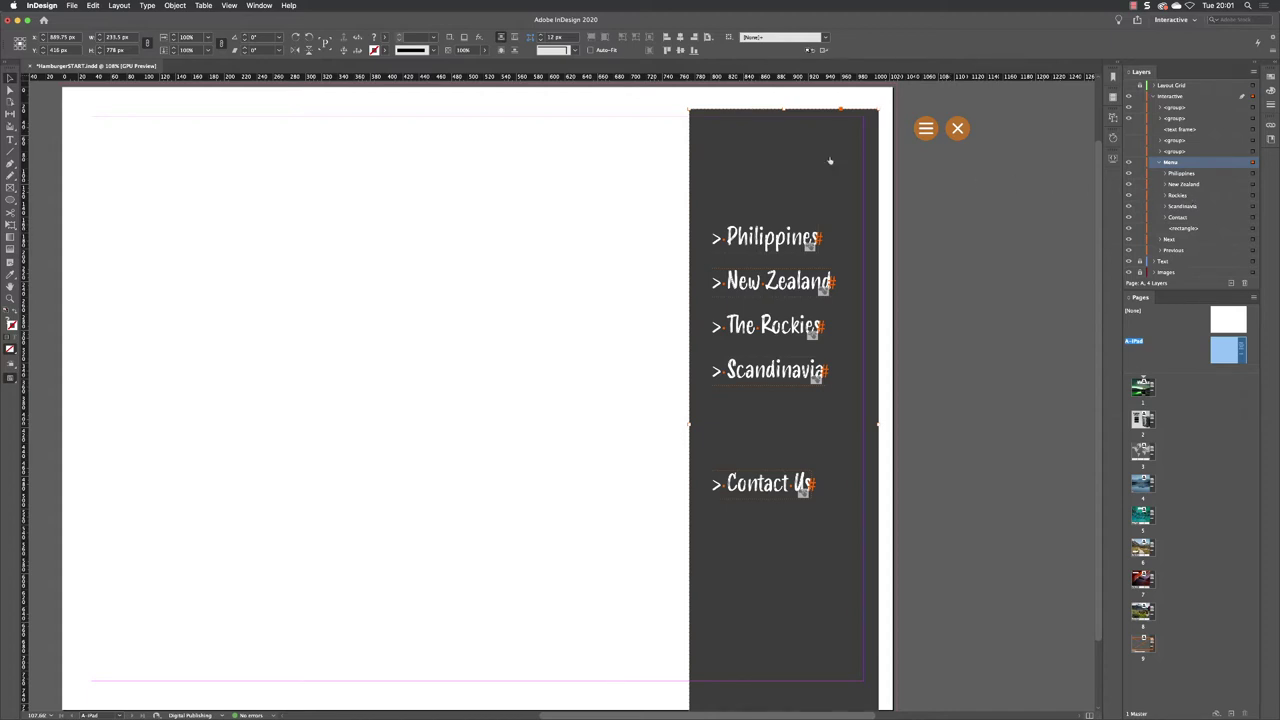
left_click(1159, 163)
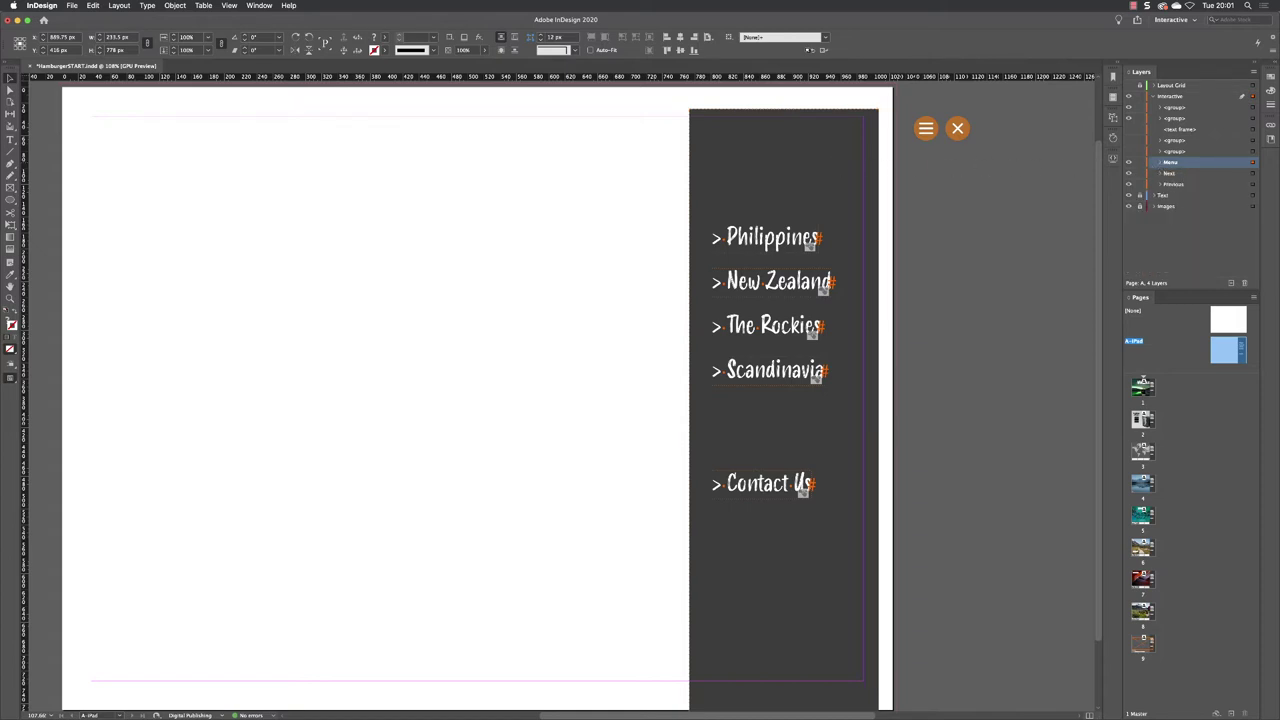
Drag the Menu group until it sits flush against the page's top and right edges.
left_click_drag(838, 157, 810, 222)
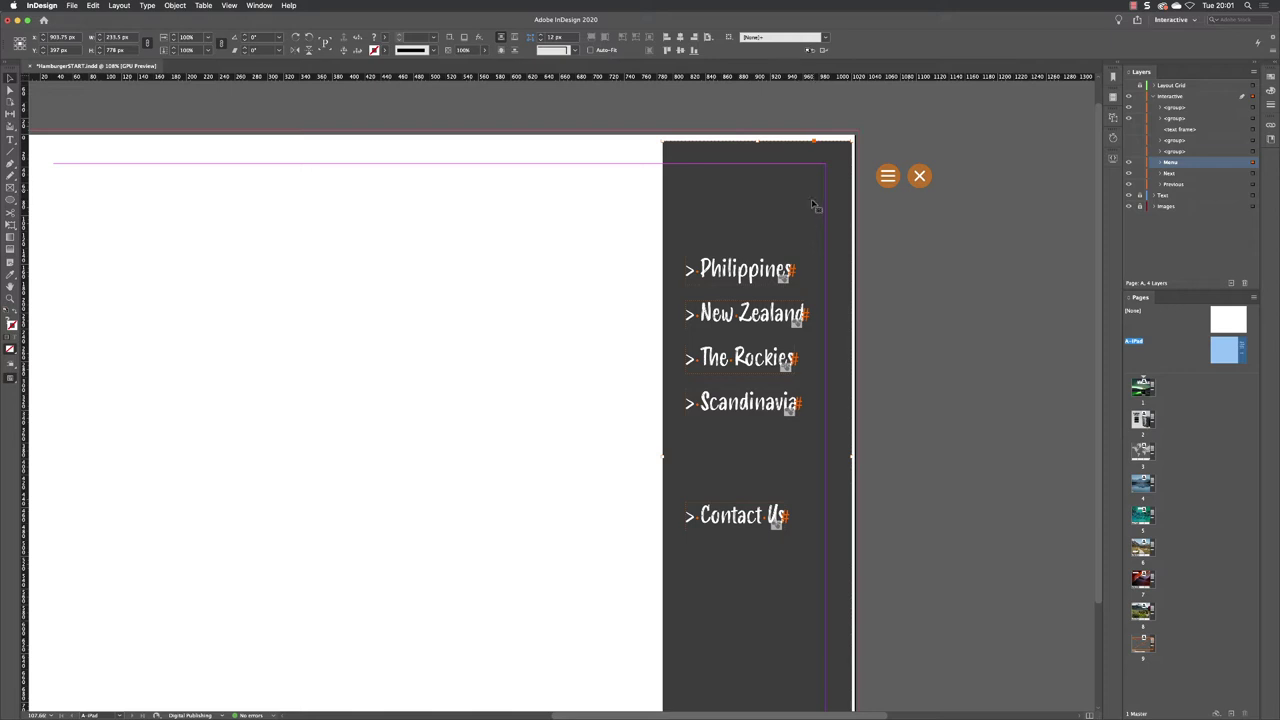
left_click_drag(813, 190, 778, 194)
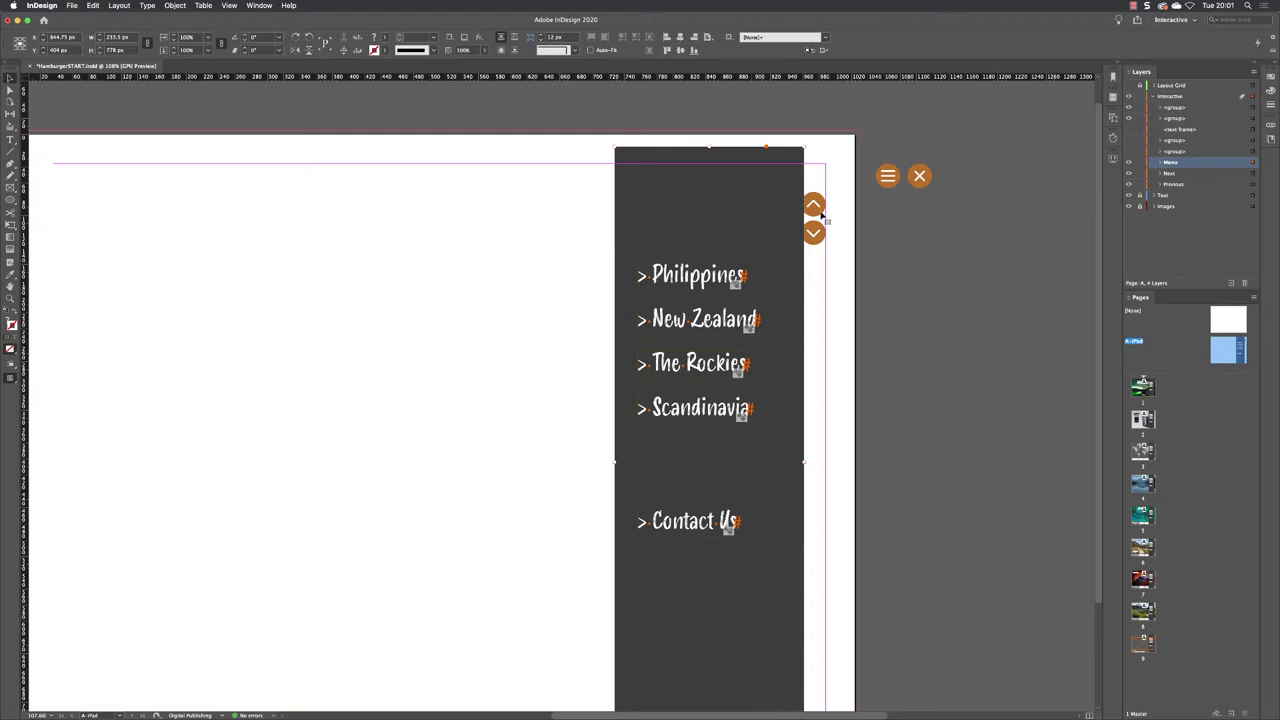
left_click_drag(770, 190, 828, 170)
scroll(968, 309, "down", 2)
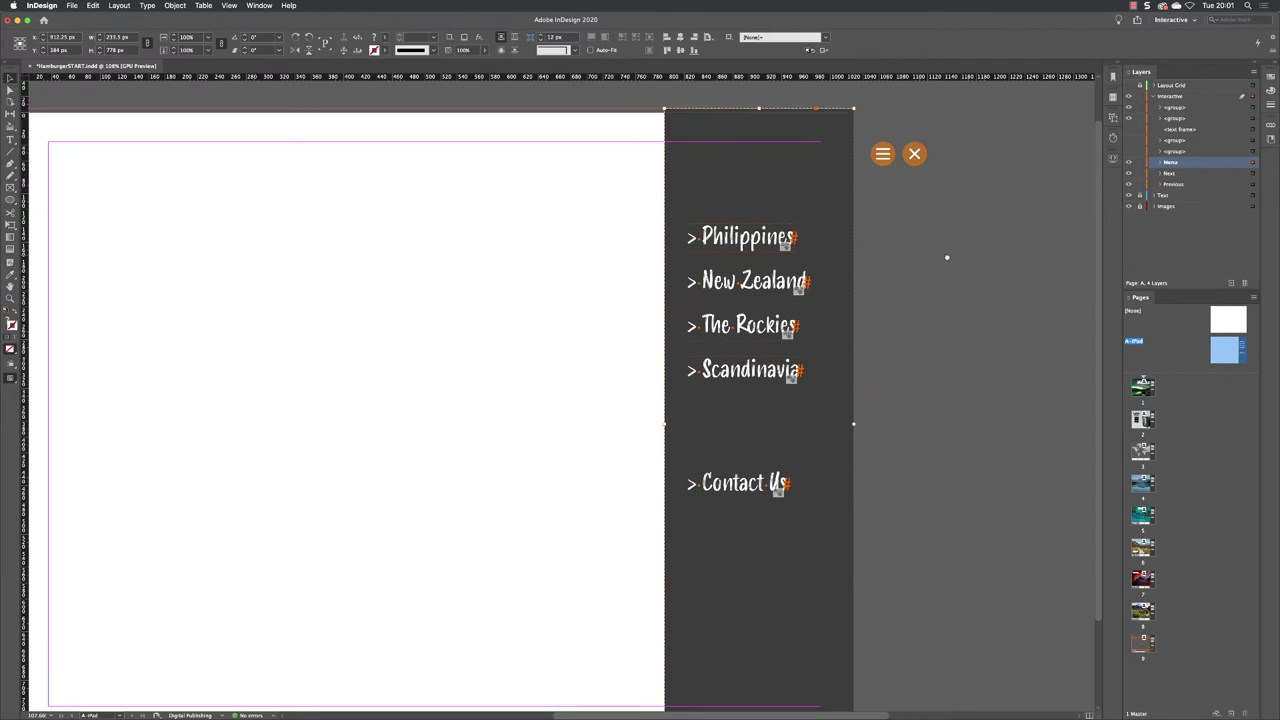
left_click_drag(947, 257, 918, 259)
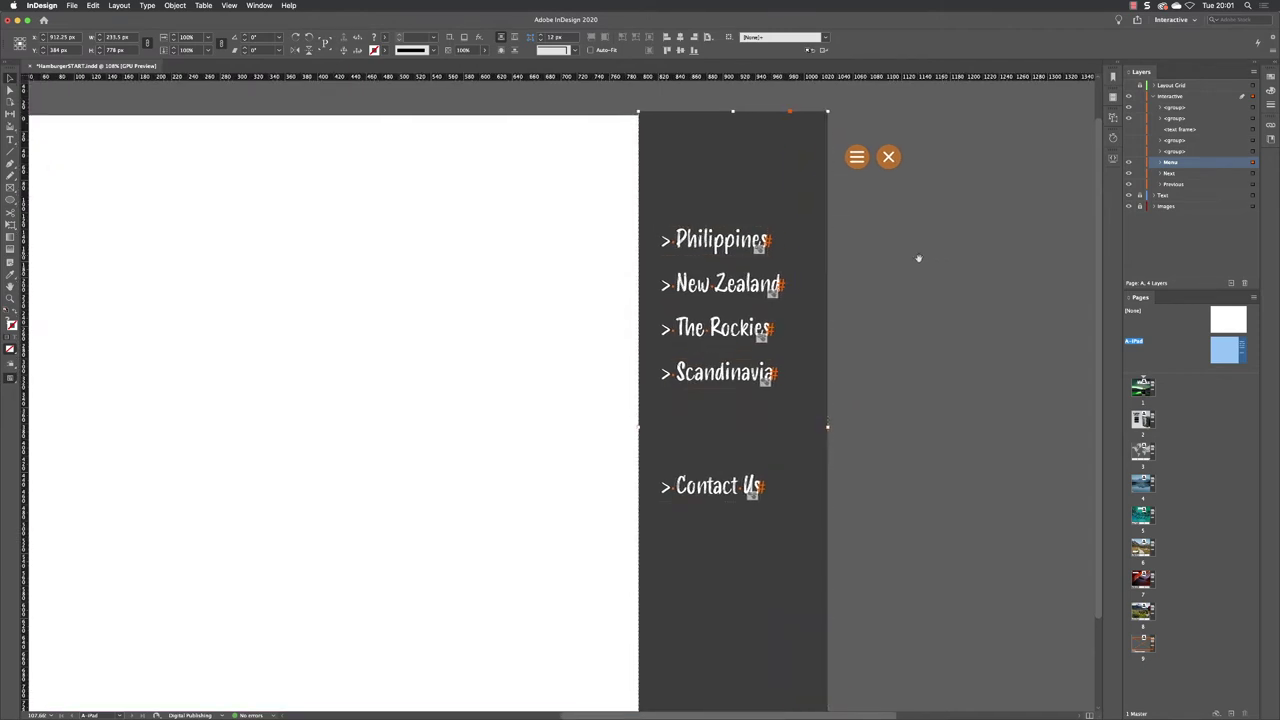
Open the Animation panel and place it beside the menu.
left_click(270, 8)
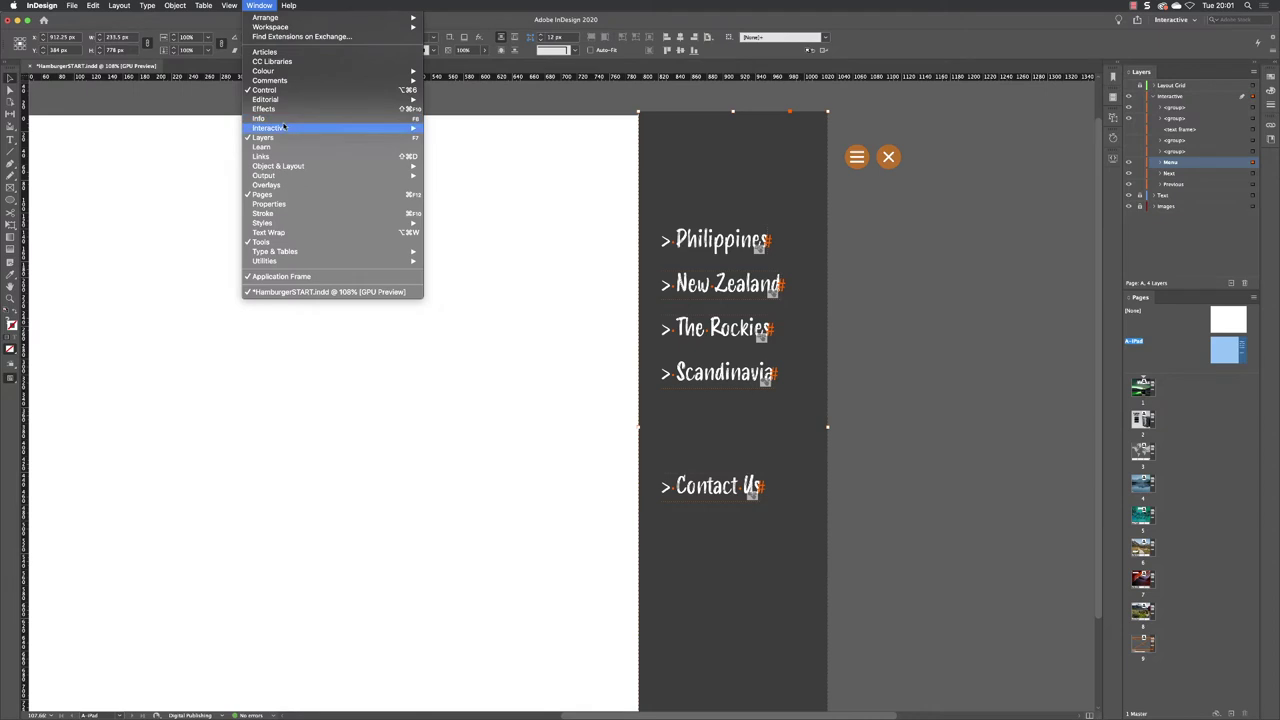
mouse_move(400, 128)
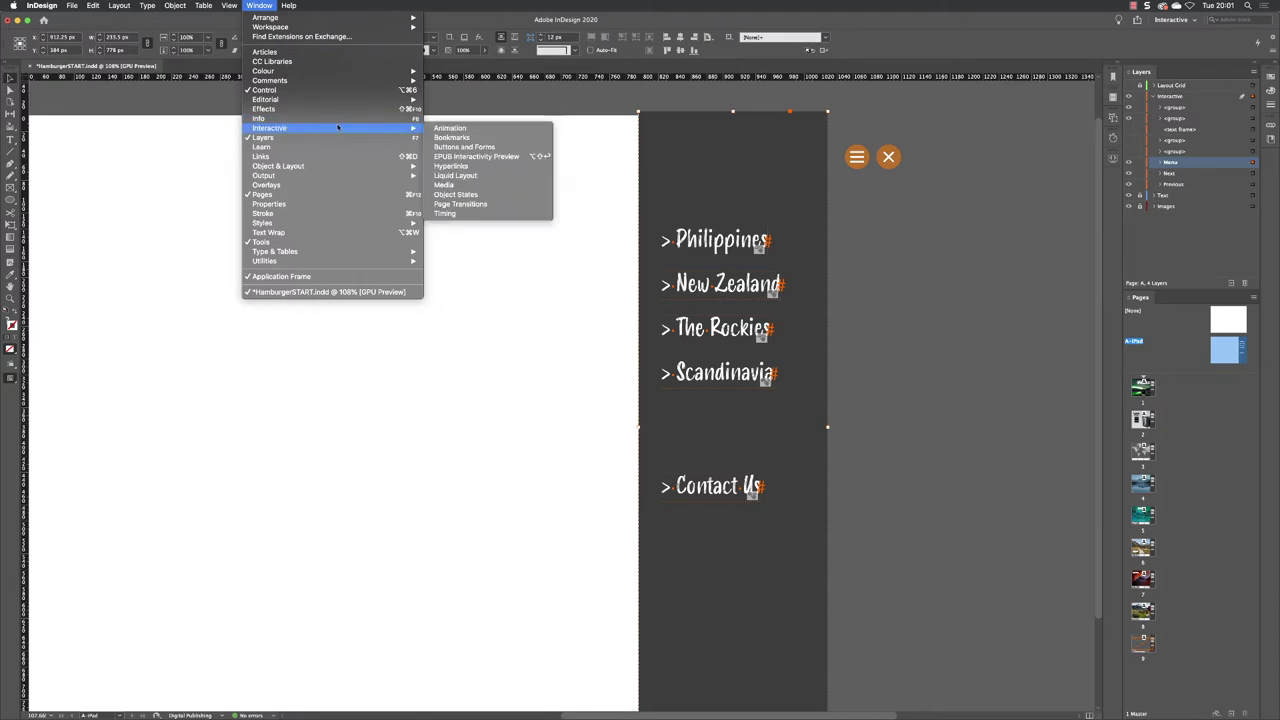
left_click(473, 133)
left_click_drag(447, 128, 593, 153)
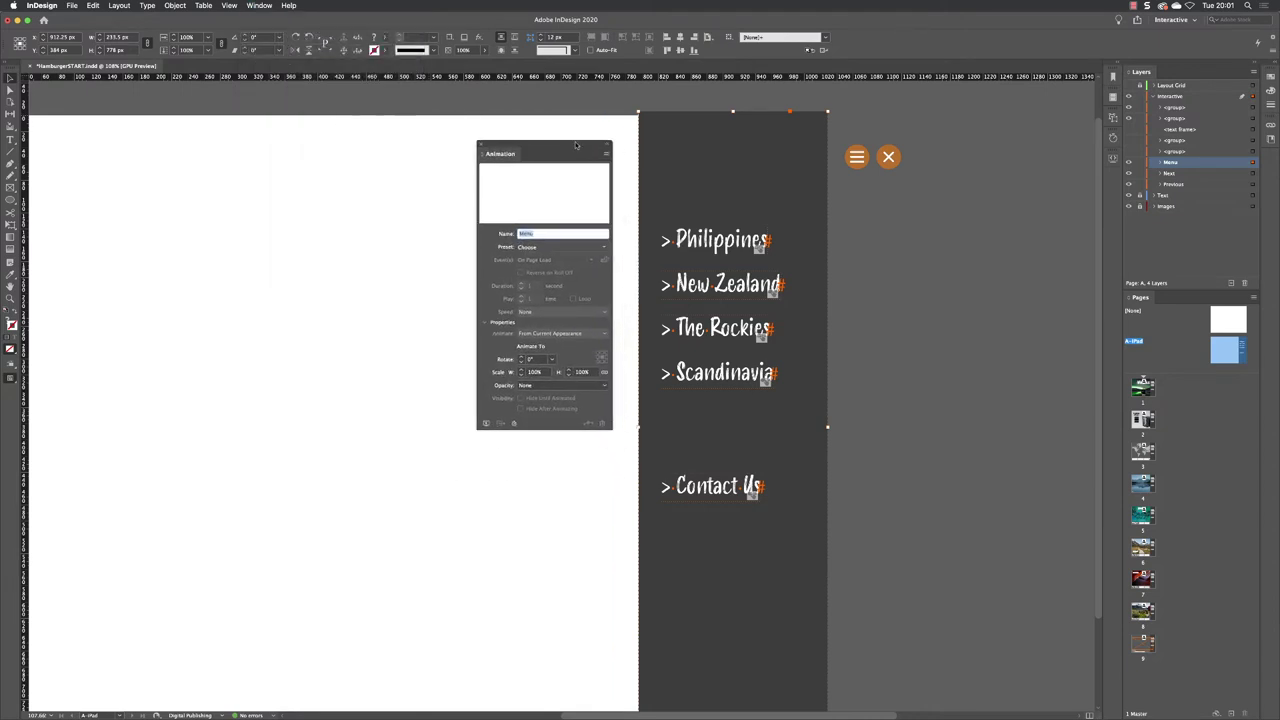
Open the Buttons and Forms panel and place it beside the menu.
left_click(260, 6)
mouse_move(290, 130)
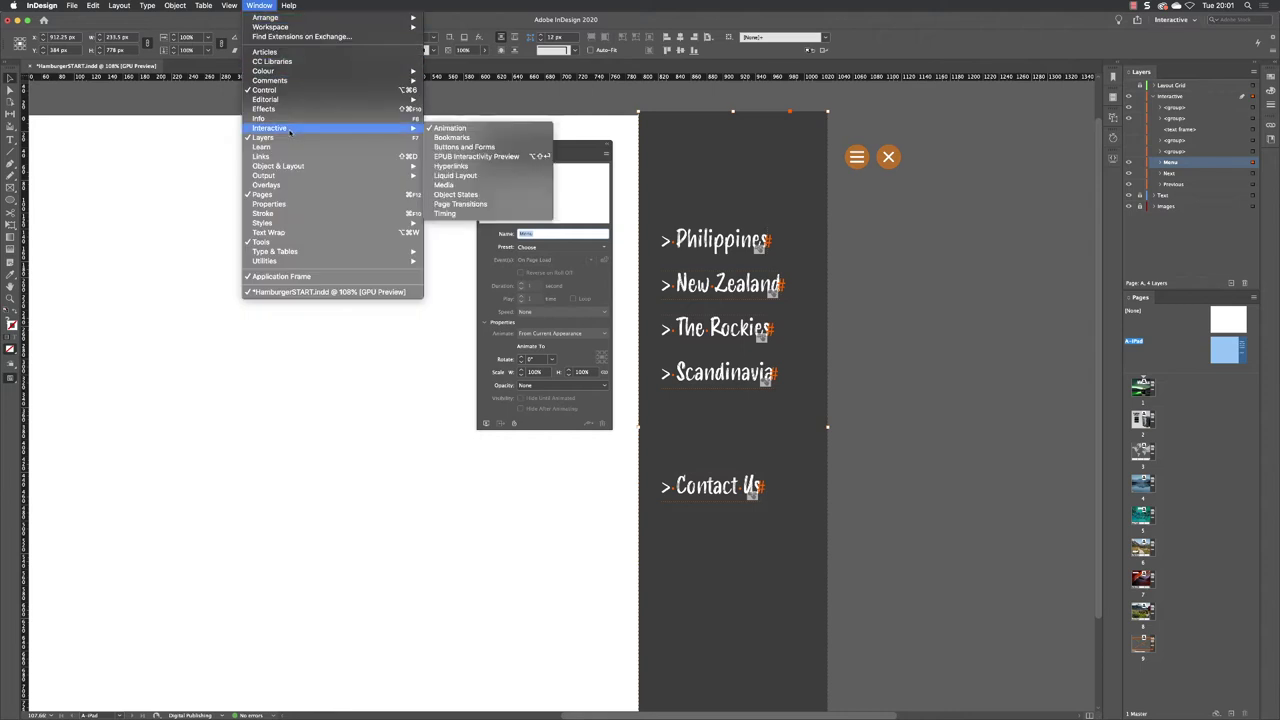
left_click(523, 148)
left_click_drag(657, 124, 979, 275)
Deselect the Menu group and select the orange X close button on the pasteboard.
left_click(994, 178)
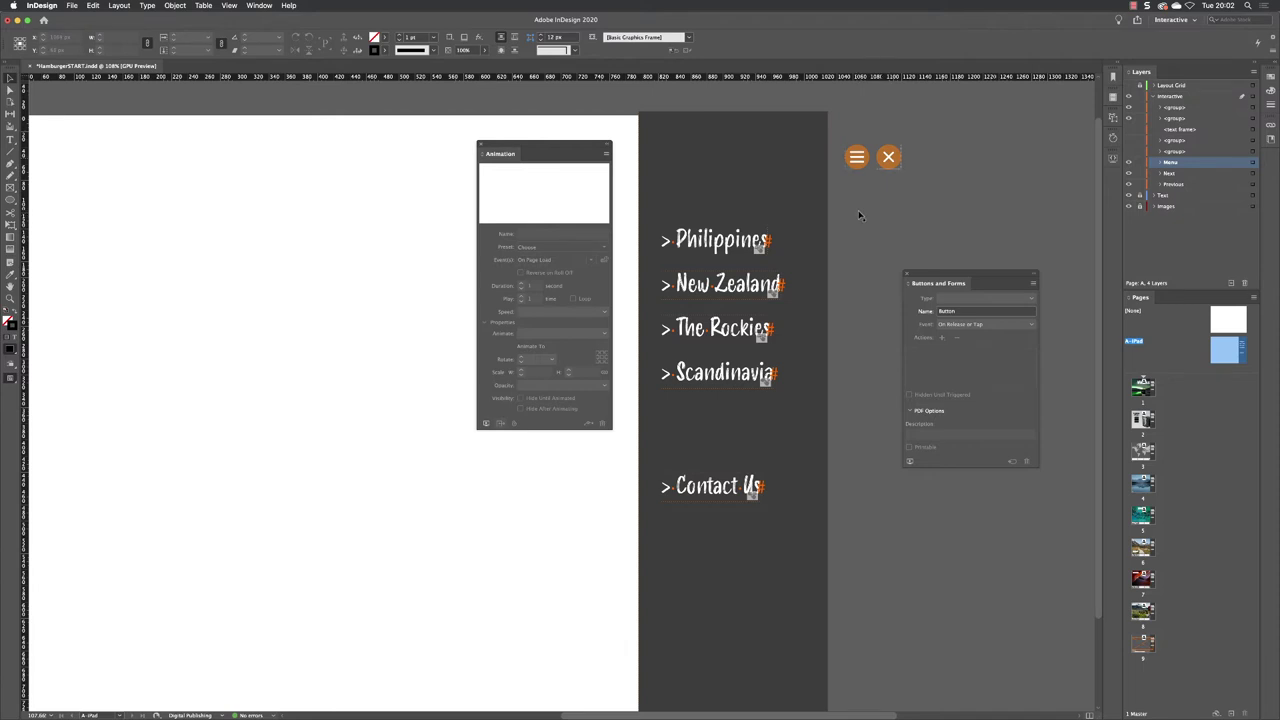
scroll(883, 100, "right", 2)
scroll(883, 100, "up", 1)
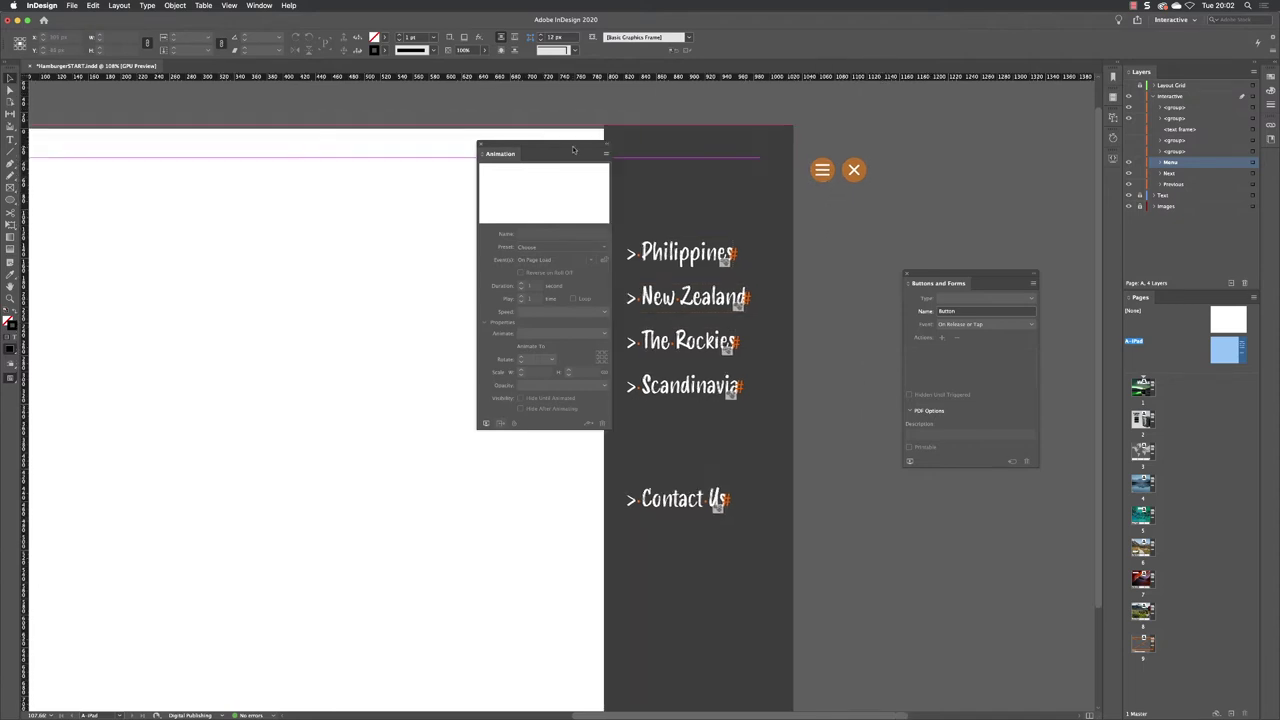
left_click_drag(572, 151, 512, 160)
left_click(845, 172)
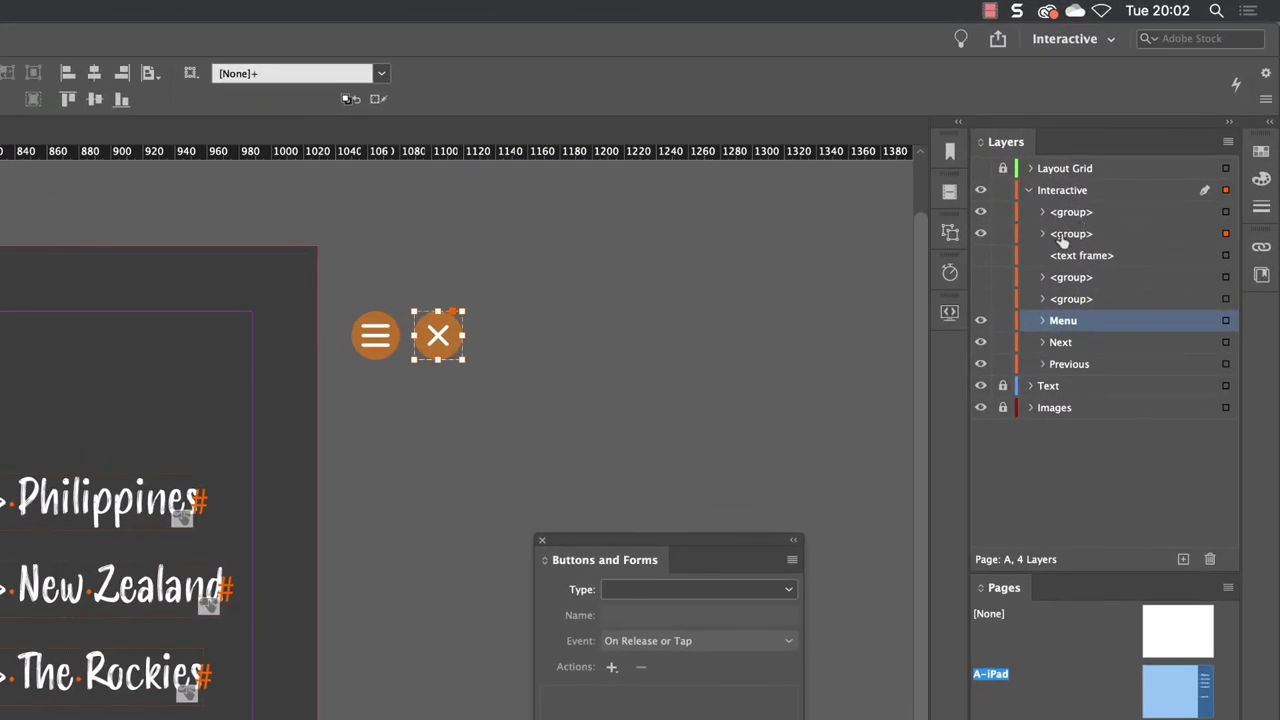
Rename the X button's layer group to 'close'.
left_click(1063, 238)
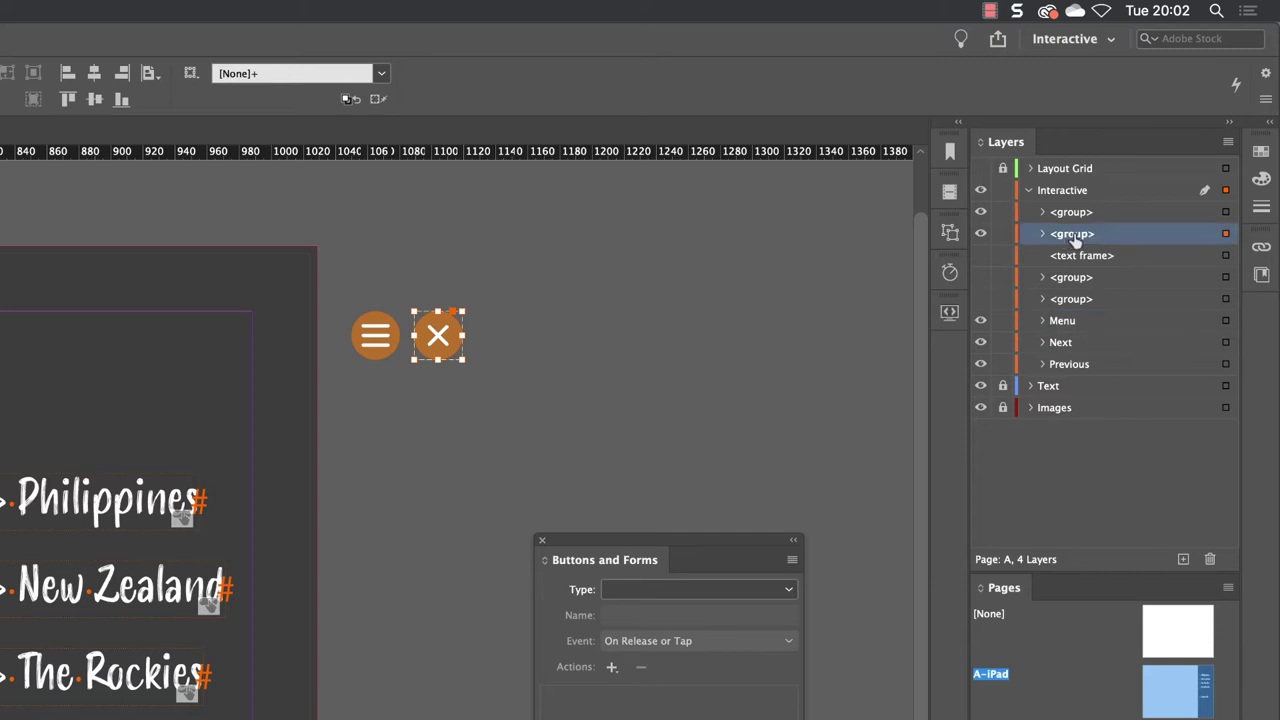
double_click(1074, 236)
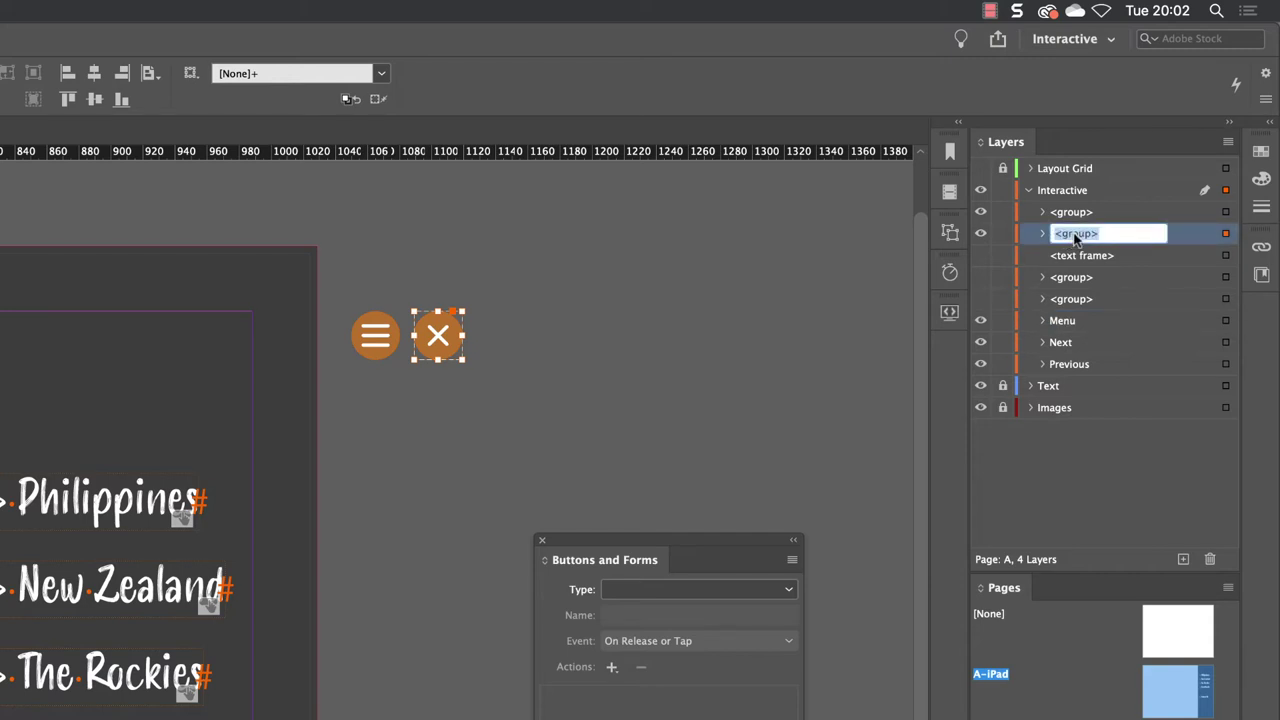
type("close")
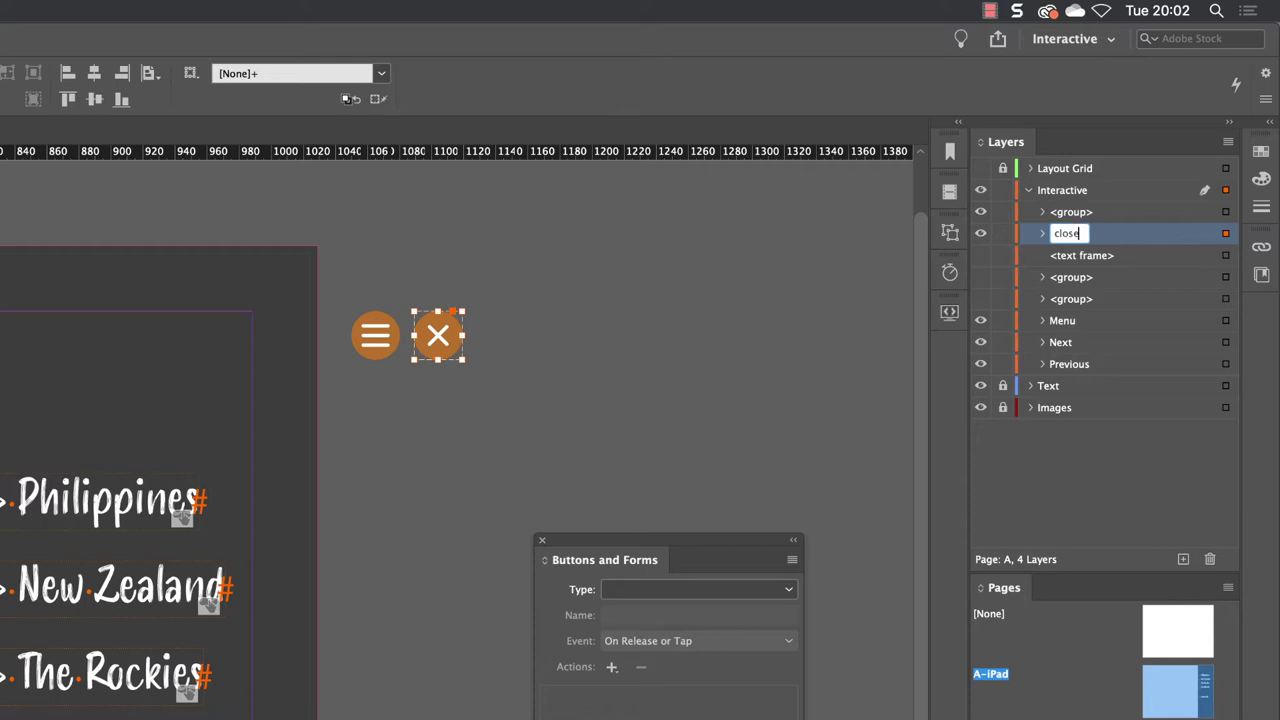
key("Return")
Rename the hamburger button's layer group to 'Open'.
left_click(385, 340)
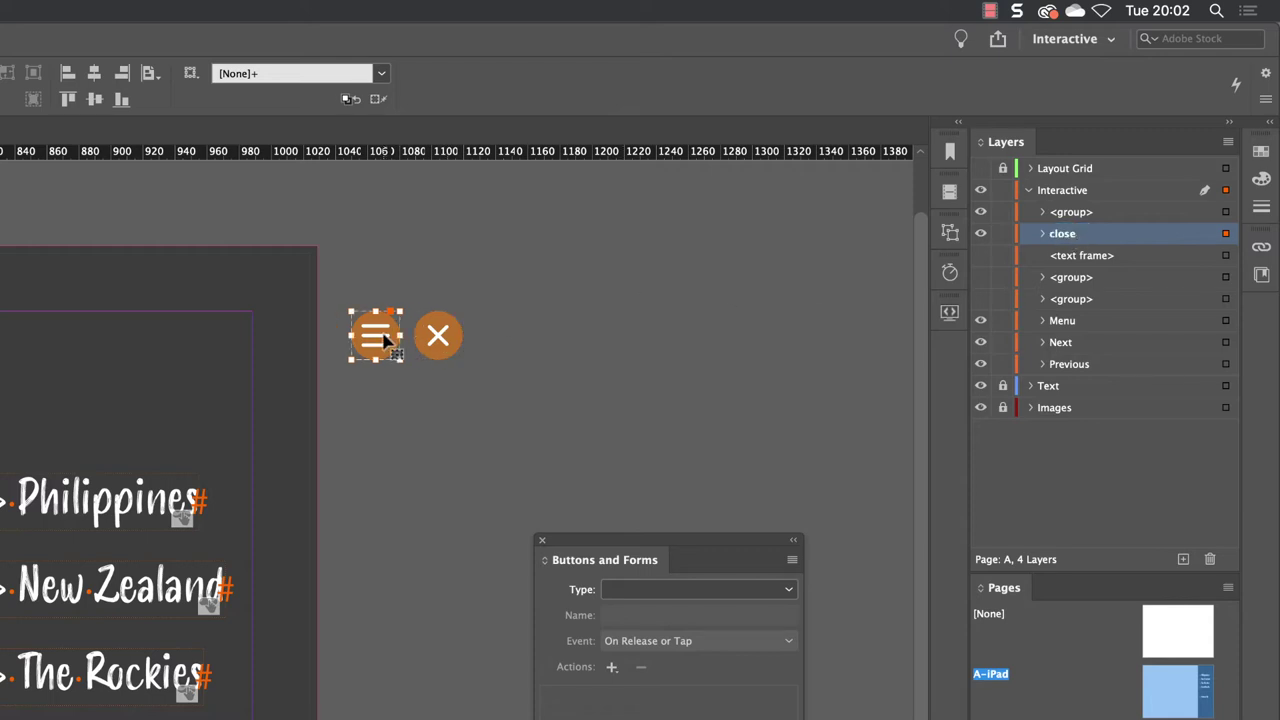
left_click(1076, 216)
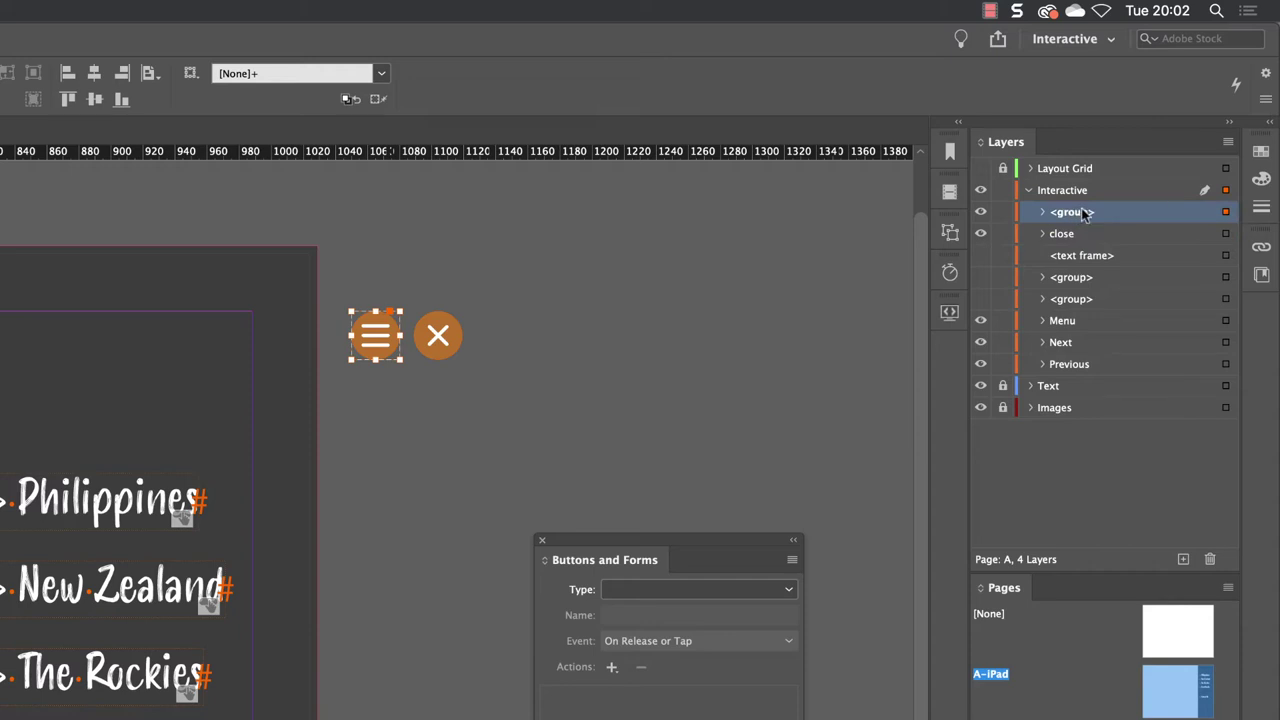
left_click(1082, 214)
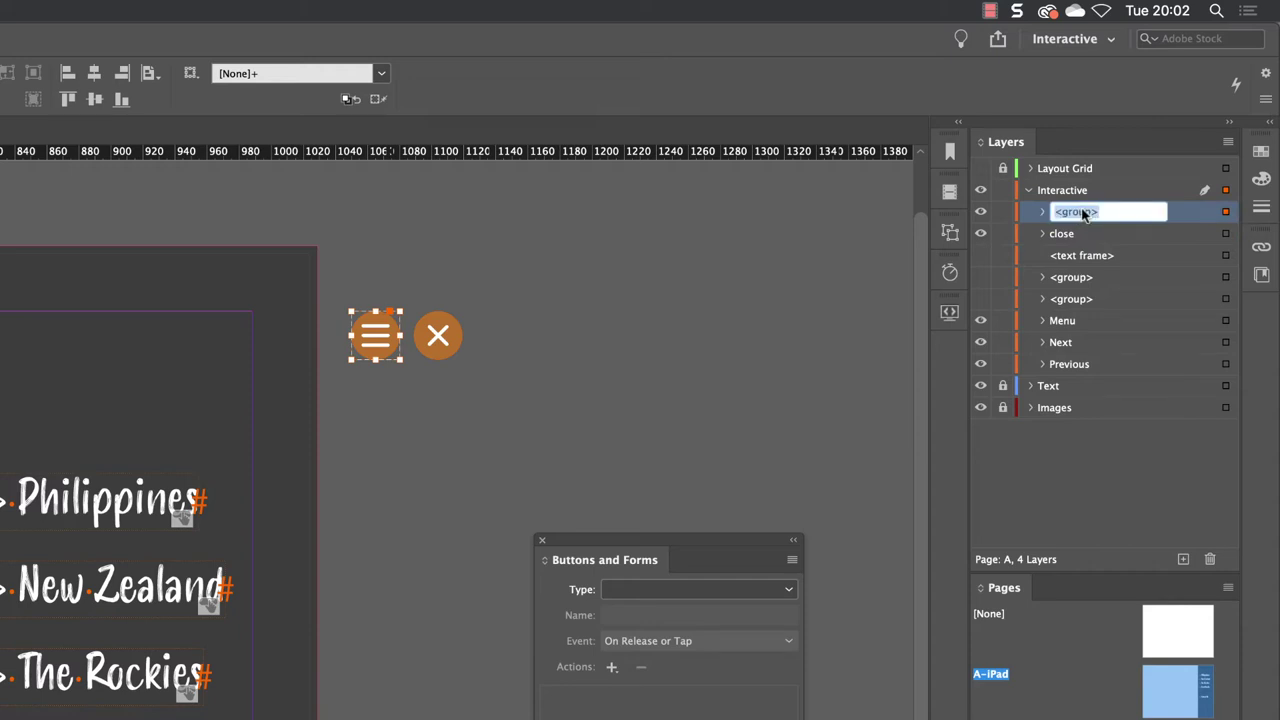
type("Open")
key("Return")
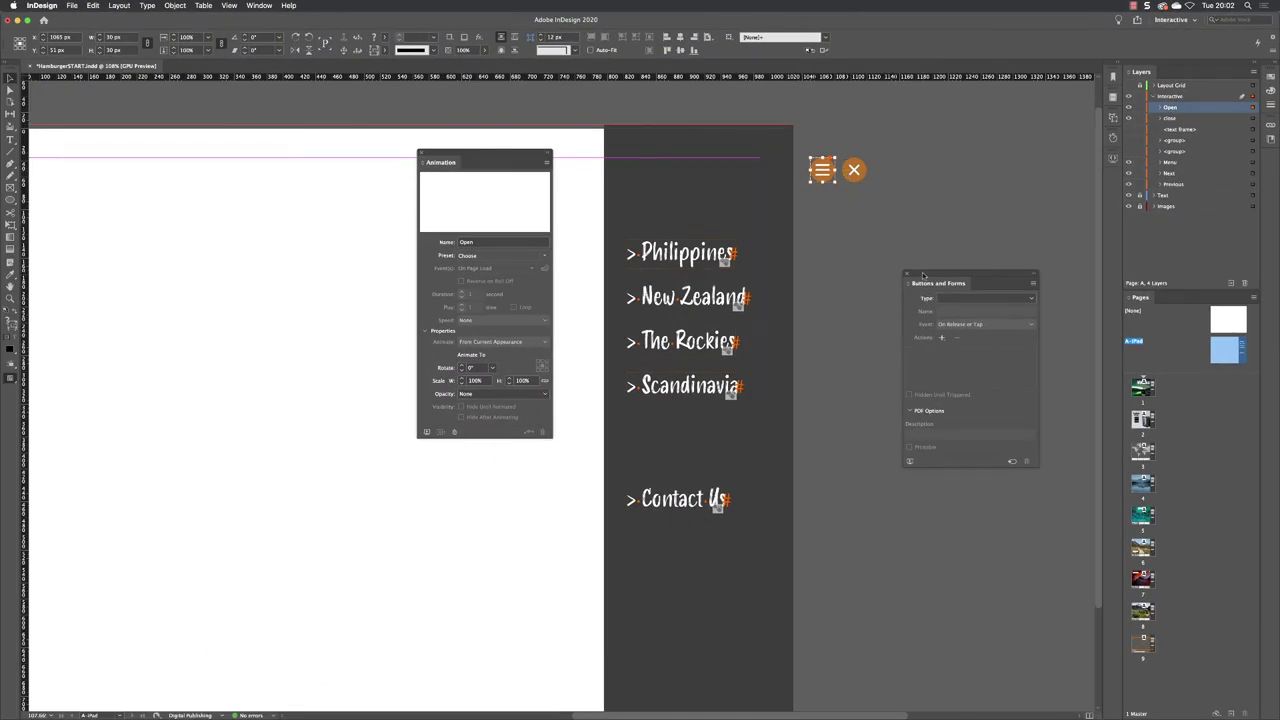
left_click_drag(924, 276, 896, 148)
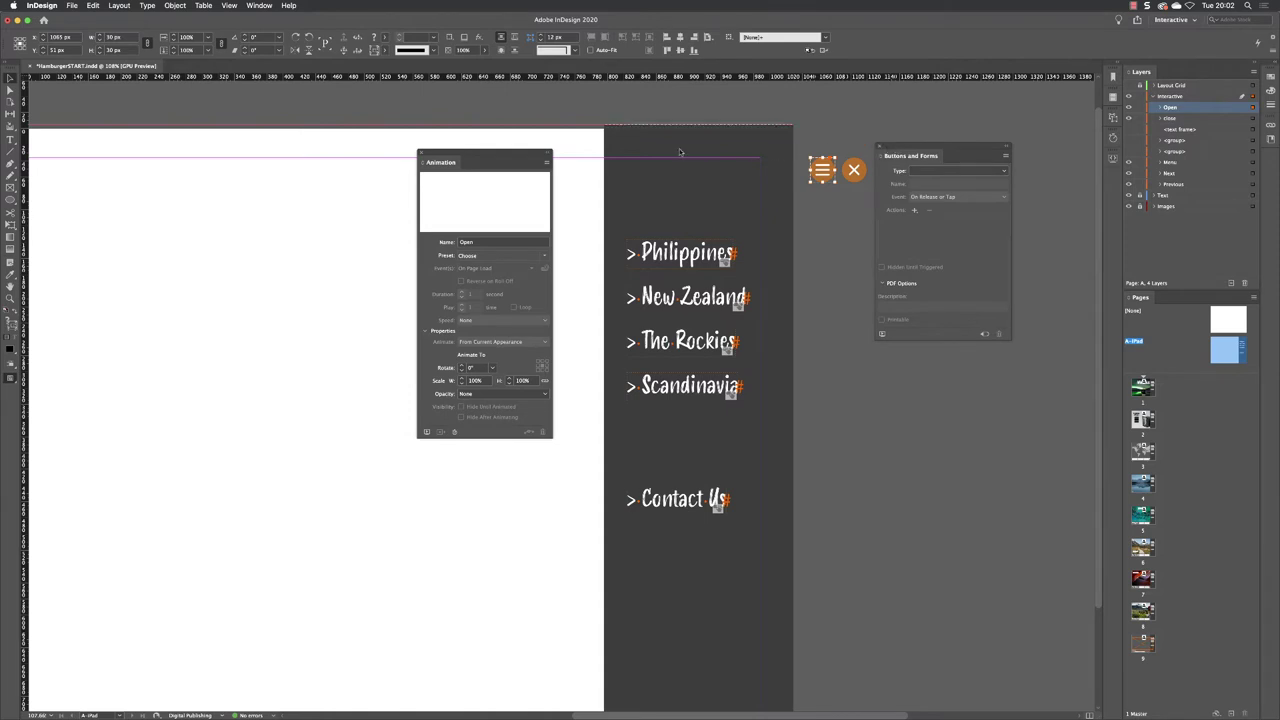
left_click_drag(513, 157, 369, 175)
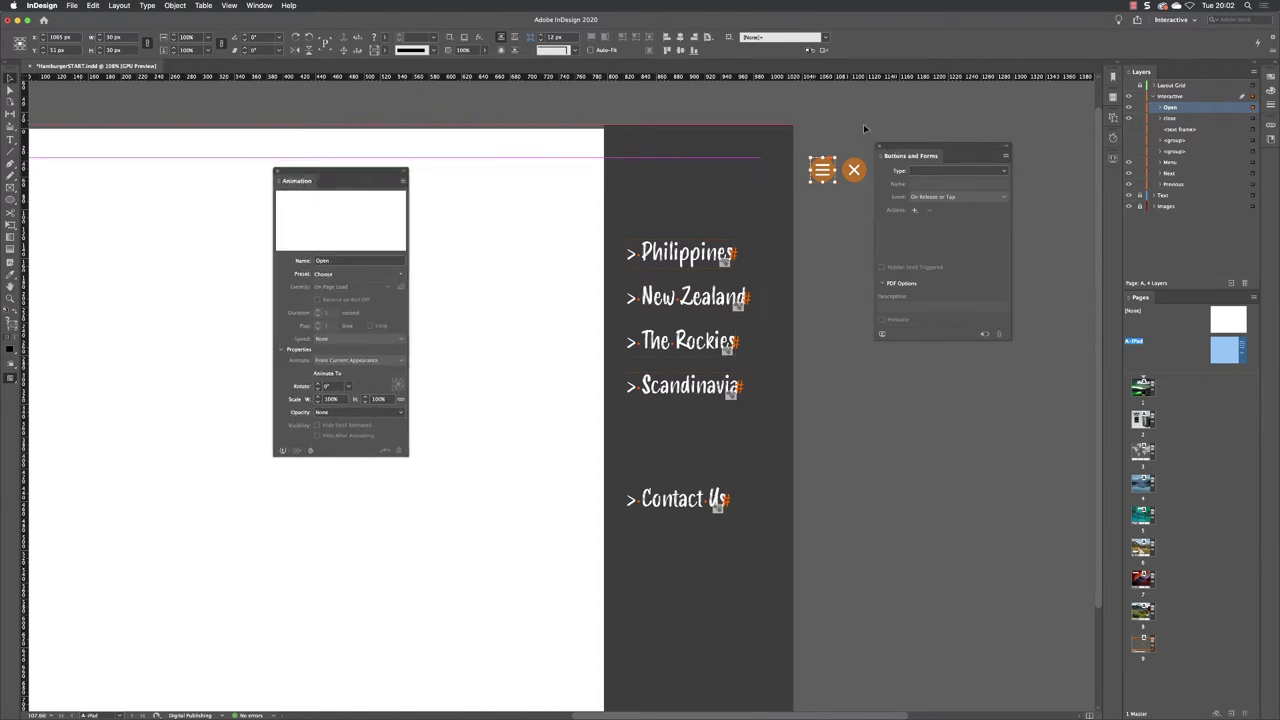
Drag the hamburger and X buttons from the pasteboard onto the page, left of the menu.
left_click(817, 197)
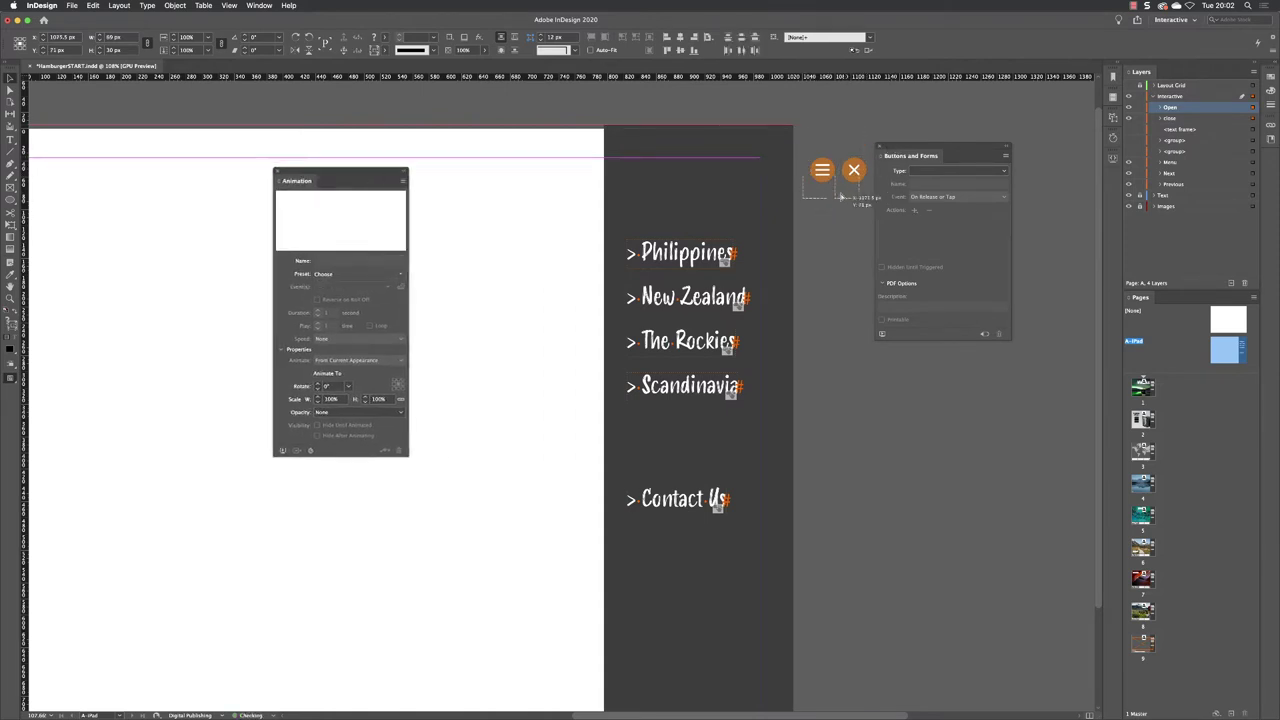
left_click_drag(552, 240, 681, 169)
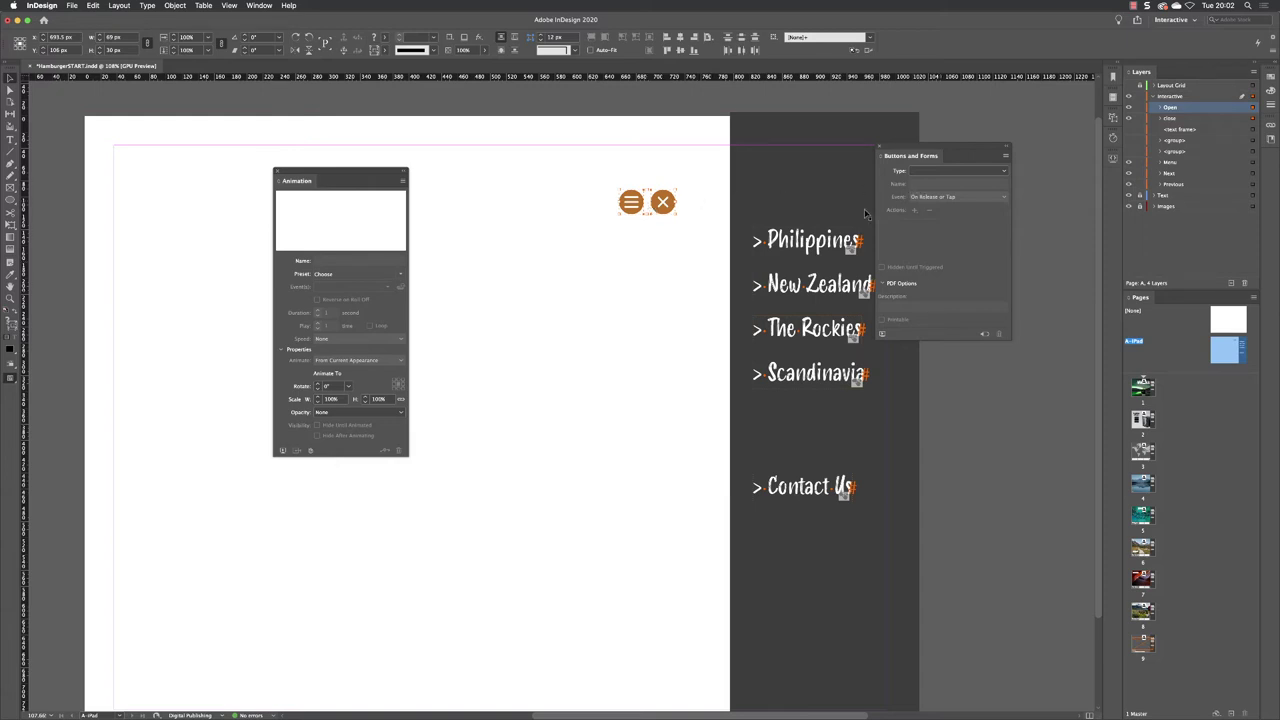
left_click(631, 202)
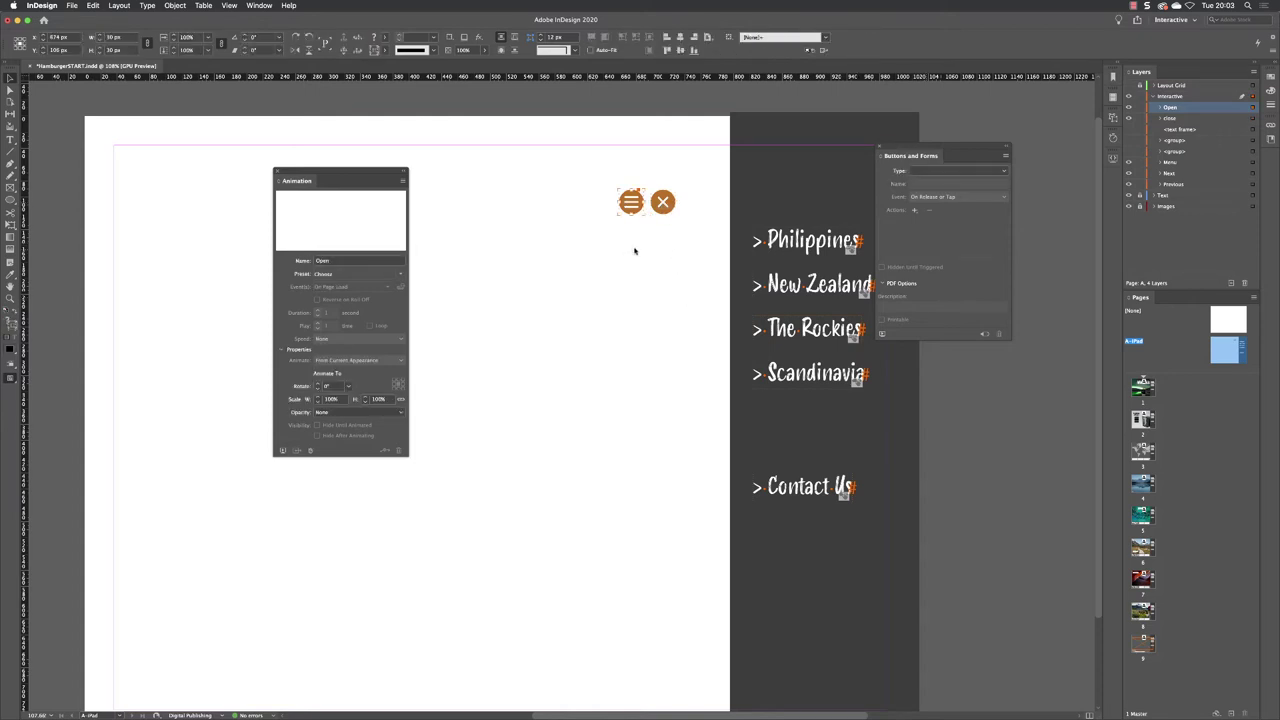
Convert the hamburger group to a Button named 'Open'.
left_click(958, 171)
key("Escape")
left_click(921, 170)
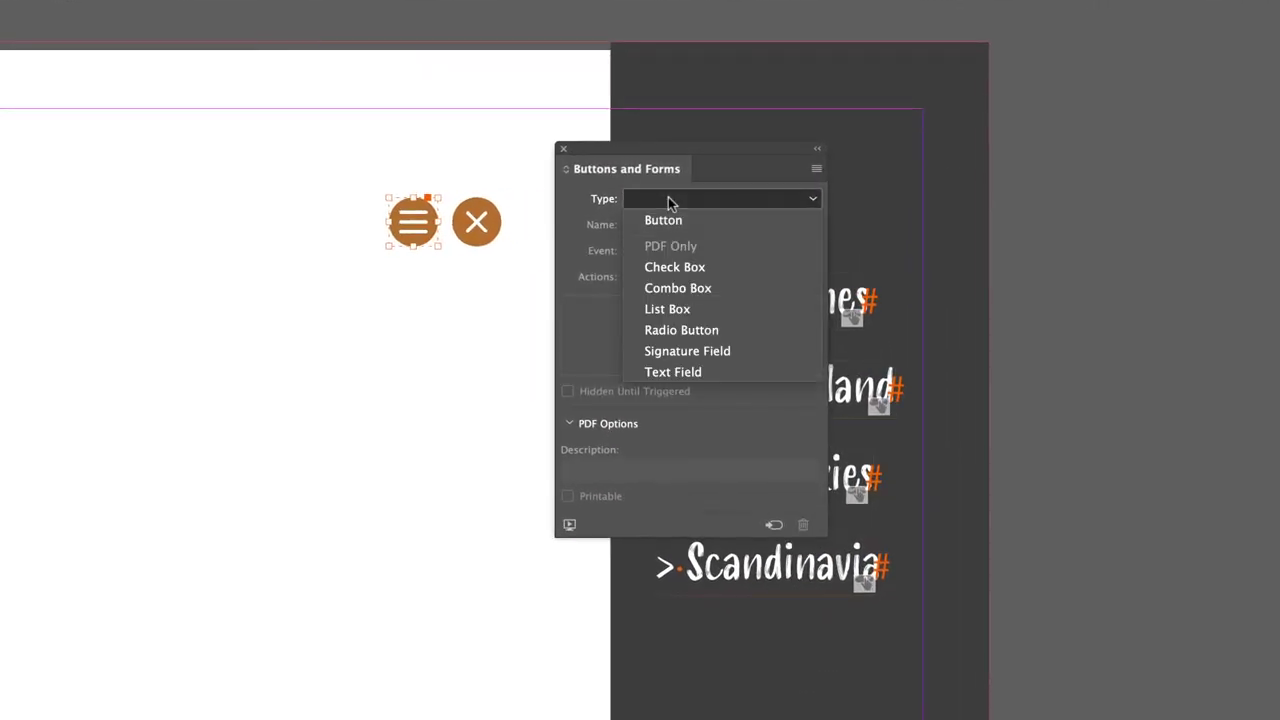
left_click(668, 219)
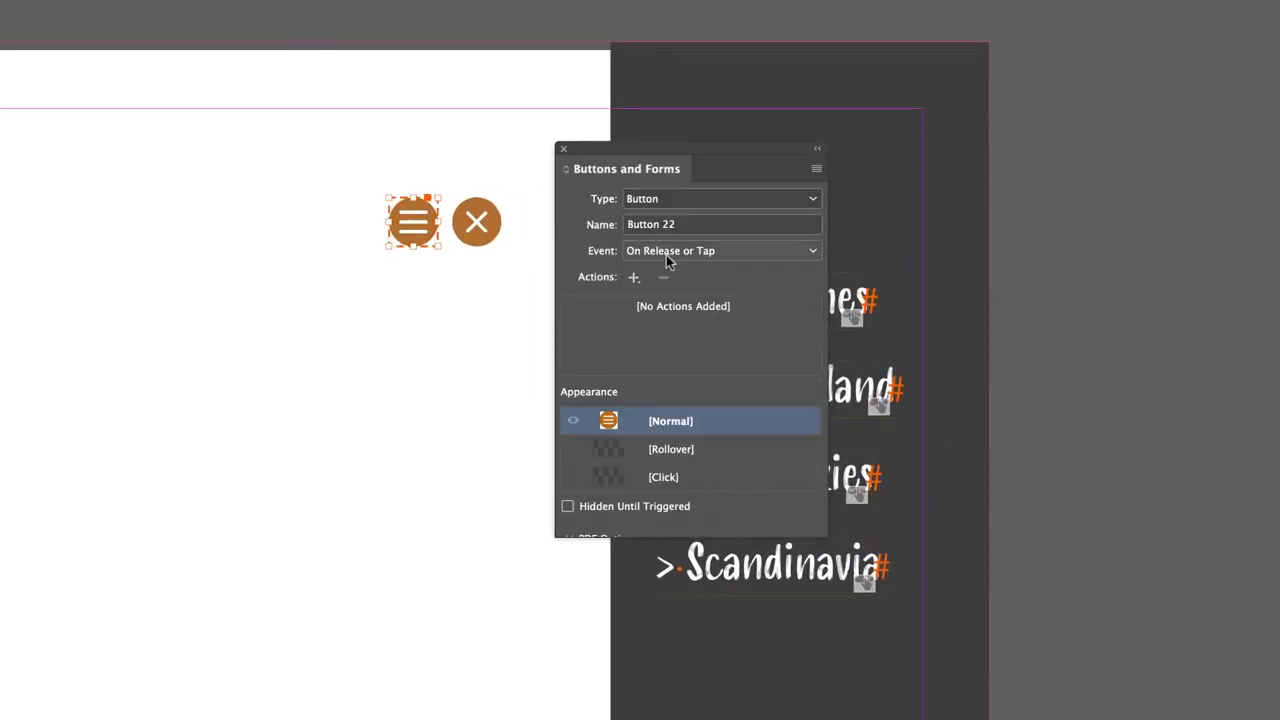
left_click_drag(692, 226, 581, 222)
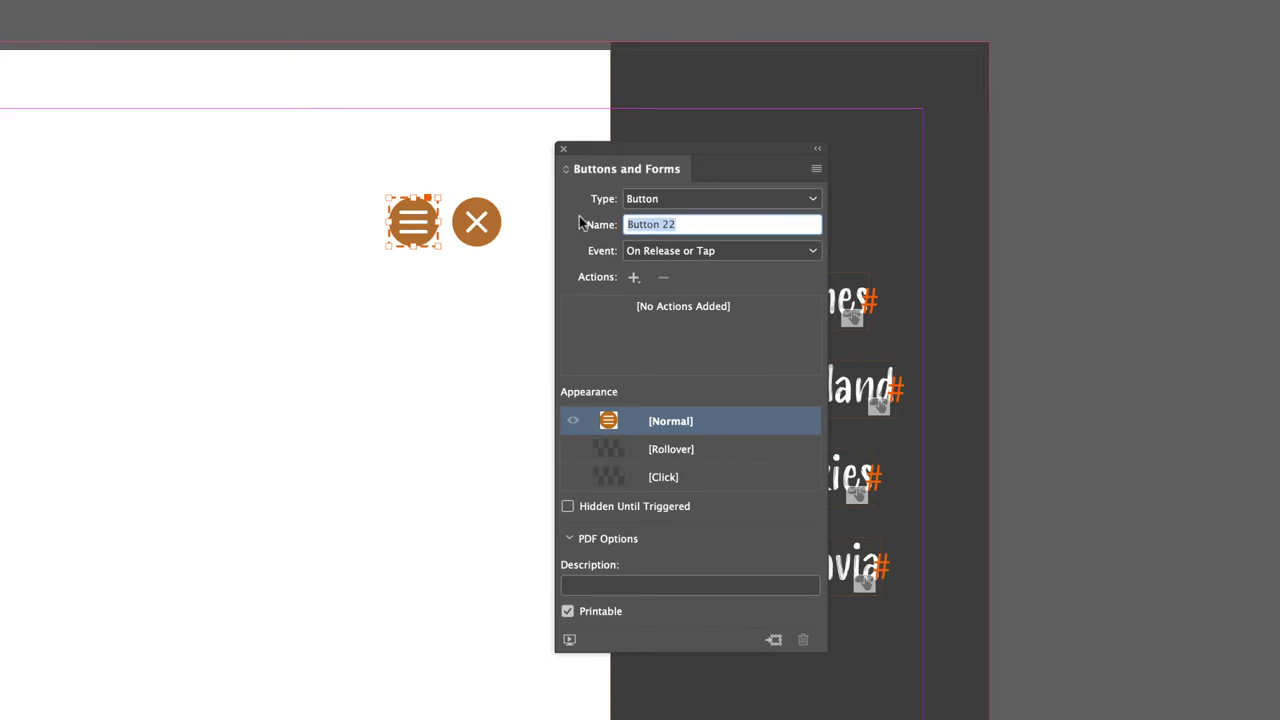
type("Open")
key("Return")
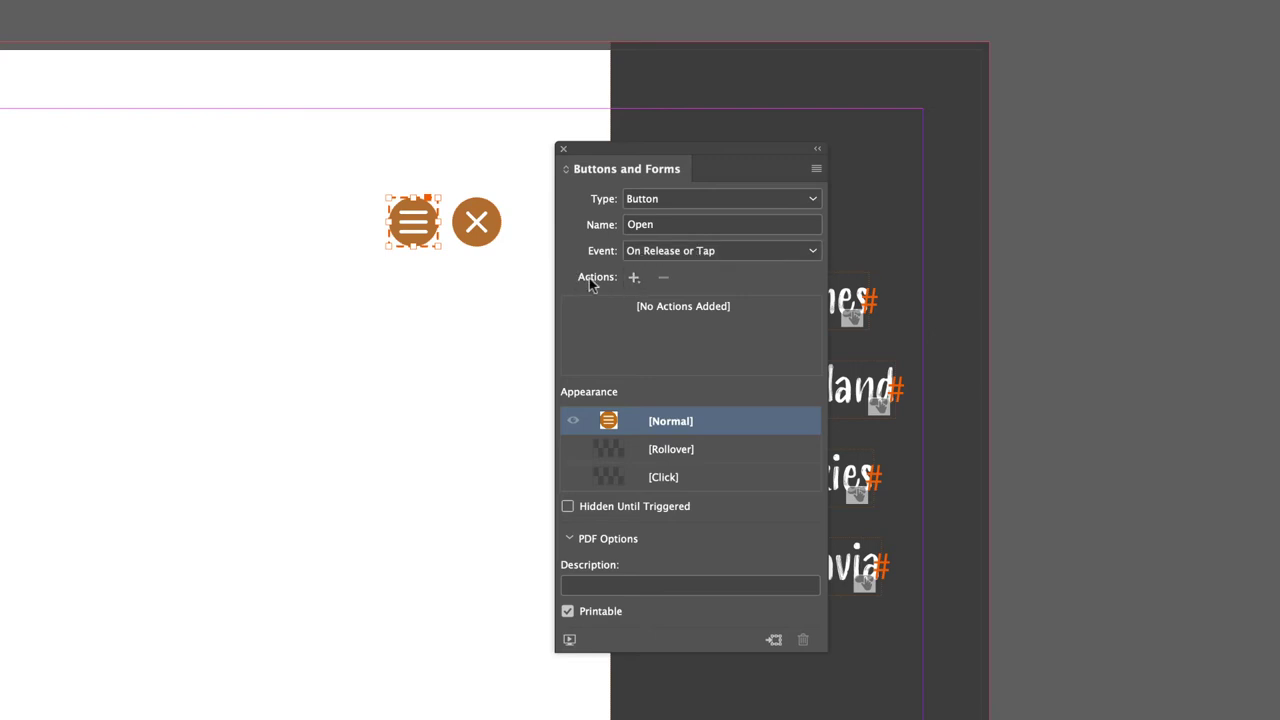
Convert the X group to a Button named 'Close'.
left_click(480, 229)
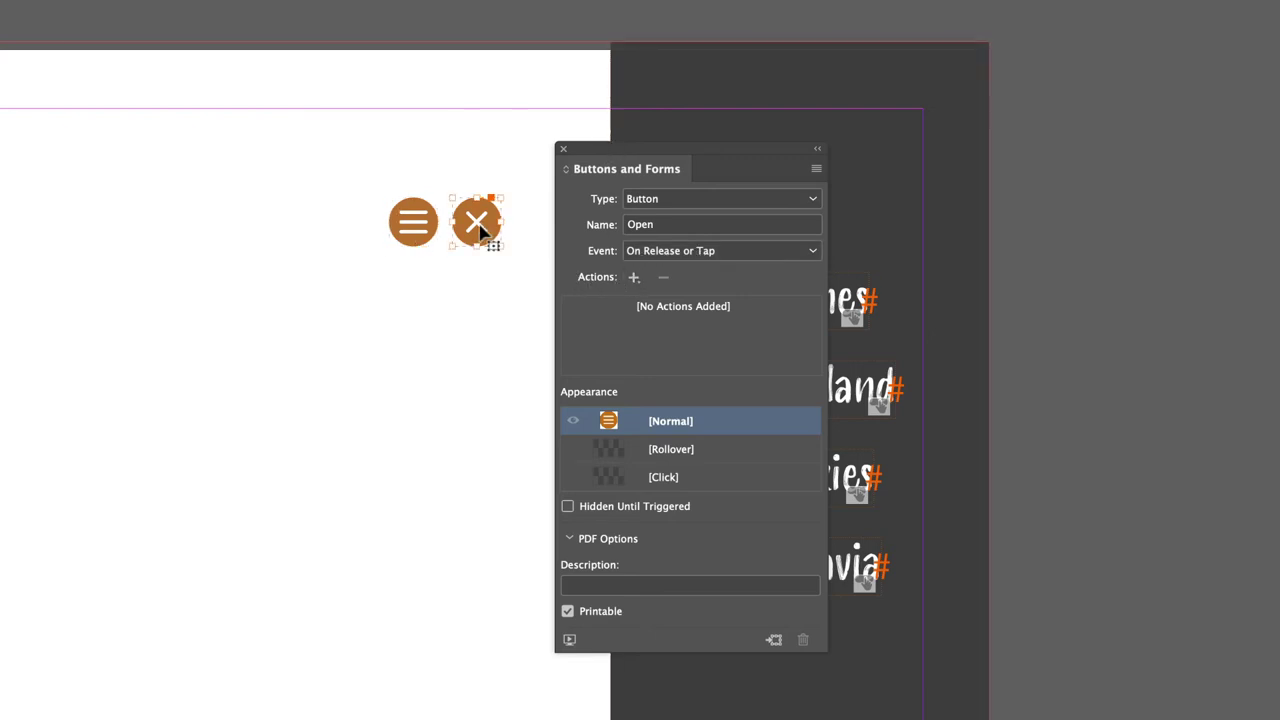
left_click(660, 200)
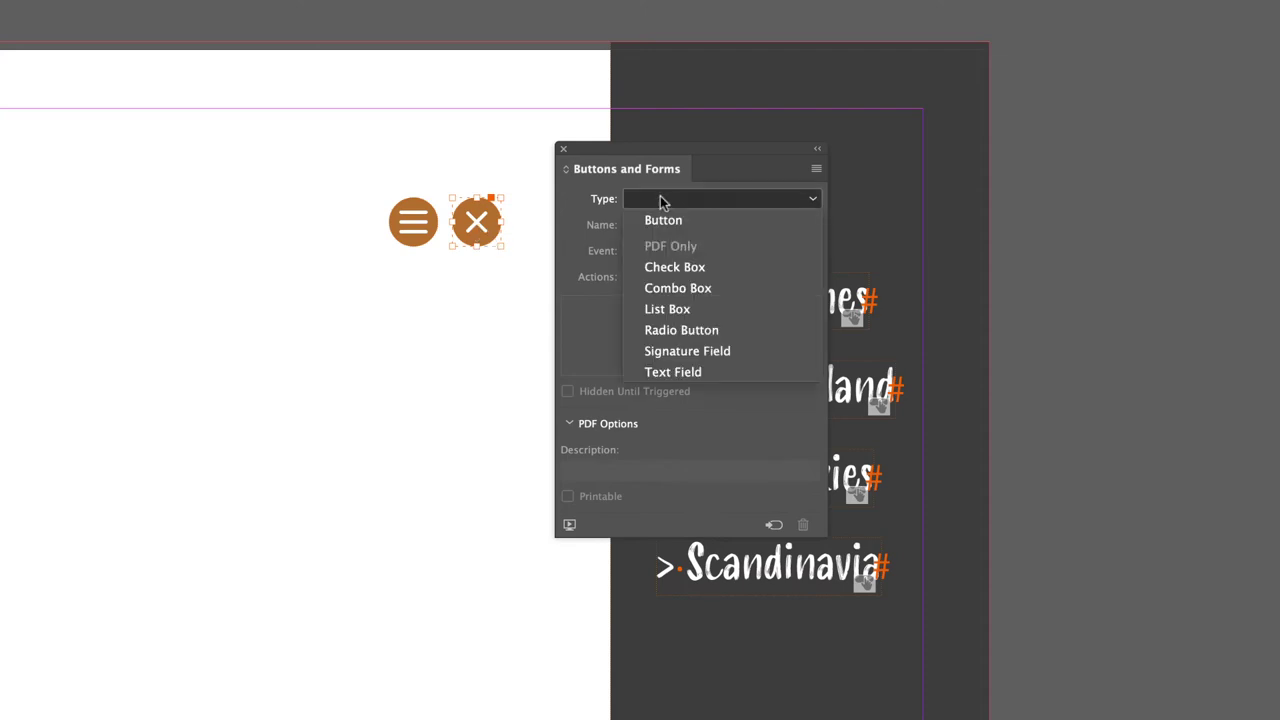
left_click(665, 222)
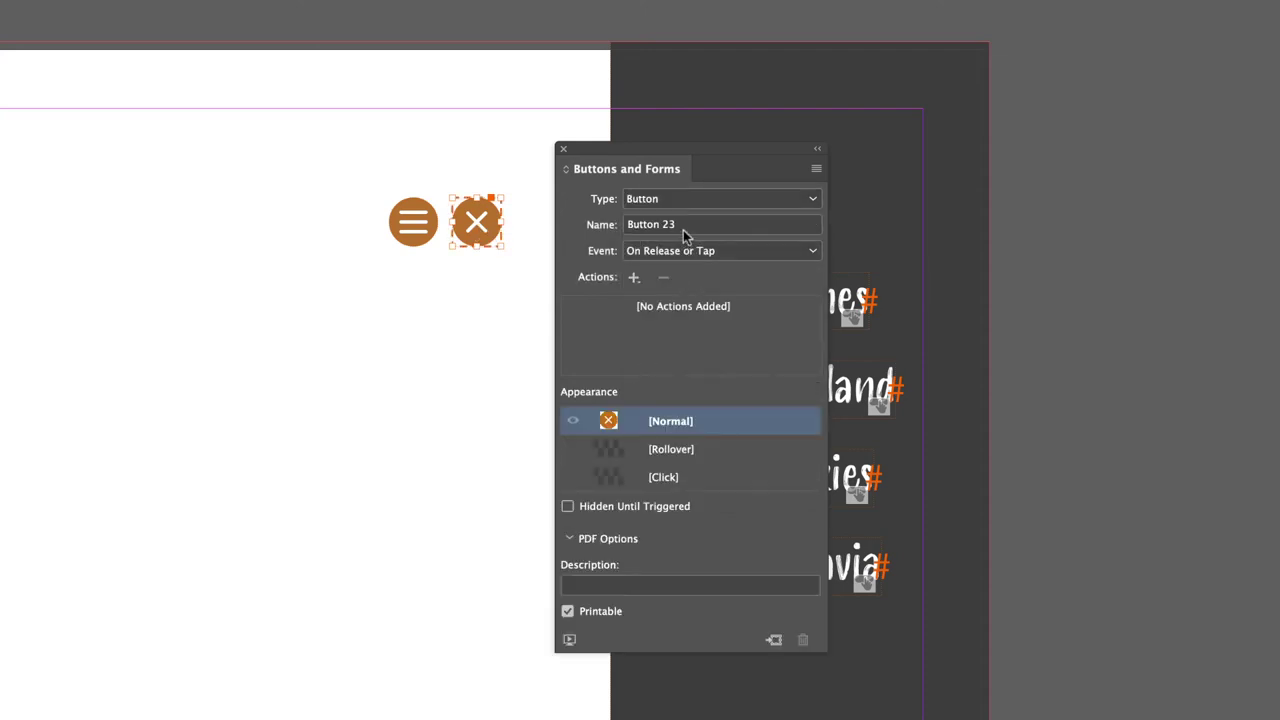
triple_click(685, 232)
type("Close")
key("Return")
Set the Close button to Hidden Until Triggered.
left_click(414, 222, "shift")
left_click(414, 226, "shift")
left_click(567, 507)
left_click_drag(694, 164, 605, 355)
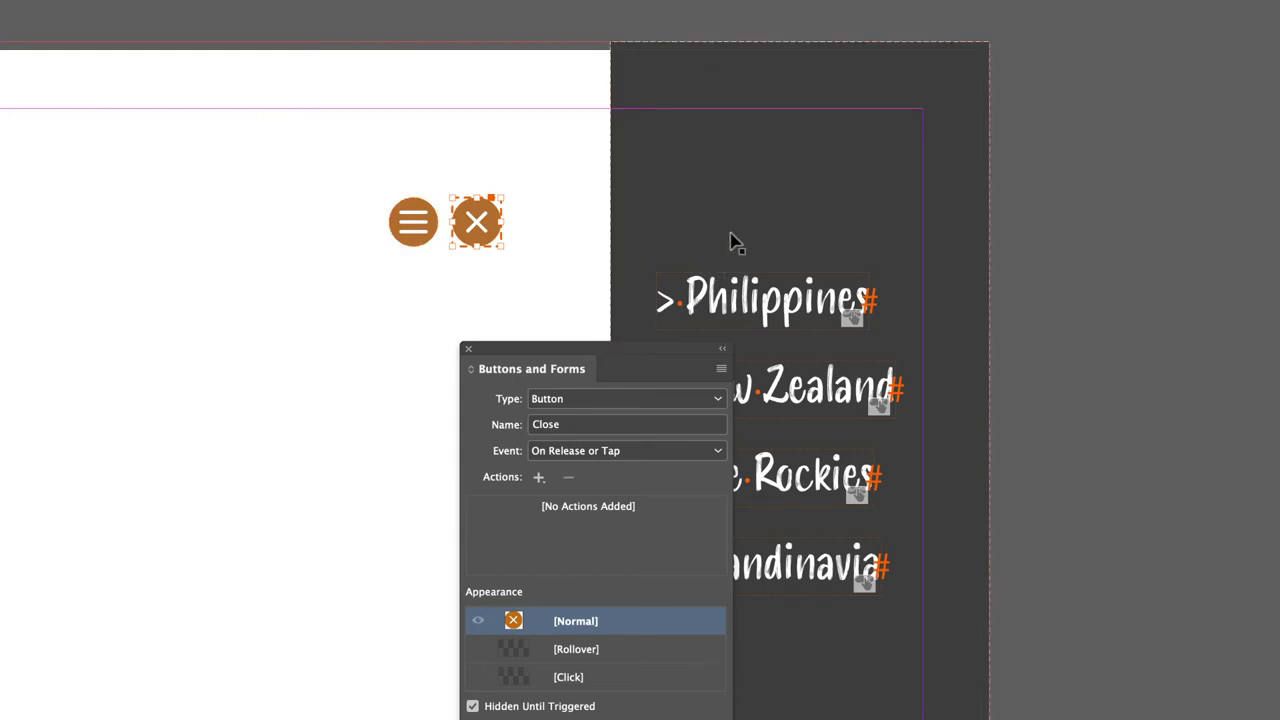
Add a Show/Hide Buttons and Forms action to Open: hide Open, show Close.
left_click(500, 272)
left_click(432, 240)
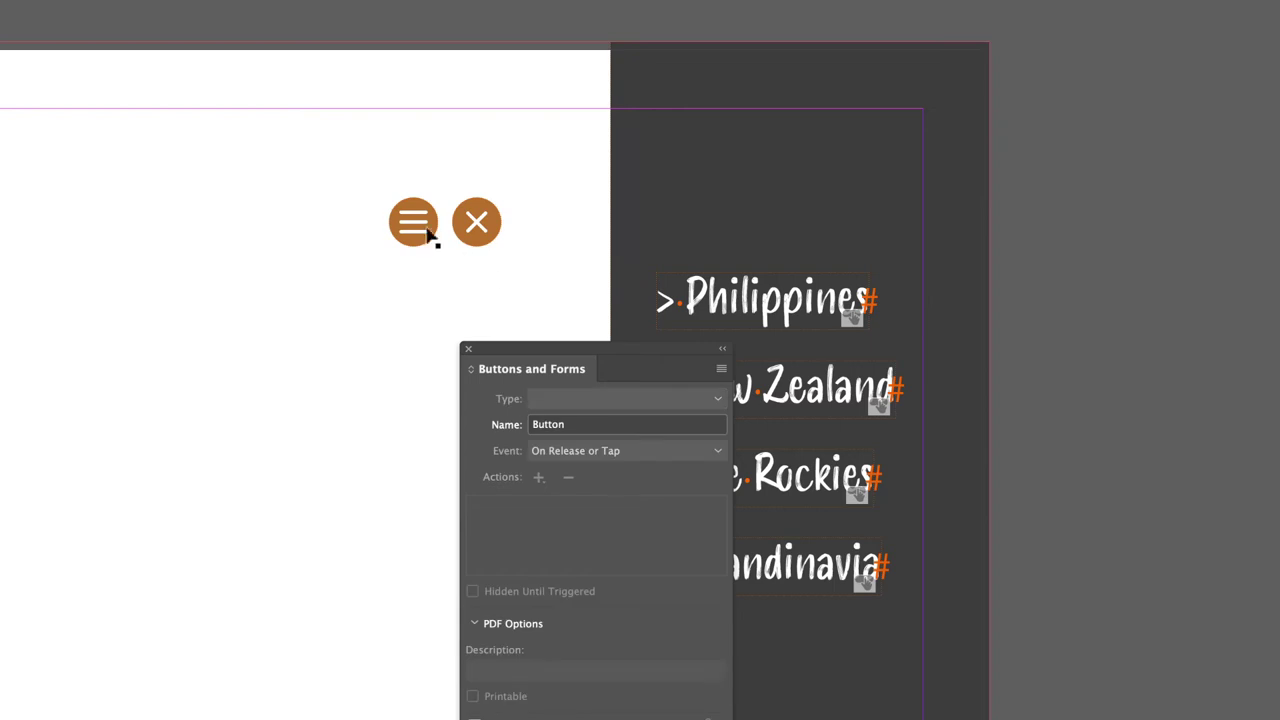
left_click_drag(495, 347, 420, 126)
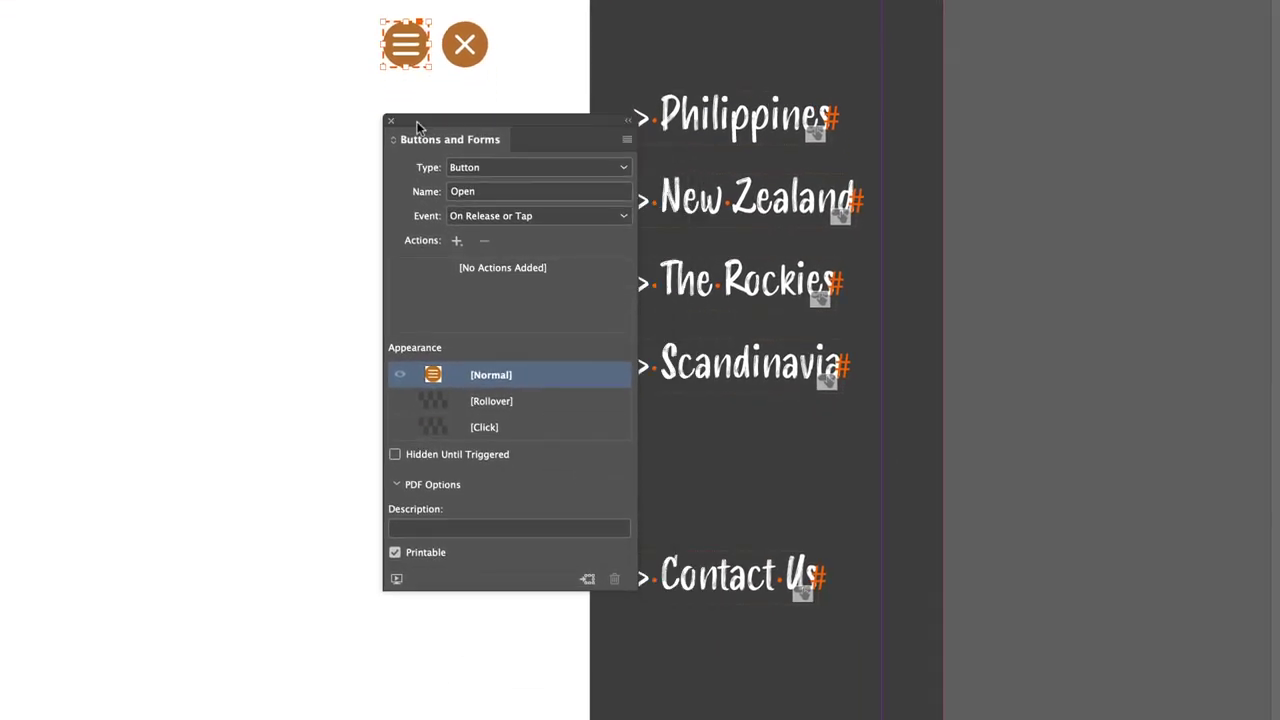
left_click(456, 241)
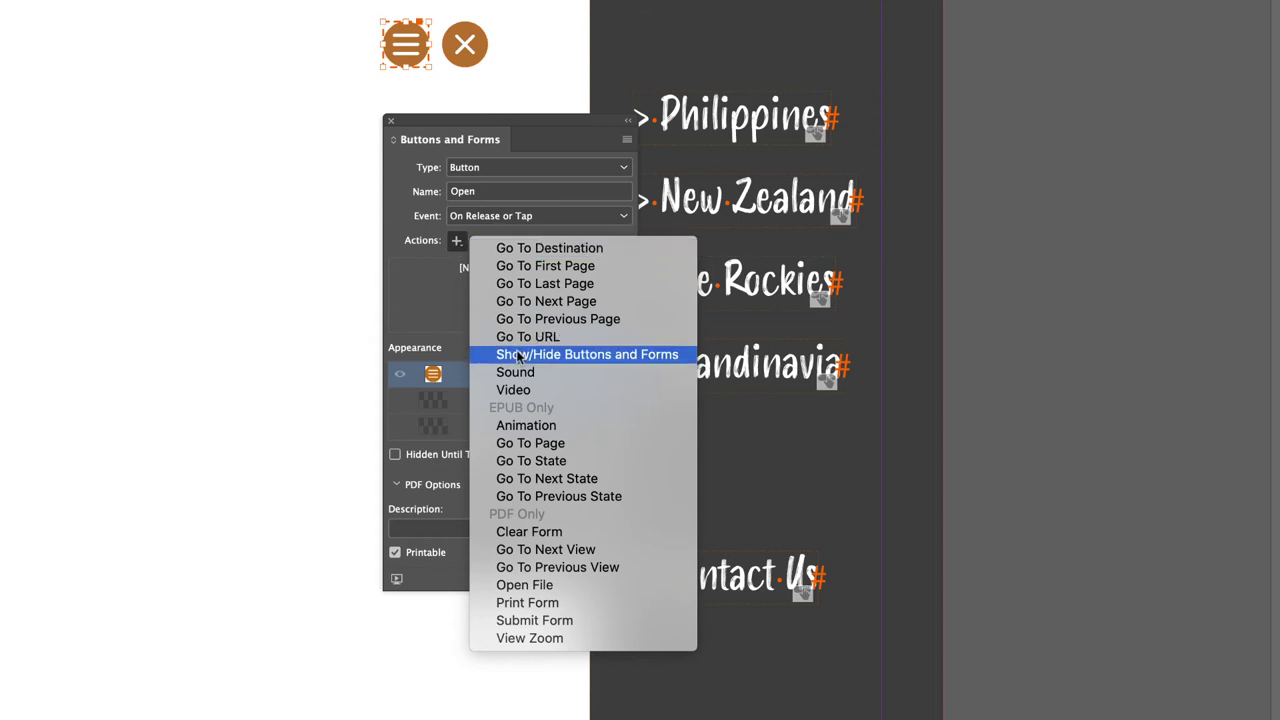
left_click(657, 355)
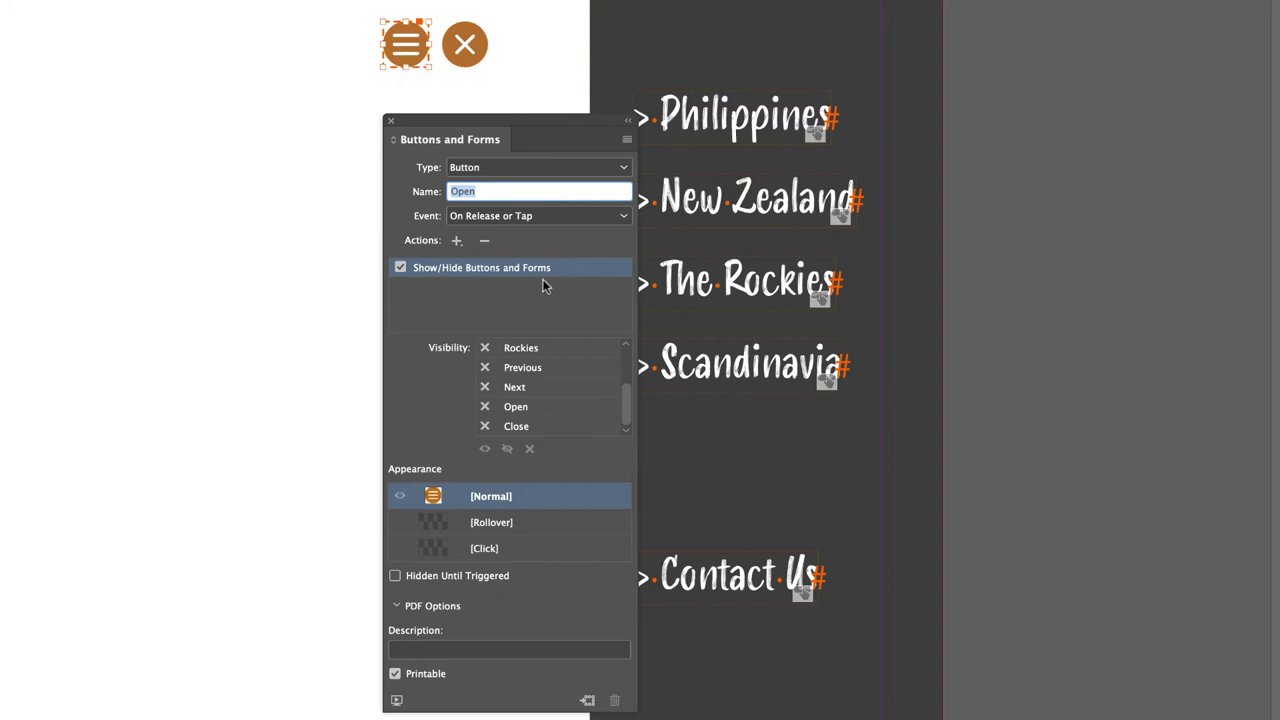
left_click(485, 407)
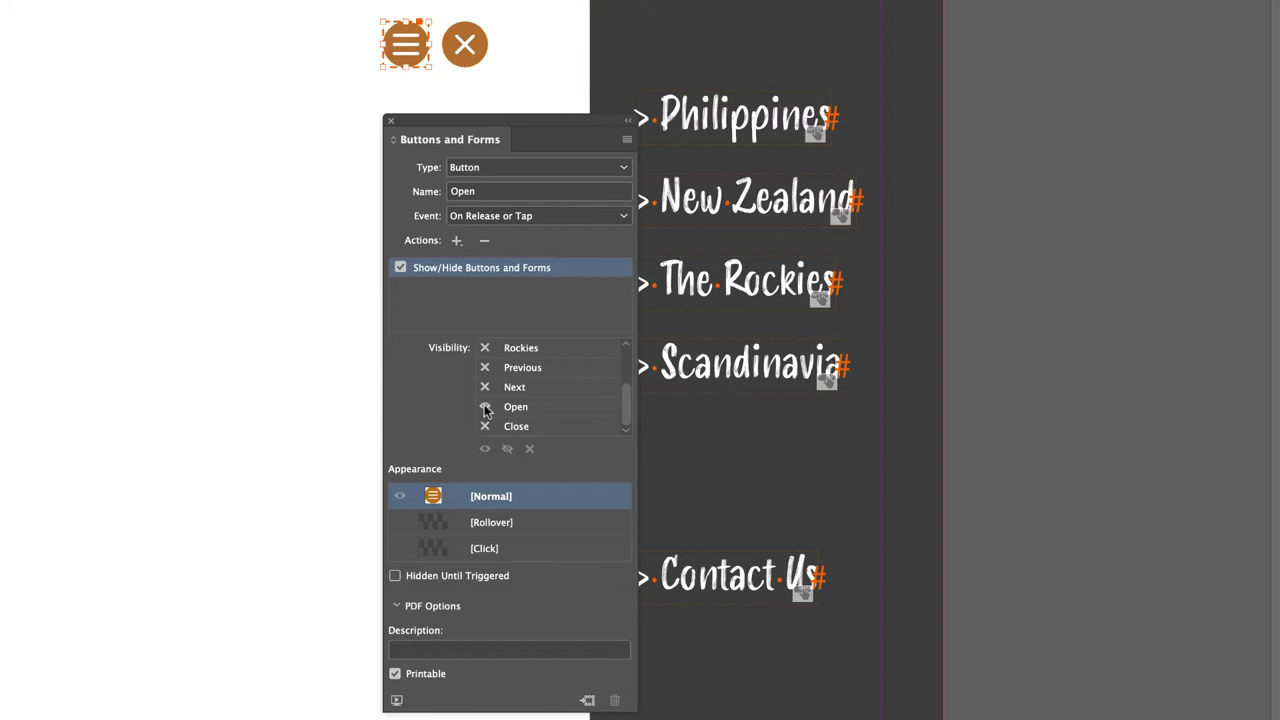
left_click(485, 407)
left_click(485, 426)
Add a Show/Hide Buttons and Forms action to Close: hide Close, show Open.
left_click(470, 55)
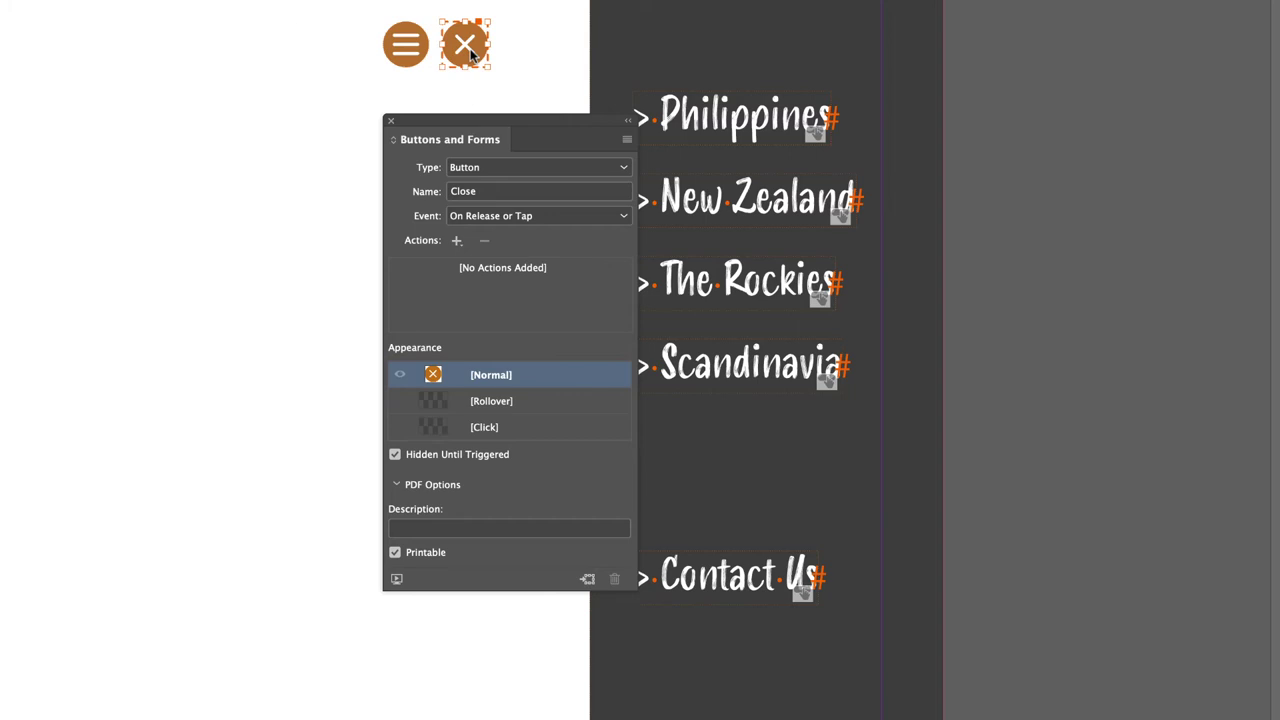
left_click(456, 241)
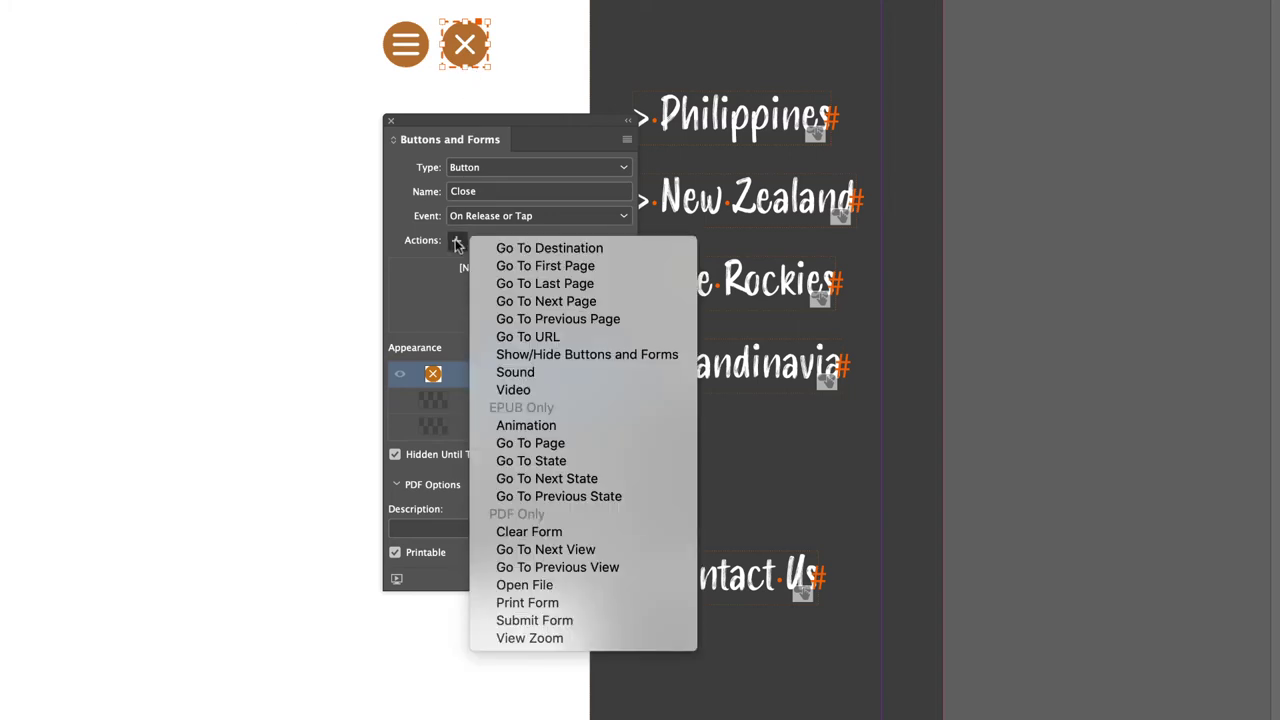
left_click(600, 356)
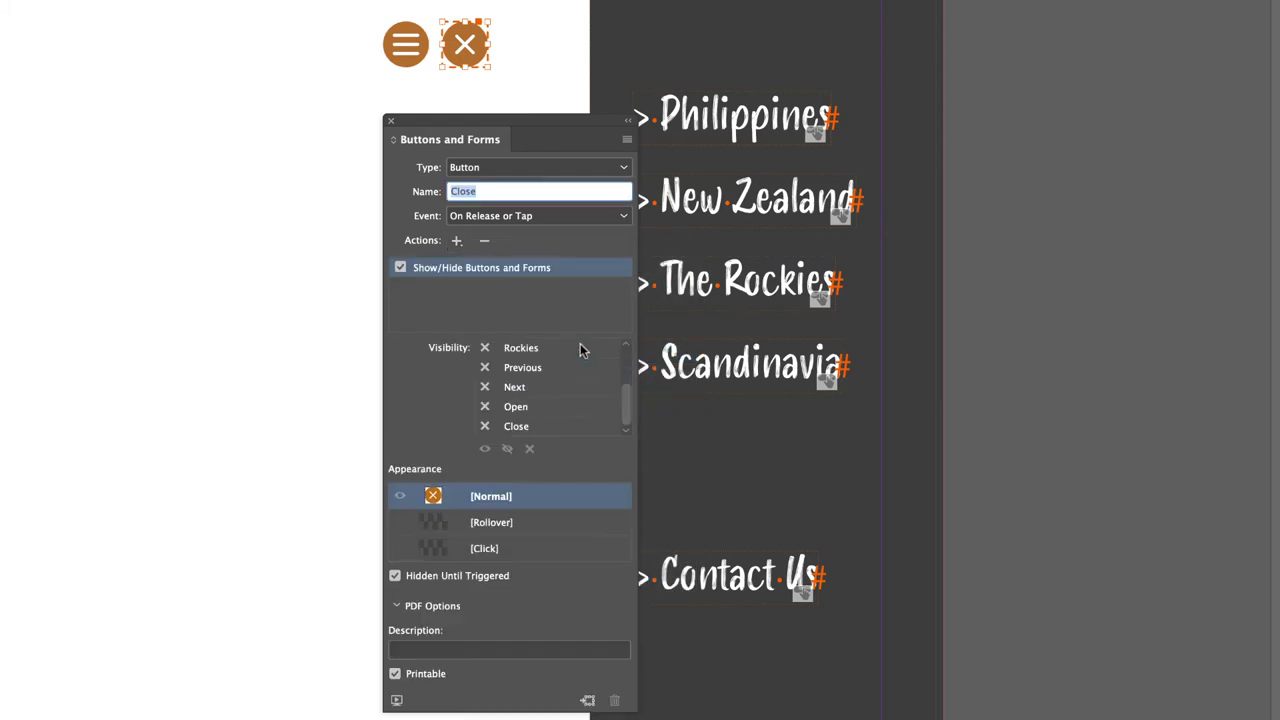
left_click(485, 427)
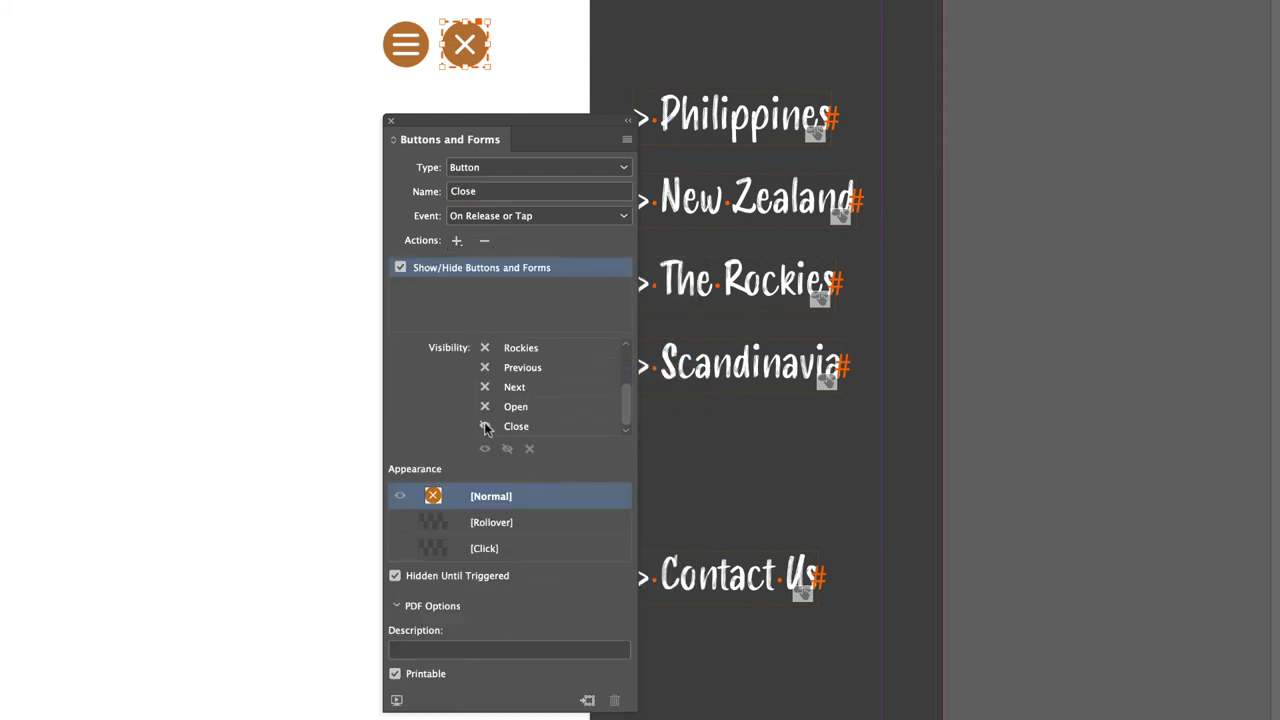
left_click(485, 407)
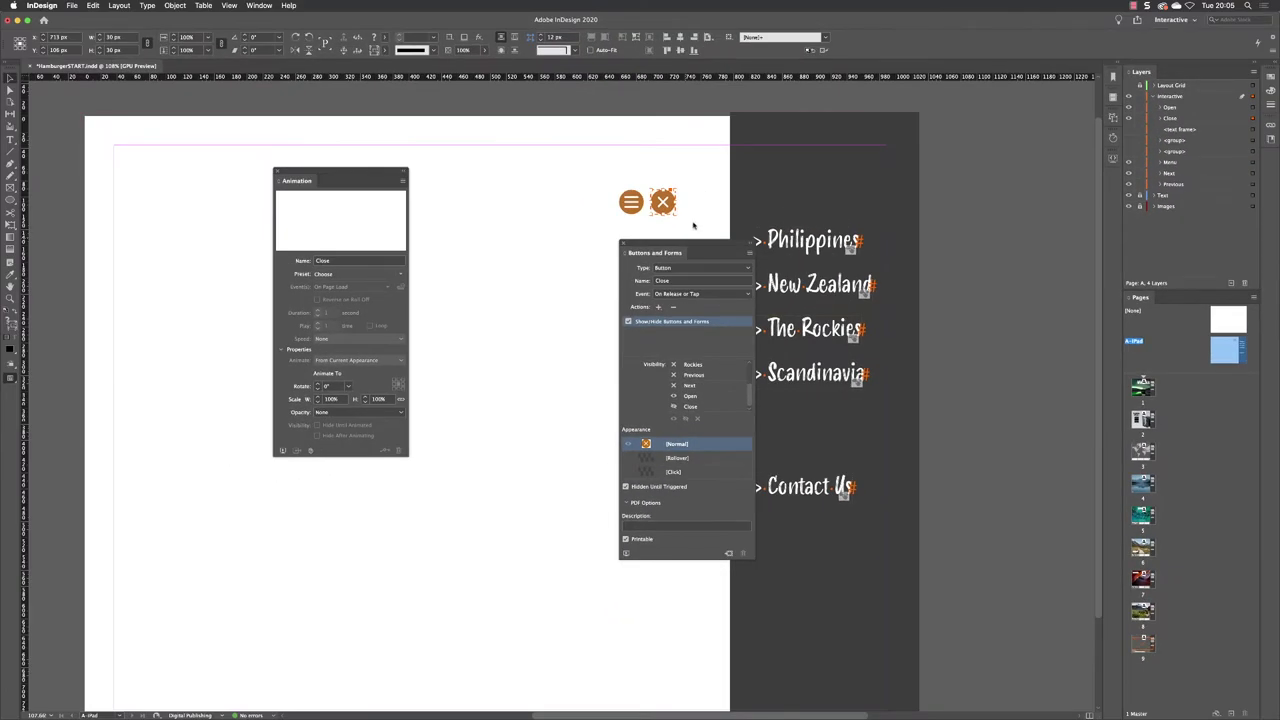
Select the dark Menu panel and apply the Fly in from Right animation preset.
left_click_drag(687, 241, 587, 245)
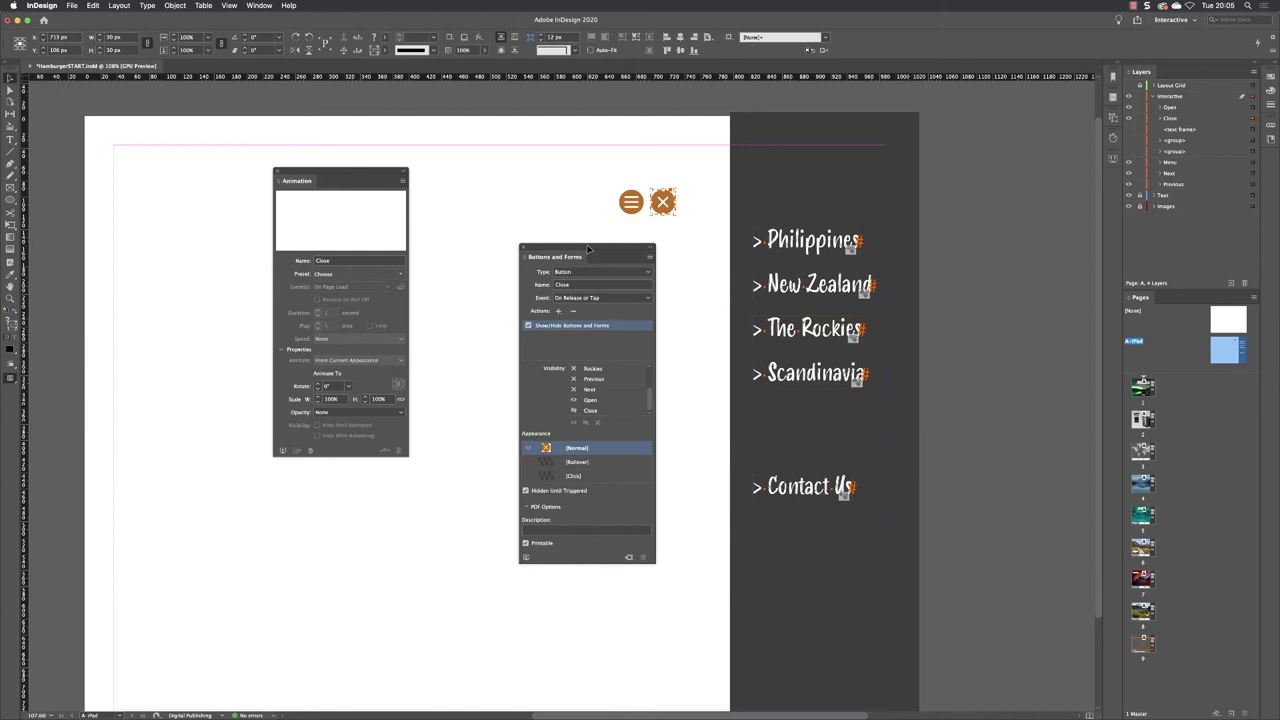
left_click_drag(584, 247, 208, 220)
left_click_drag(335, 175, 648, 237)
left_click(857, 205)
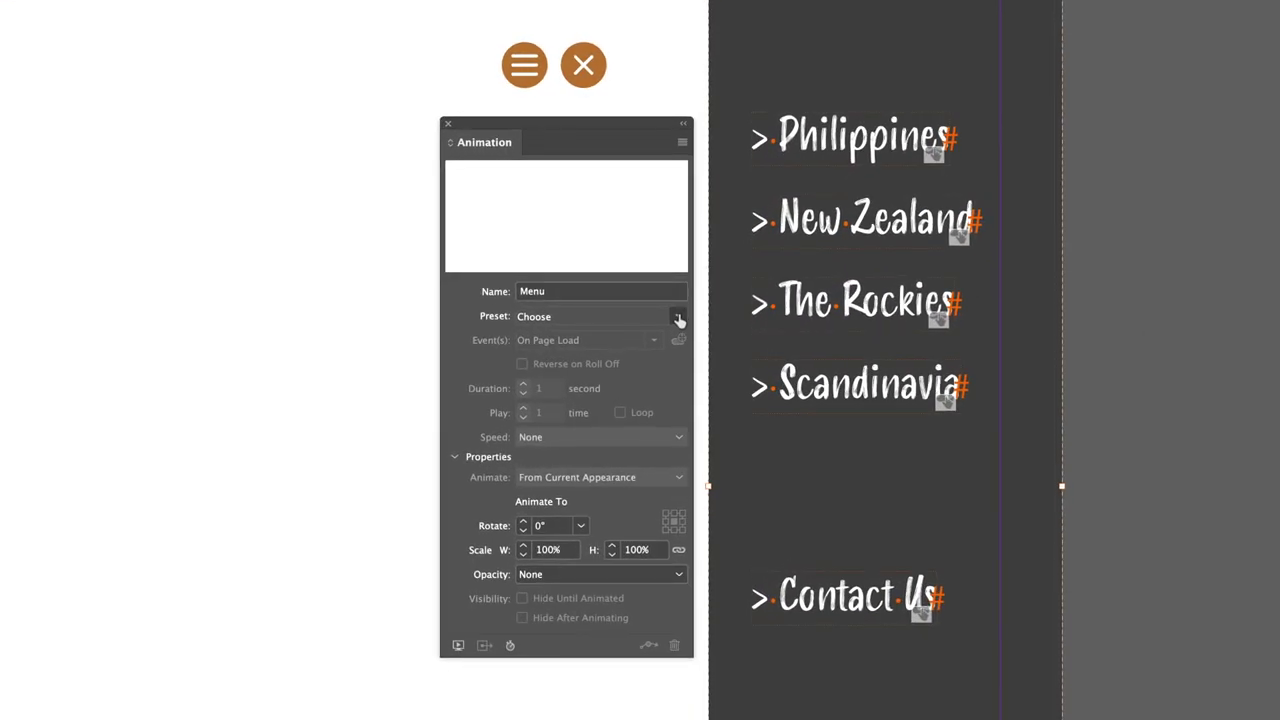
left_click(679, 318)
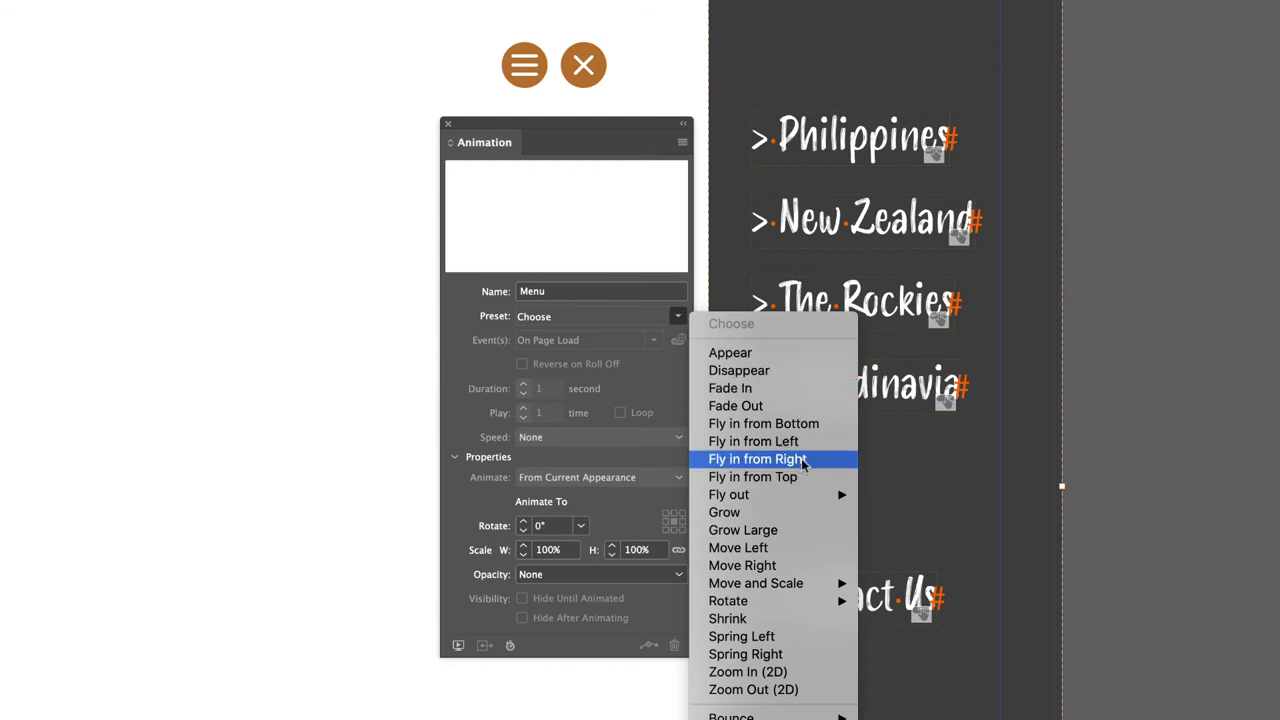
left_click(802, 462)
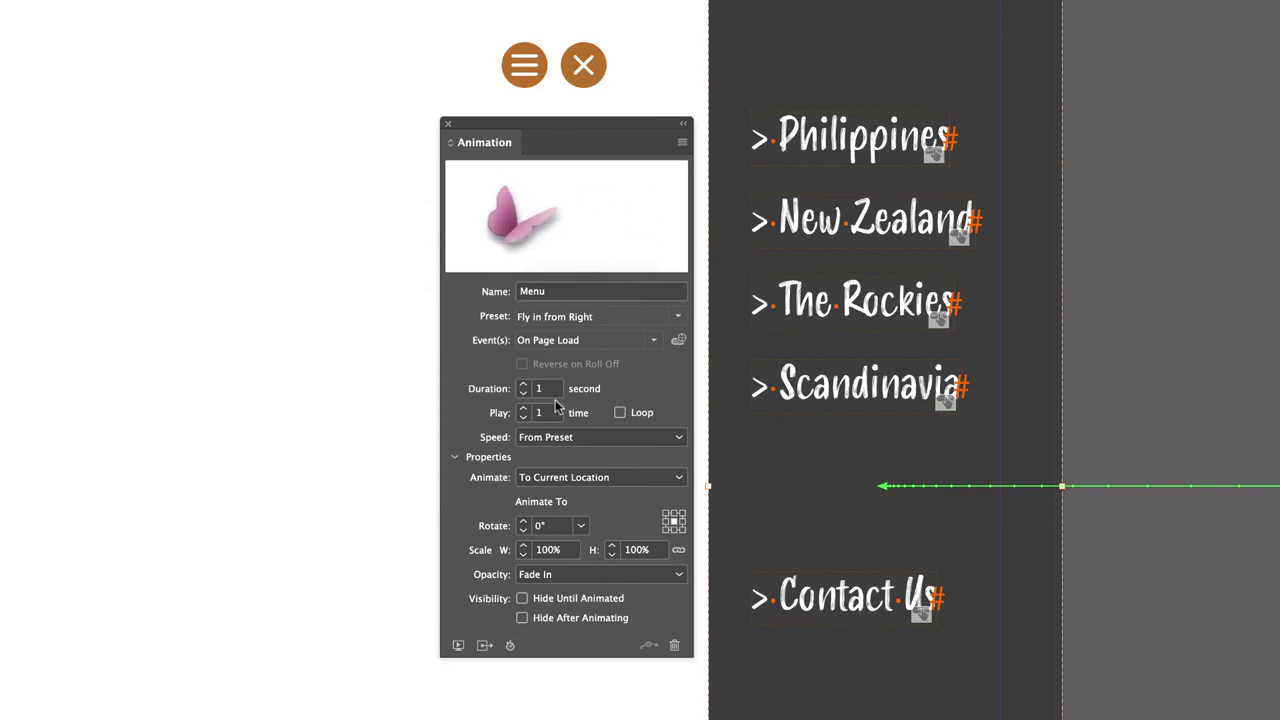
left_click_drag(613, 120, 565, 147)
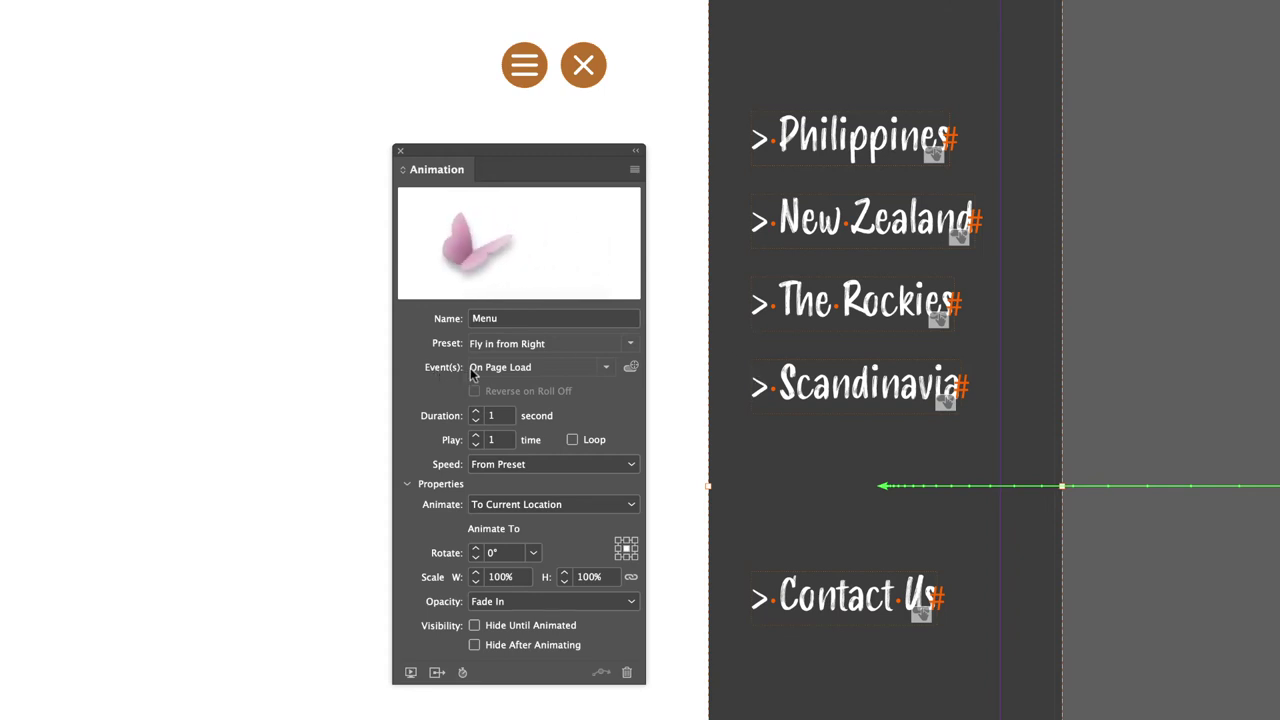
Create a button trigger so the hamburger Open button plays the Menu animation.
left_click(632, 369)
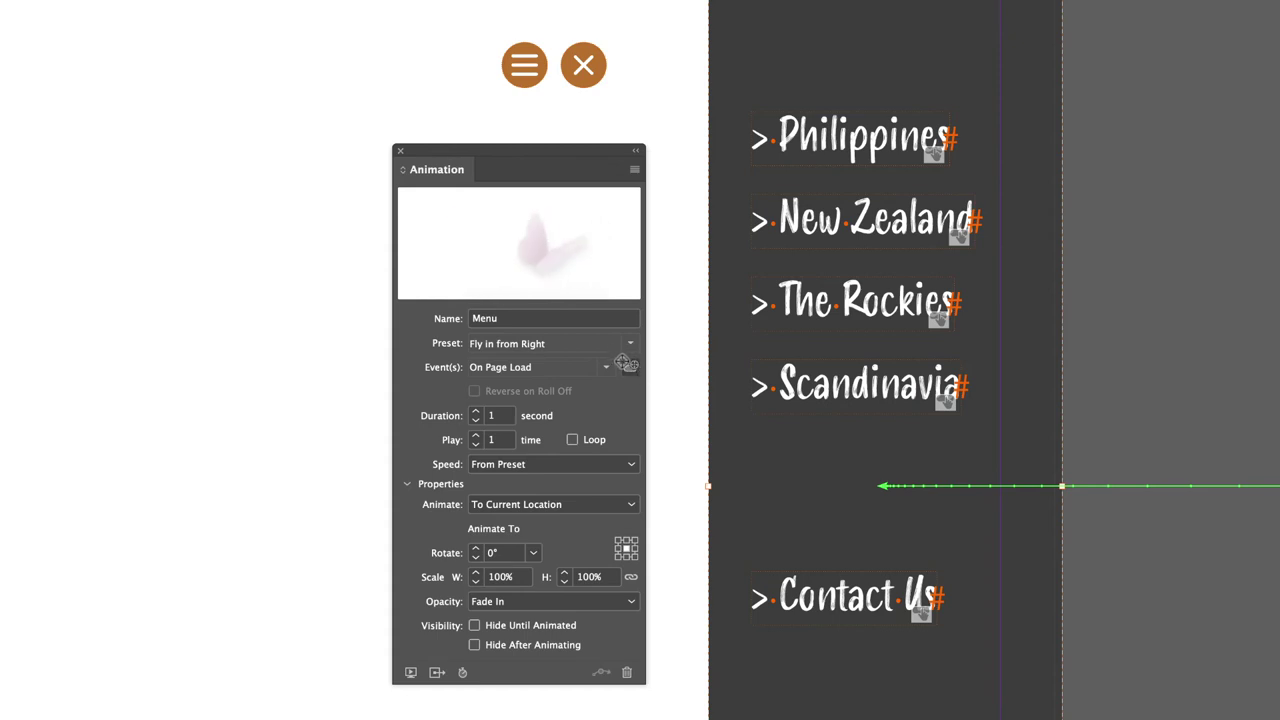
left_click(524, 64)
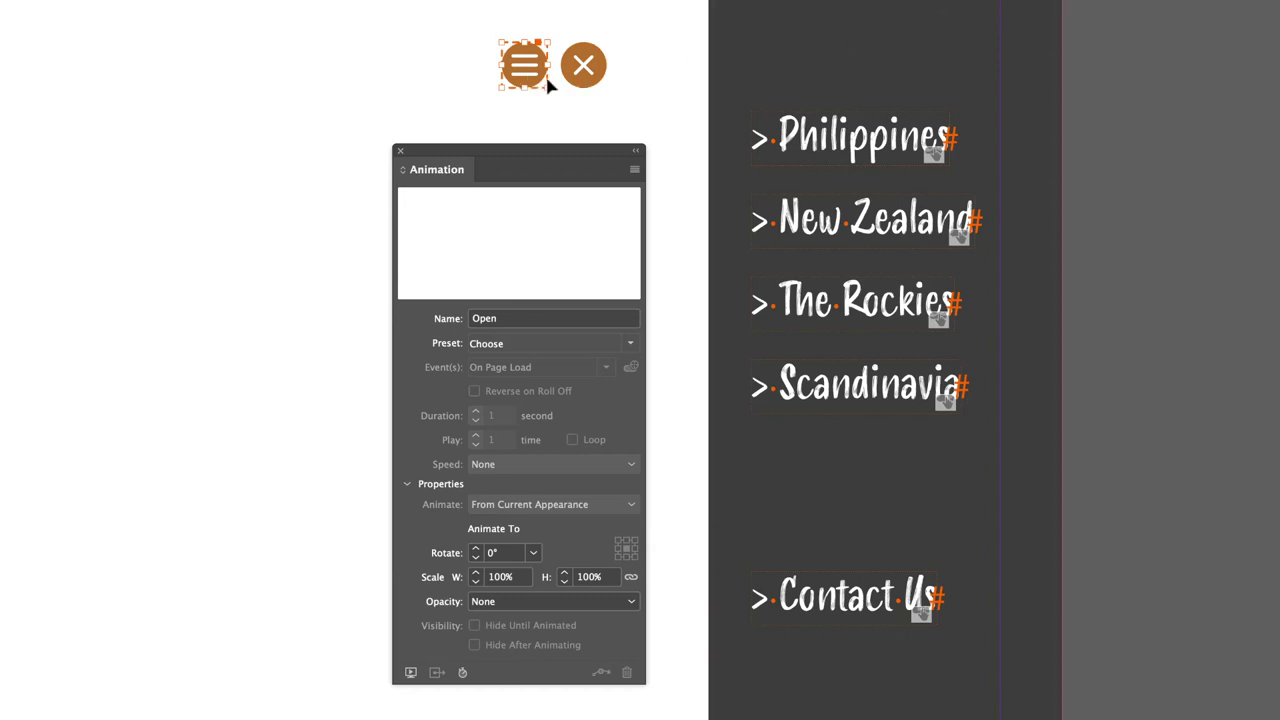
left_click(921, 52)
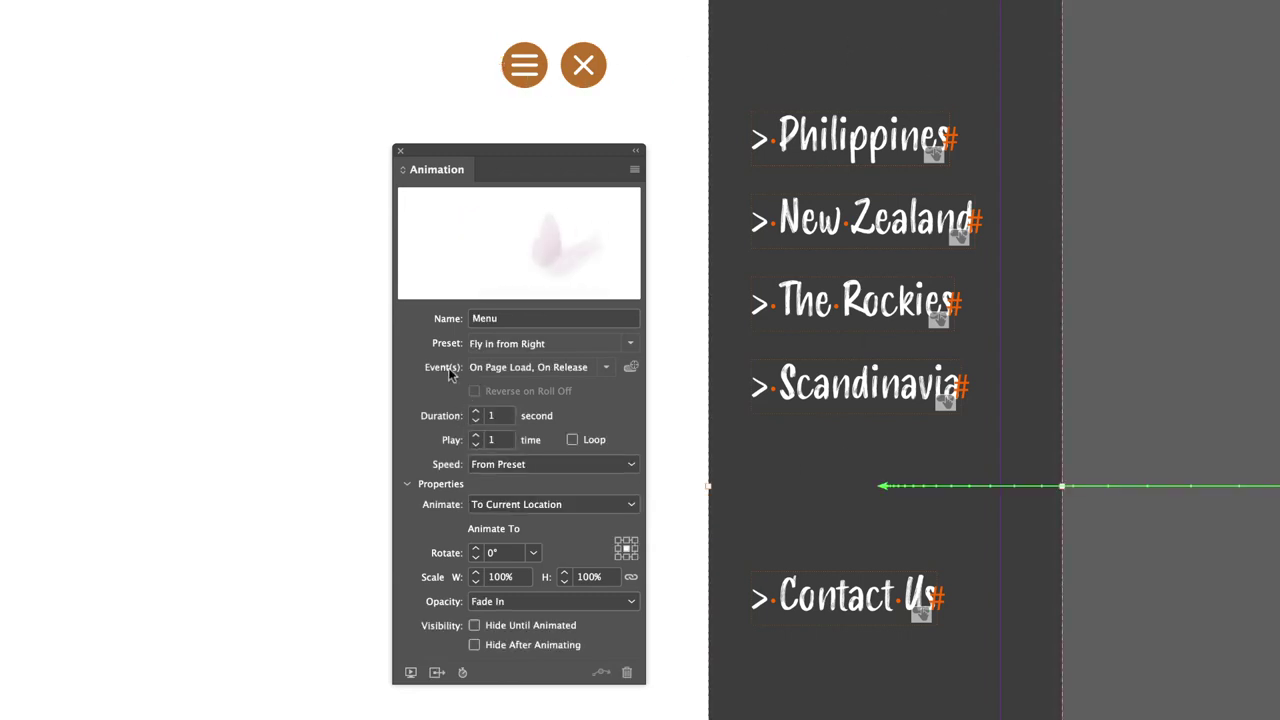
Uncheck On Page Load in the Menu animation's events, leaving only On Release.
left_click(607, 368)
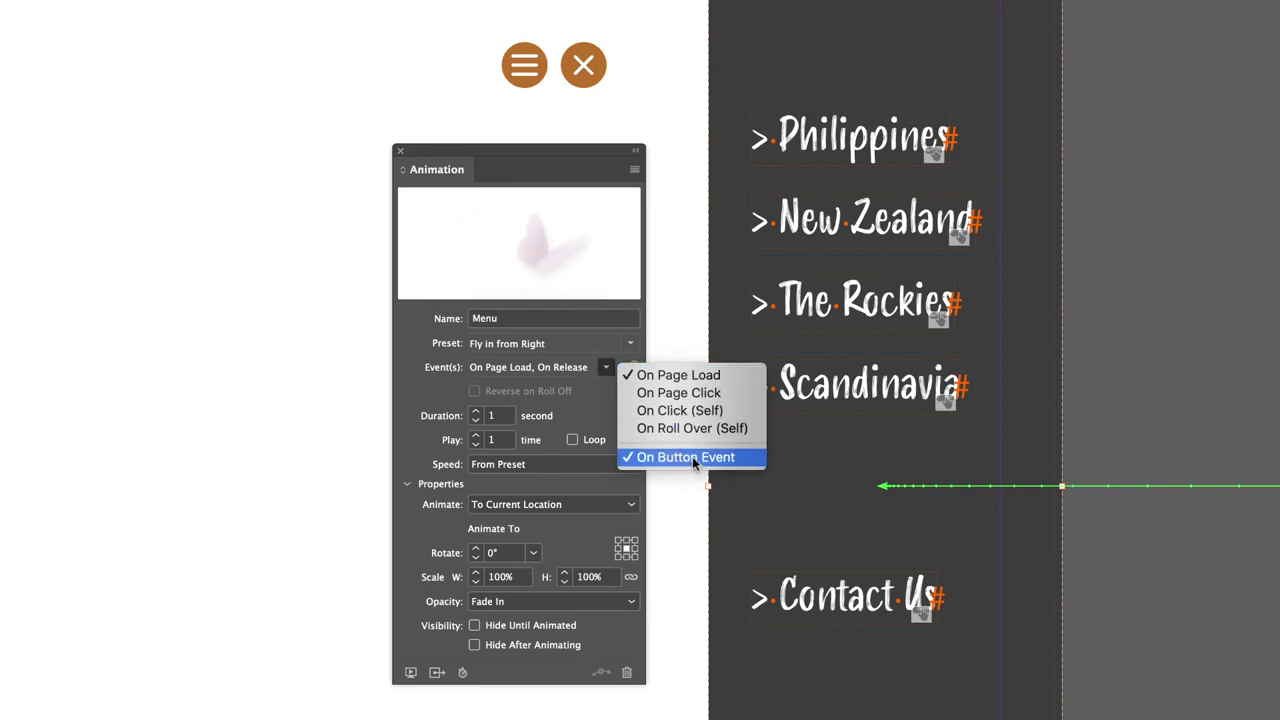
left_click(657, 378)
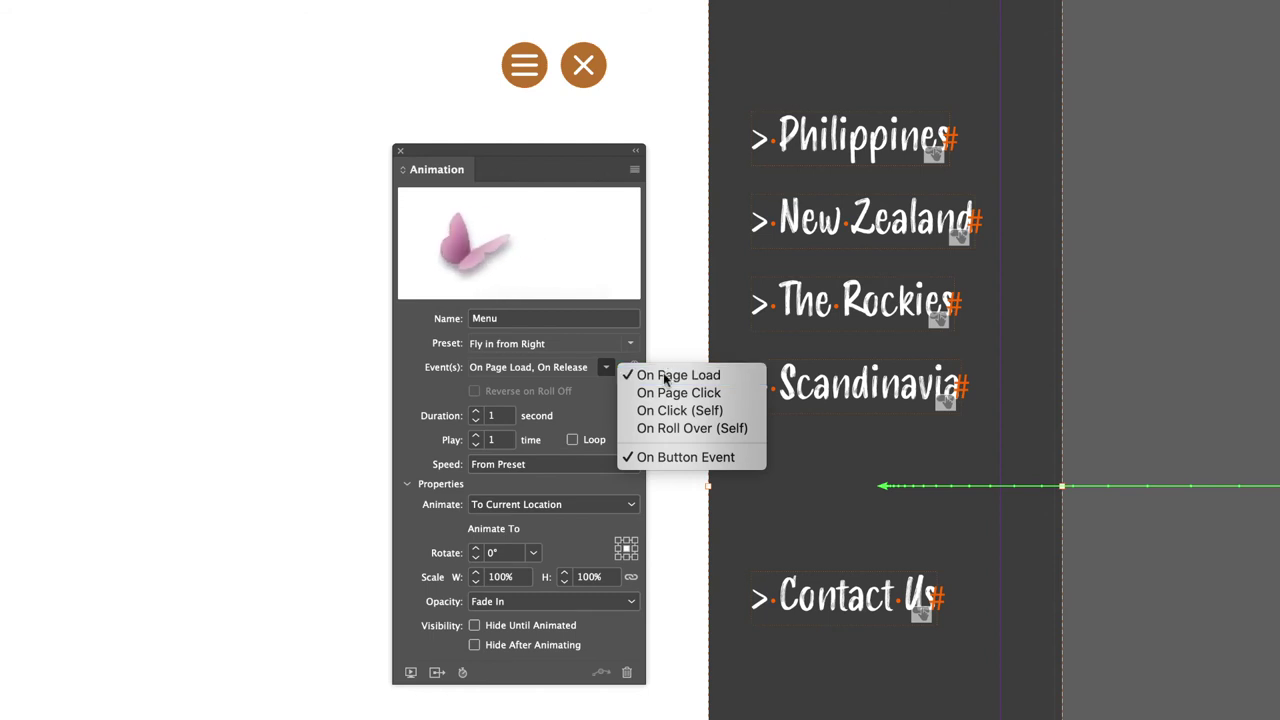
left_click(606, 368)
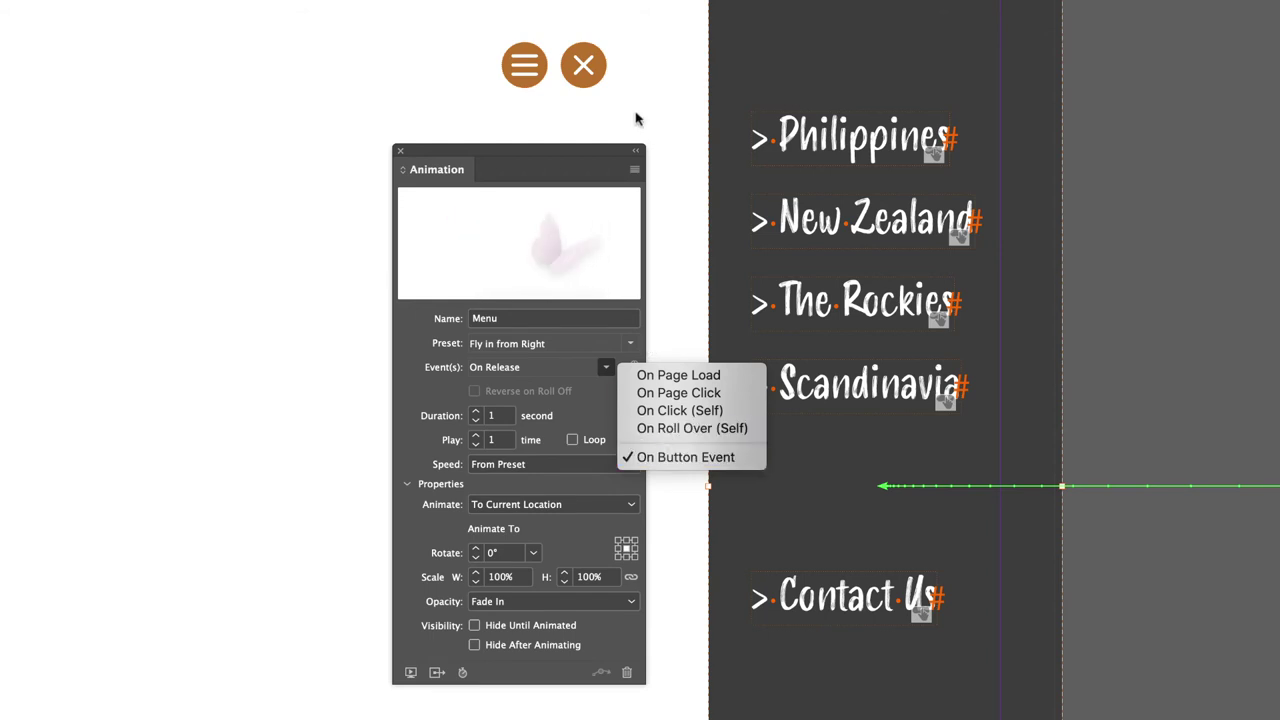
left_click(586, 66)
left_click(587, 66)
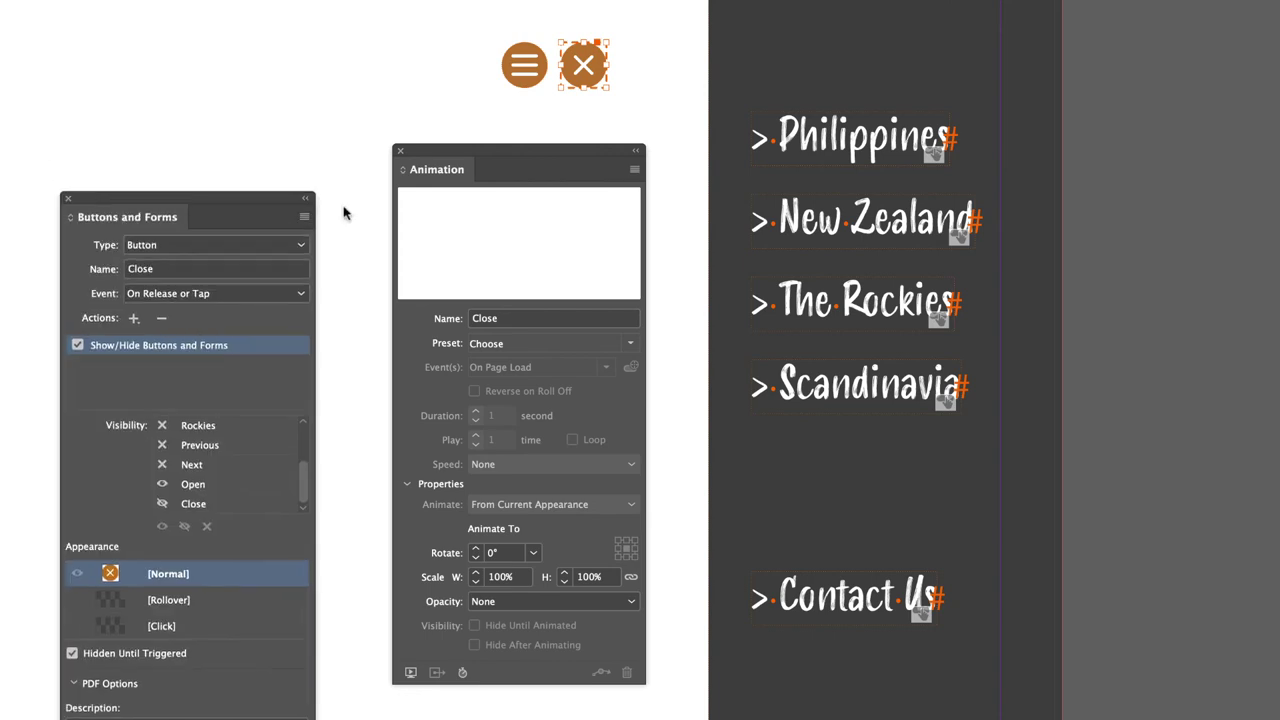
Add an Animation action to the Close button that plays Menu in Reverse.
left_click_drag(254, 195, 866, 28)
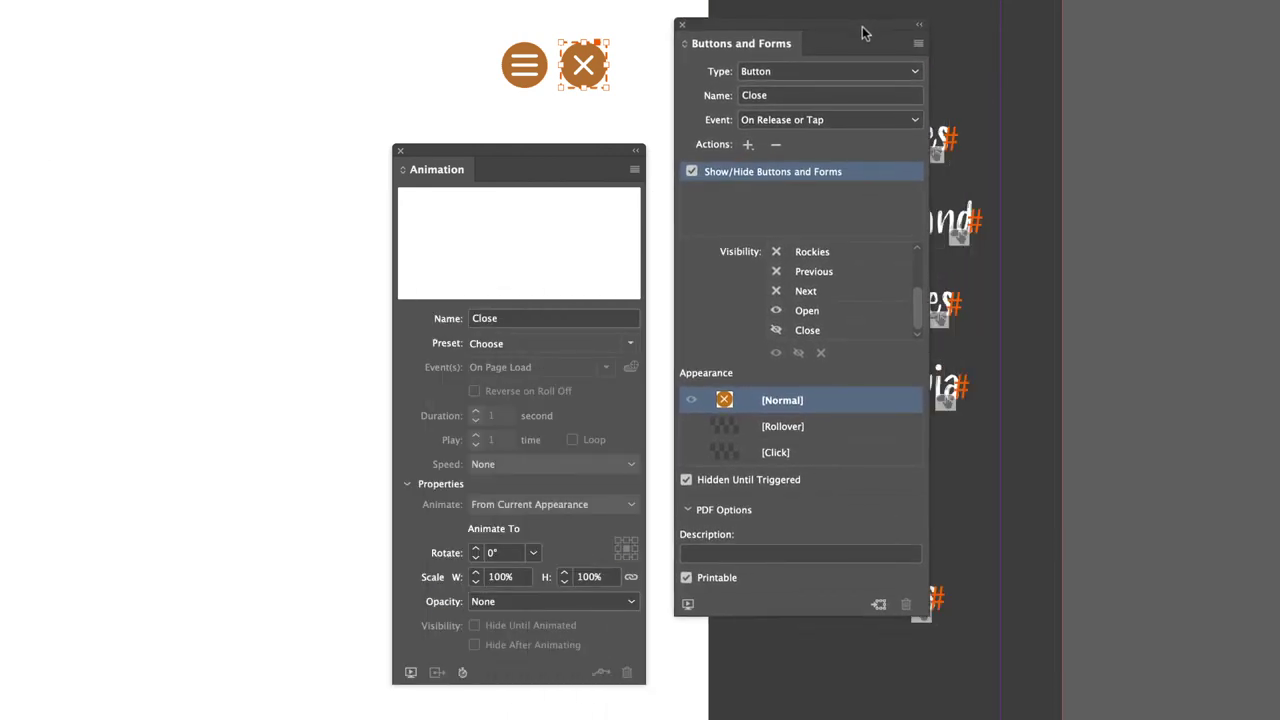
left_click(747, 145)
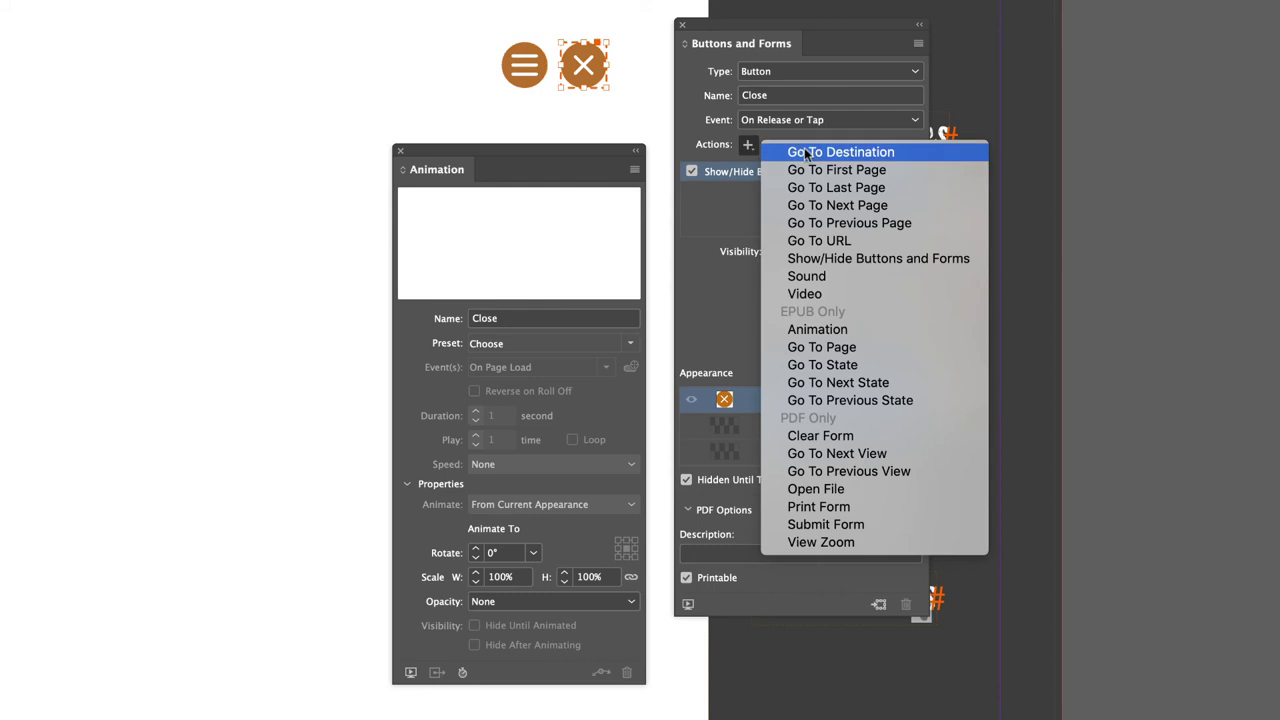
left_click(800, 335)
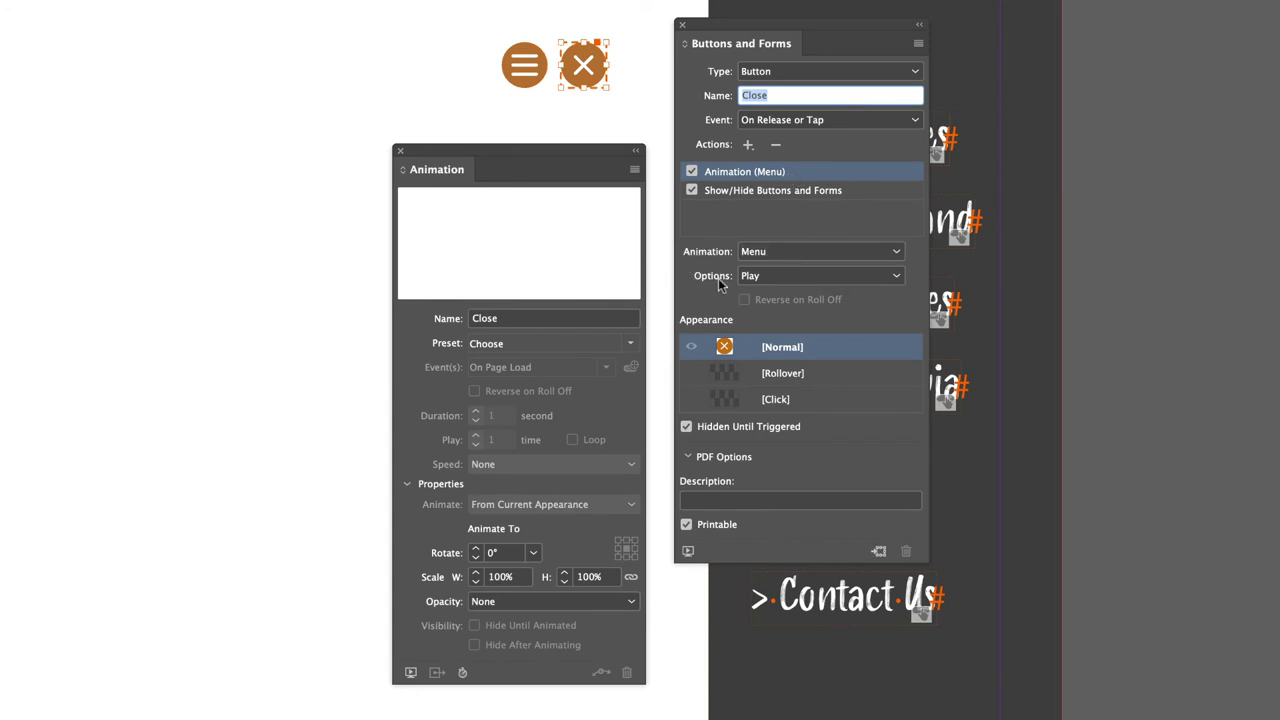
left_click(808, 279)
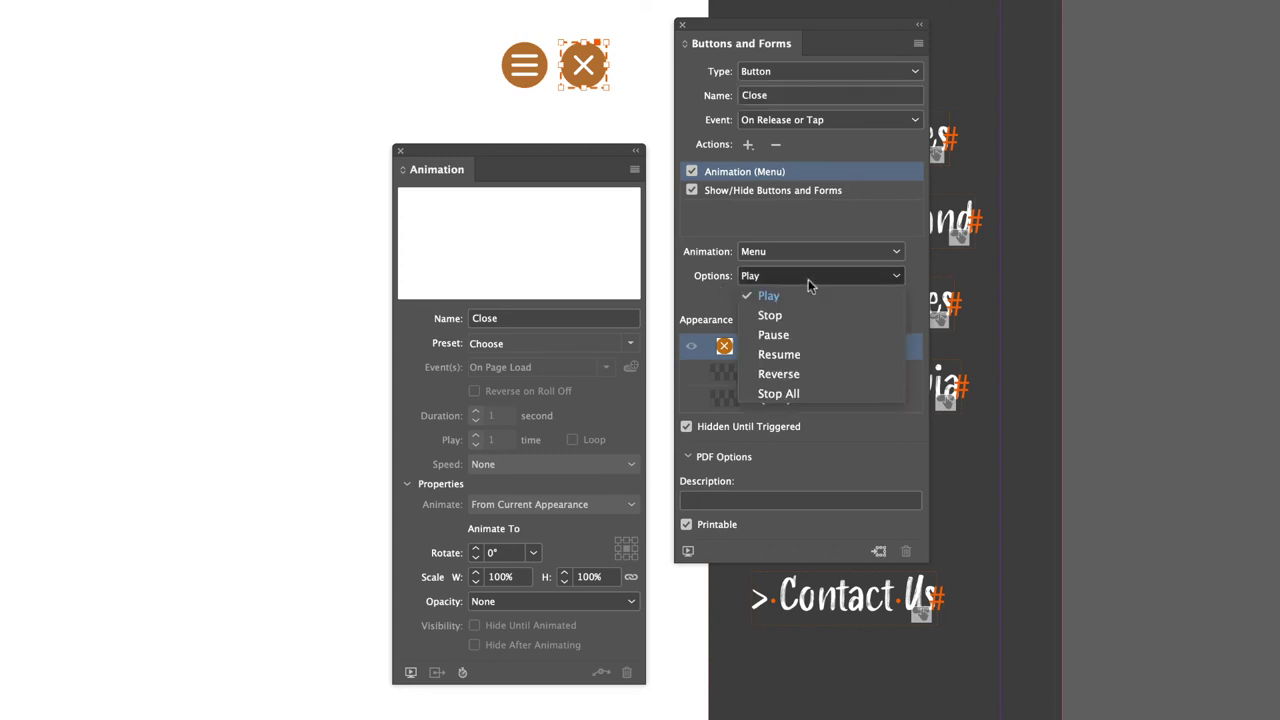
left_click(812, 374)
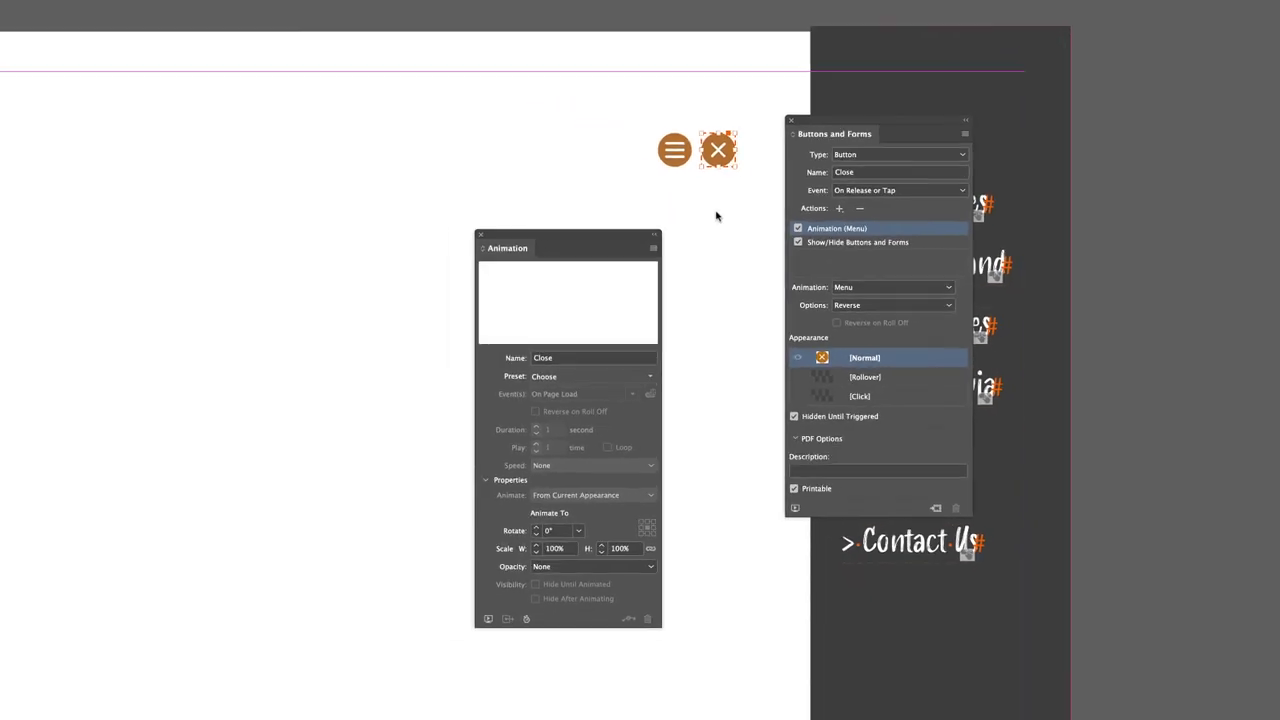
Move the Close X button to the menu panel's top-right corner.
left_click_drag(616, 228, 517, 187)
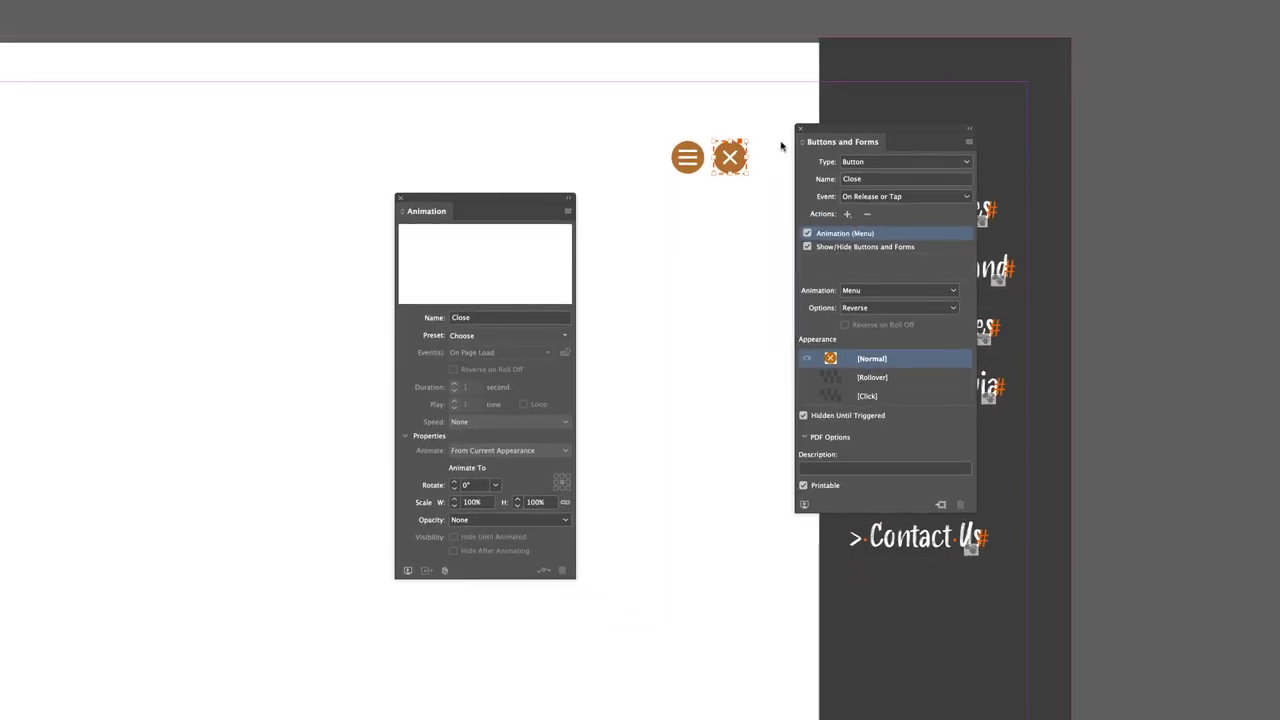
left_click_drag(838, 133, 636, 221)
left_click(682, 131)
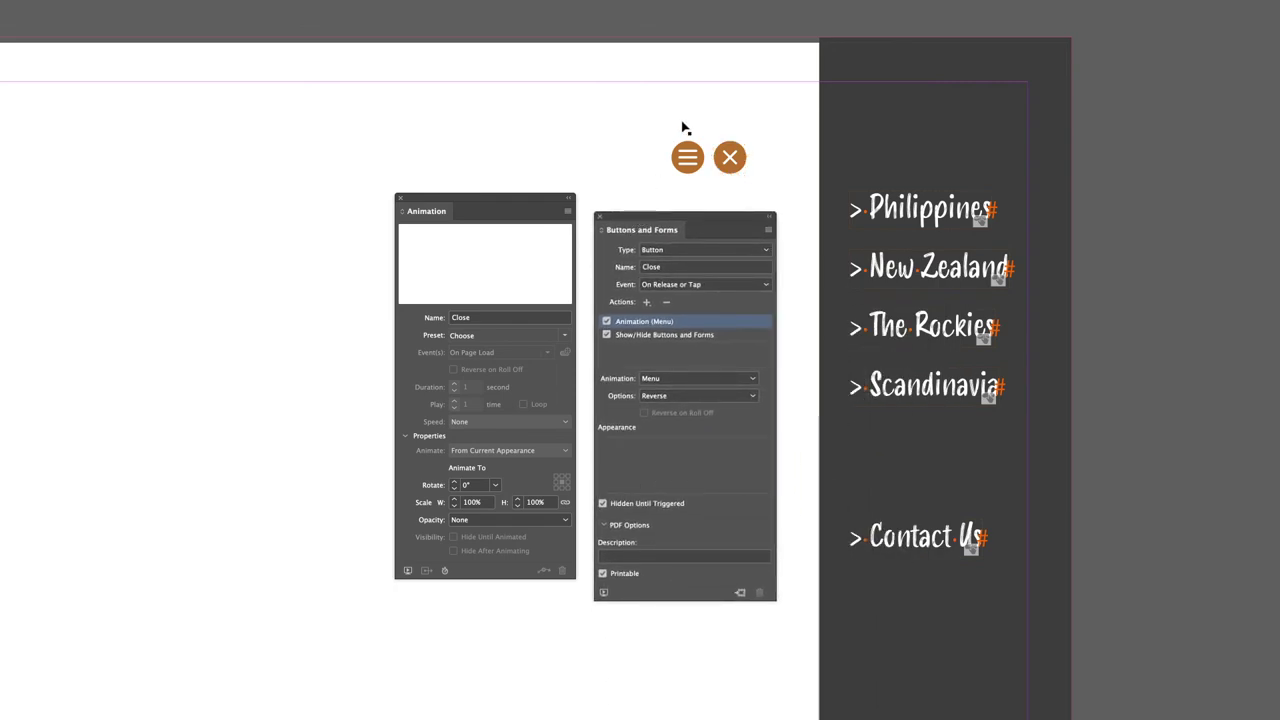
left_click_drag(722, 157, 1010, 104)
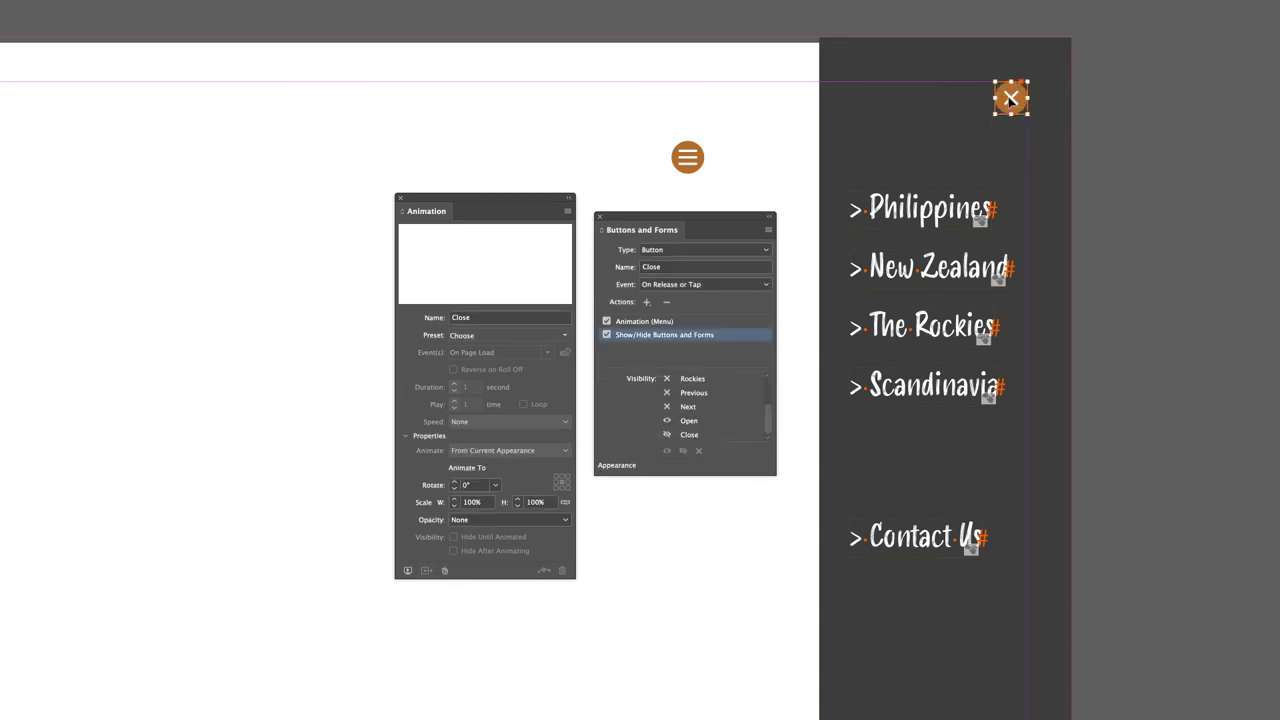
Stack the hamburger Open button exactly over the Close X at the menu panel's top-right.
left_click_drag(702, 165, 998, 100)
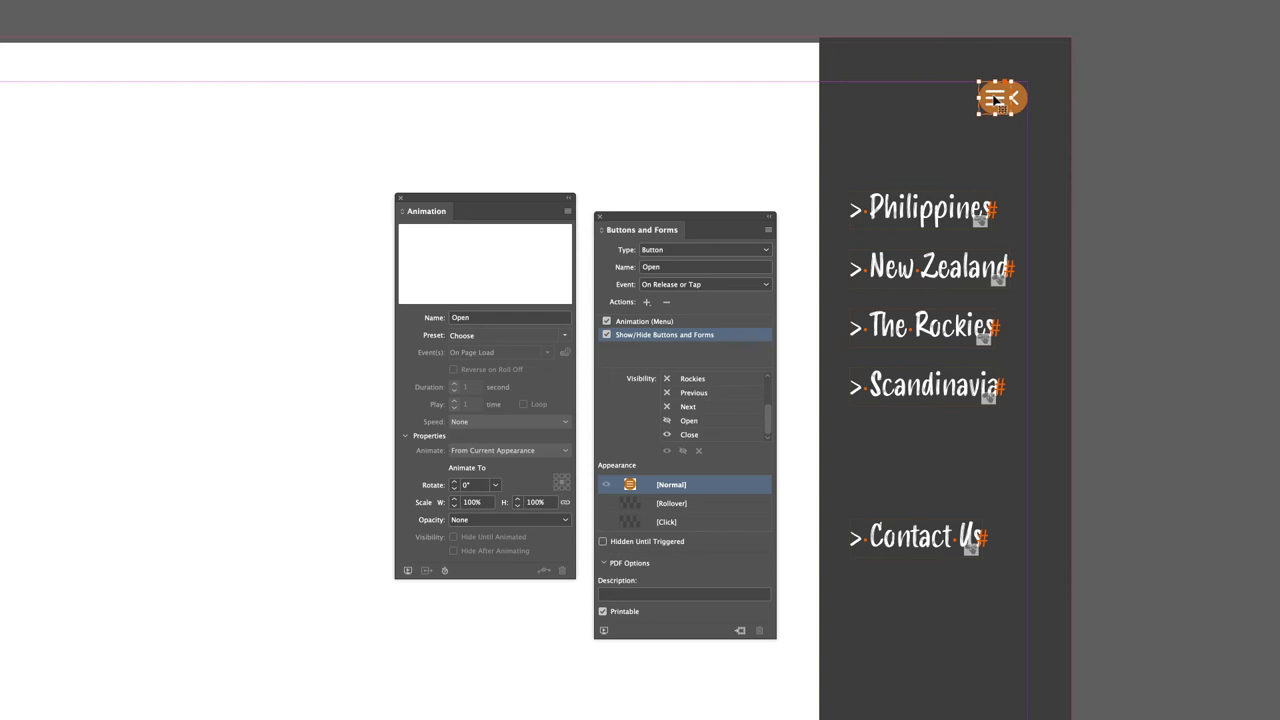
left_click_drag(997, 101, 1014, 98)
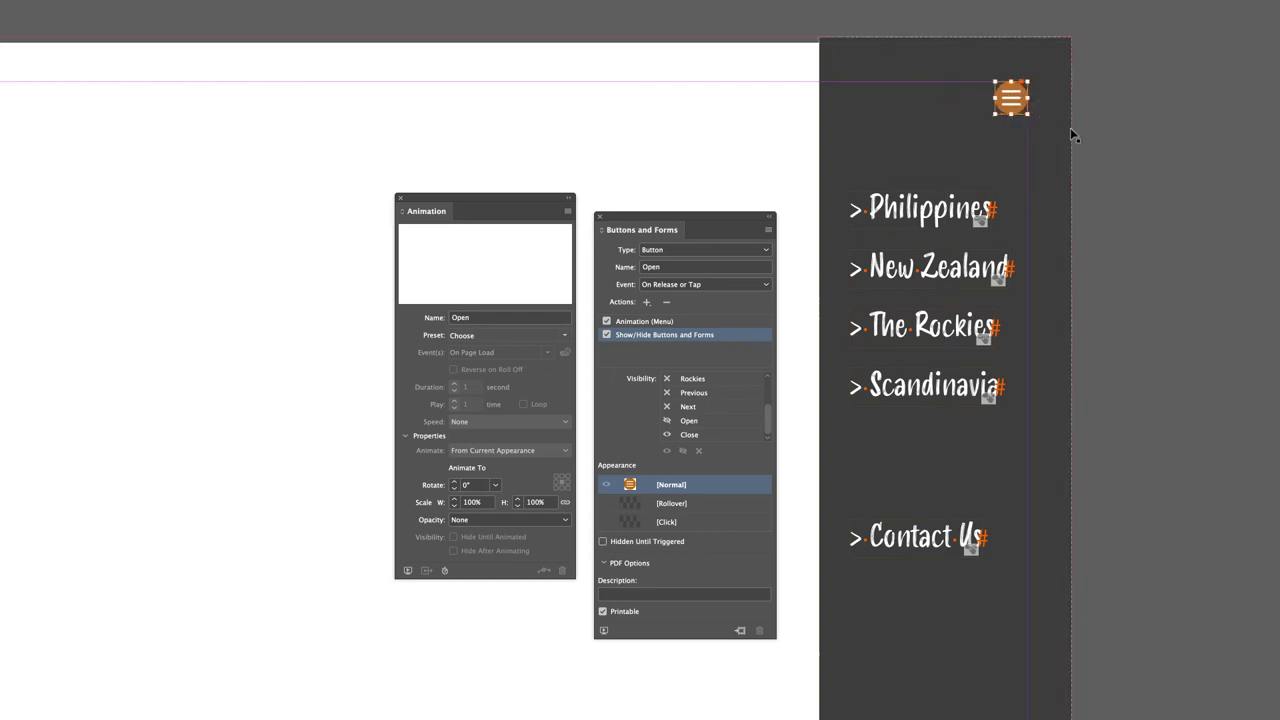
left_click(1131, 161)
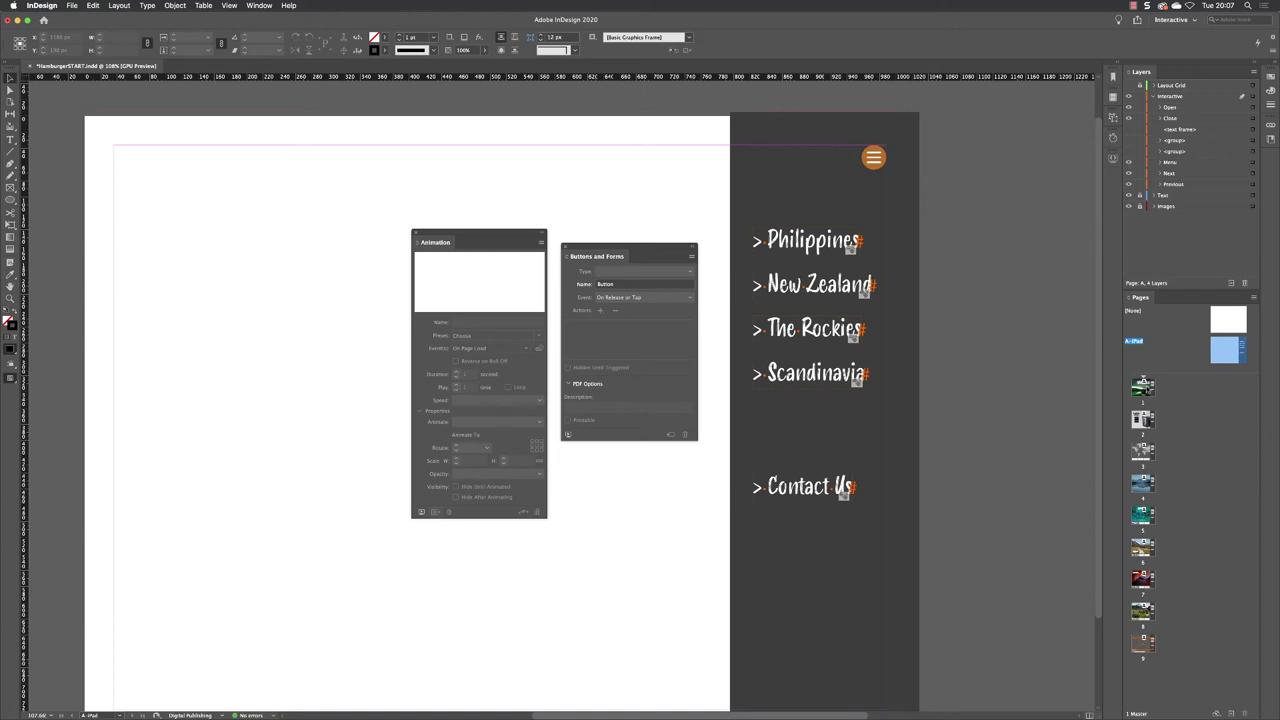
Go to page 1 and play it in the EPUB Interactivity Preview.
double_click(1141, 385)
scroll(990, 330, "down", 1)
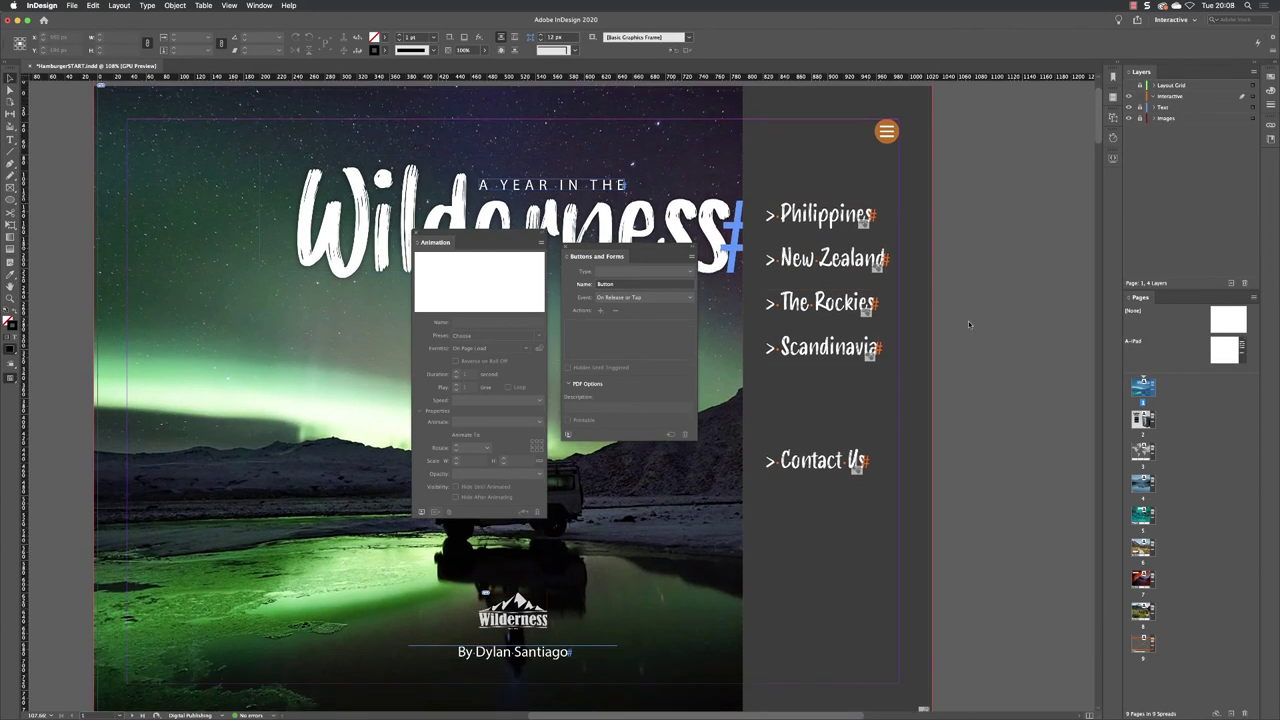
left_click(1113, 157)
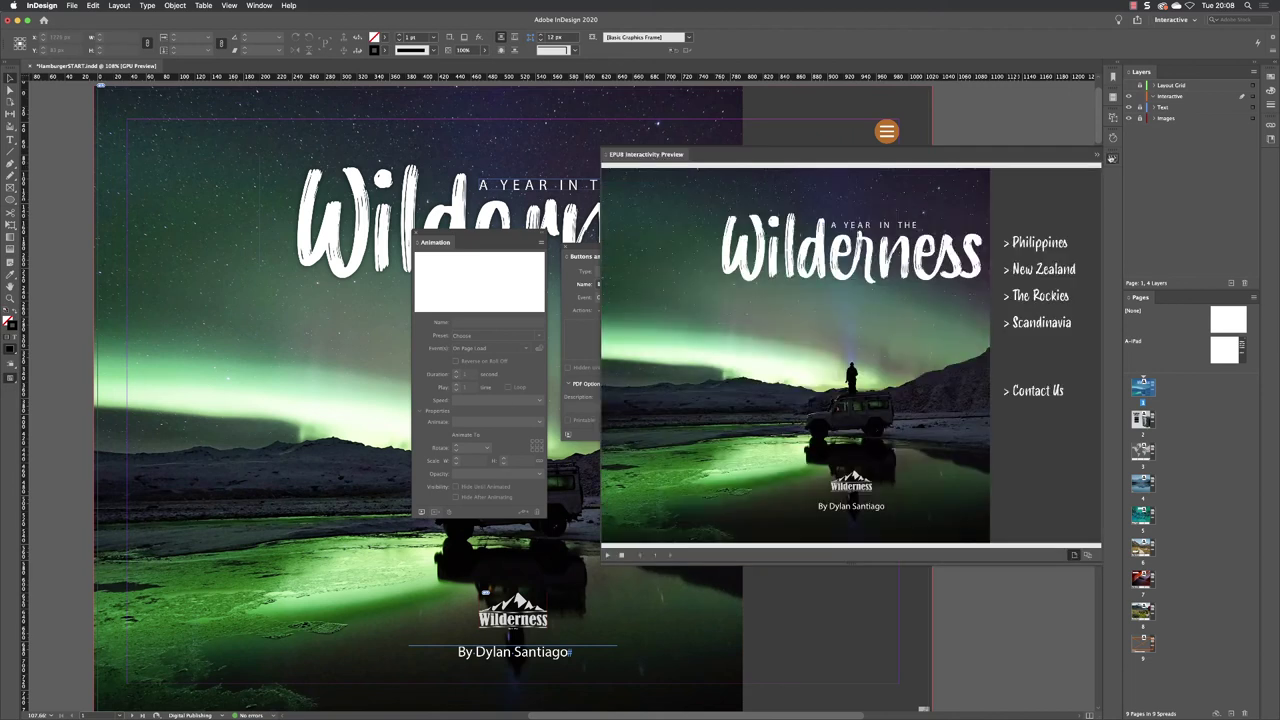
left_click(620, 555)
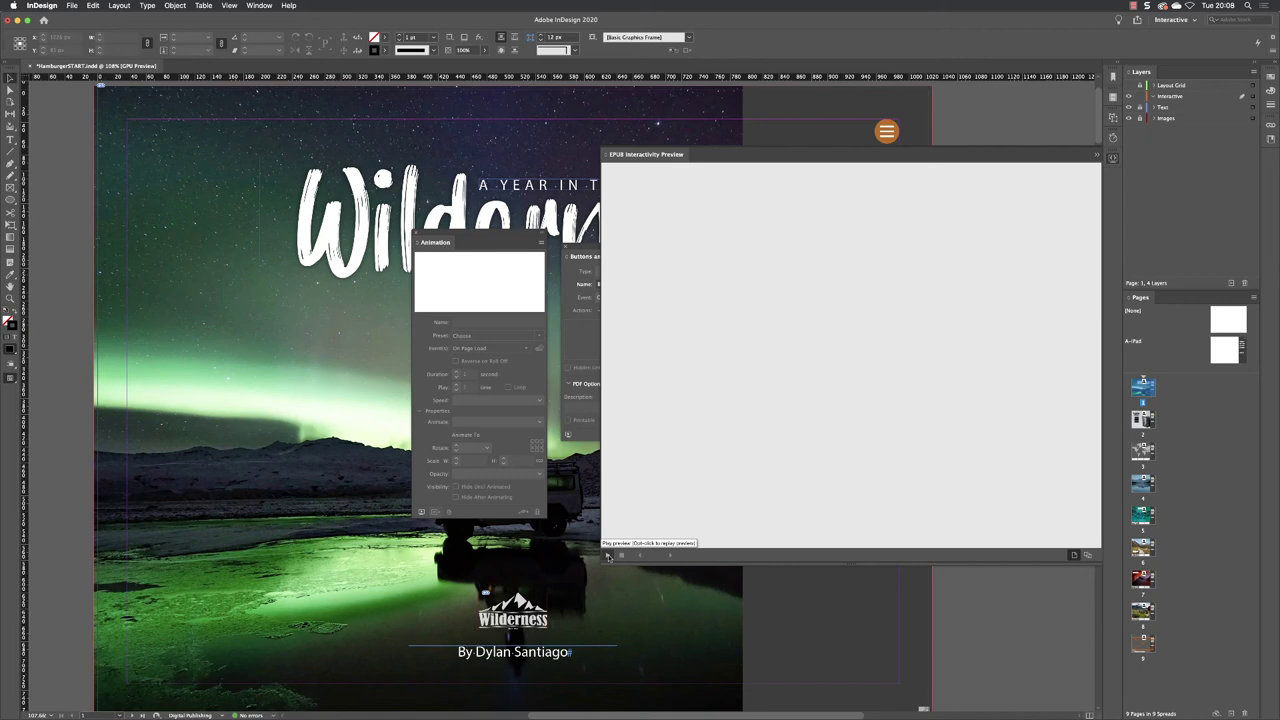
left_click(607, 556)
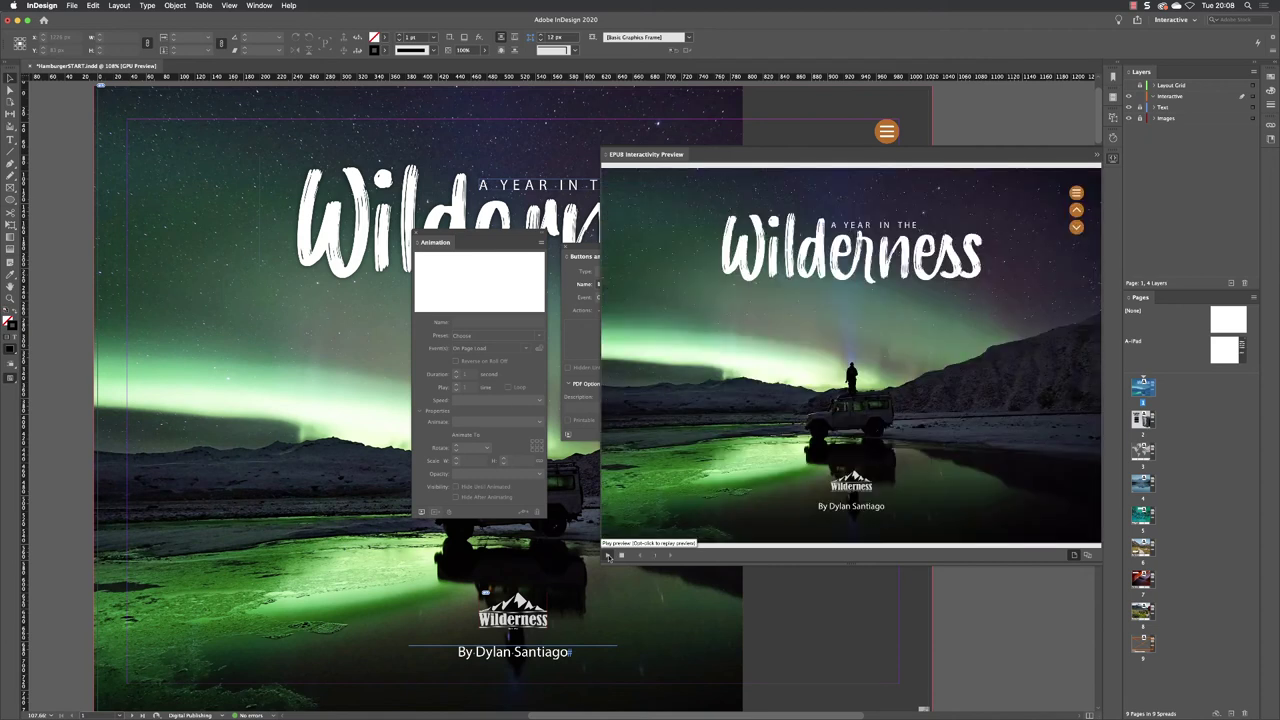
Open and close the country menu several times in the preview, then close the preview.
left_click(1077, 195)
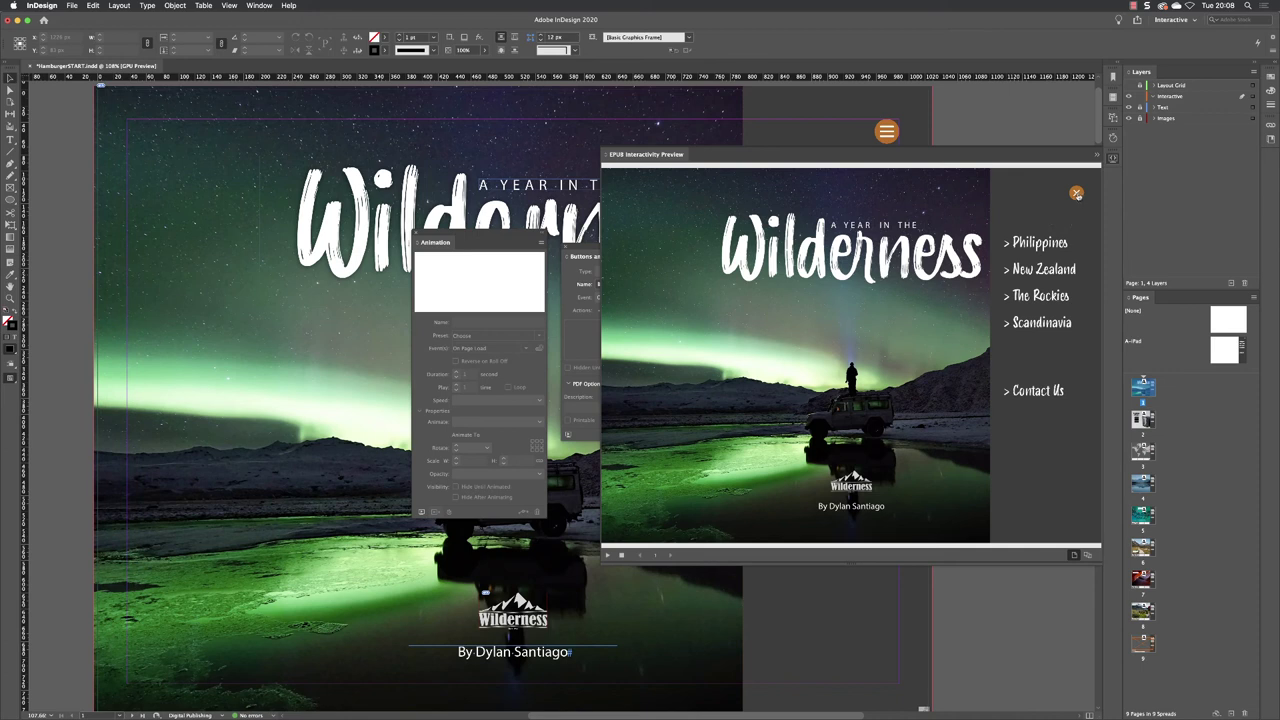
left_click(1077, 193)
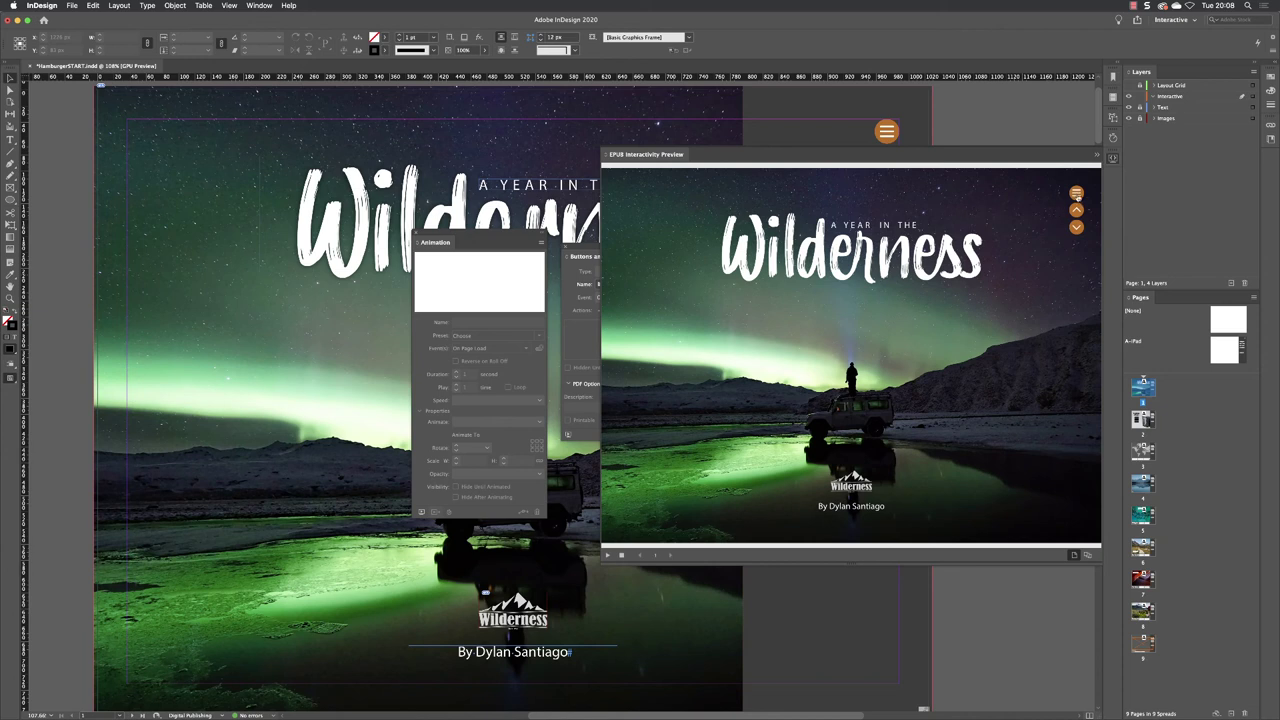
left_click(1076, 194)
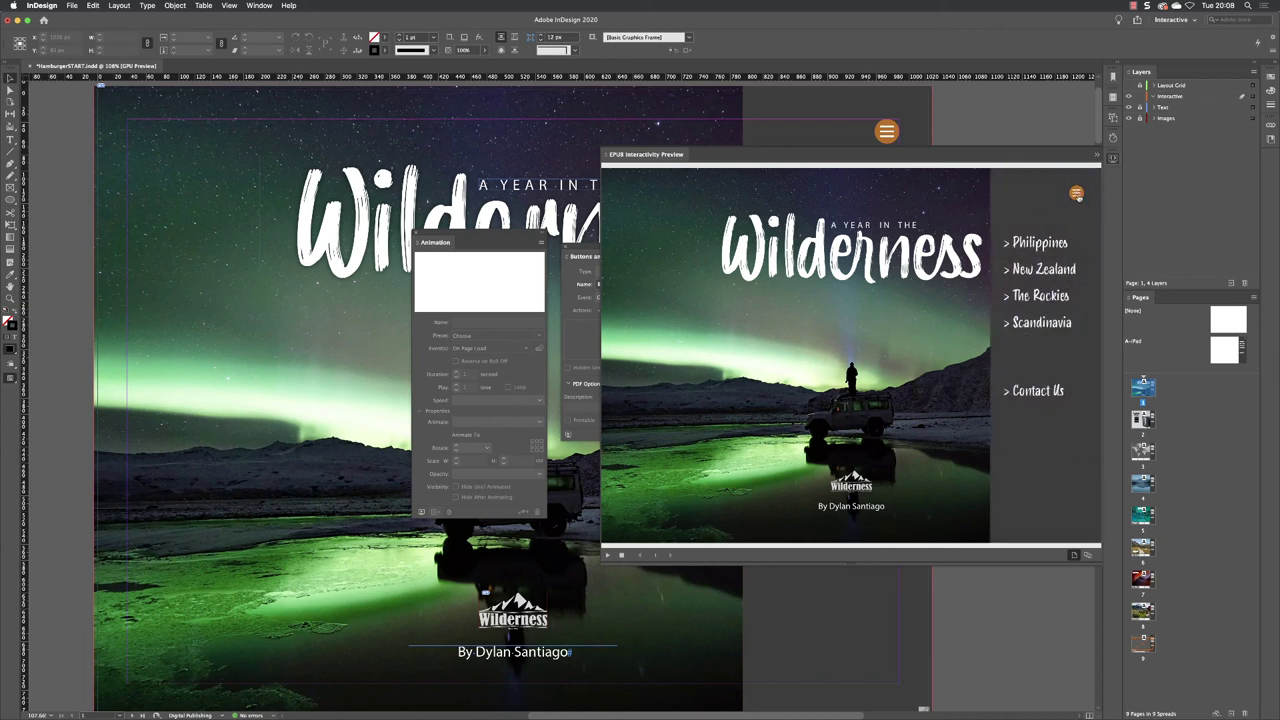
left_click(1077, 194)
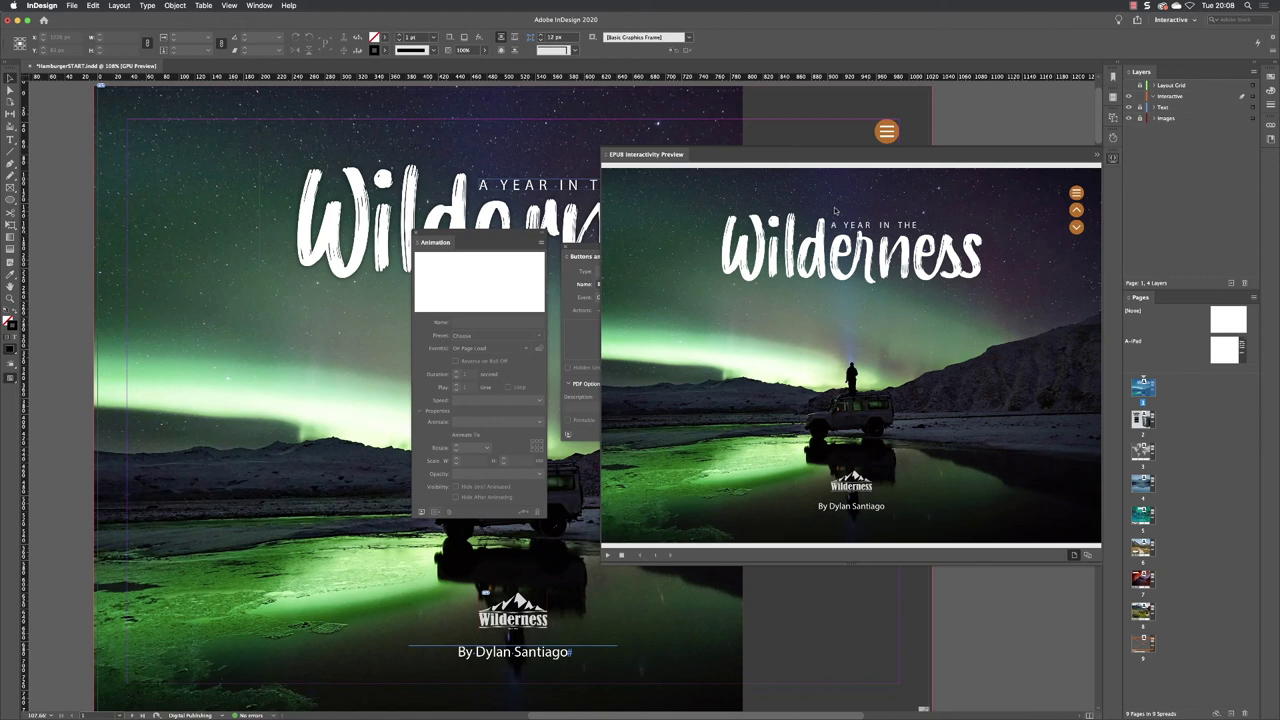
left_click(1076, 193)
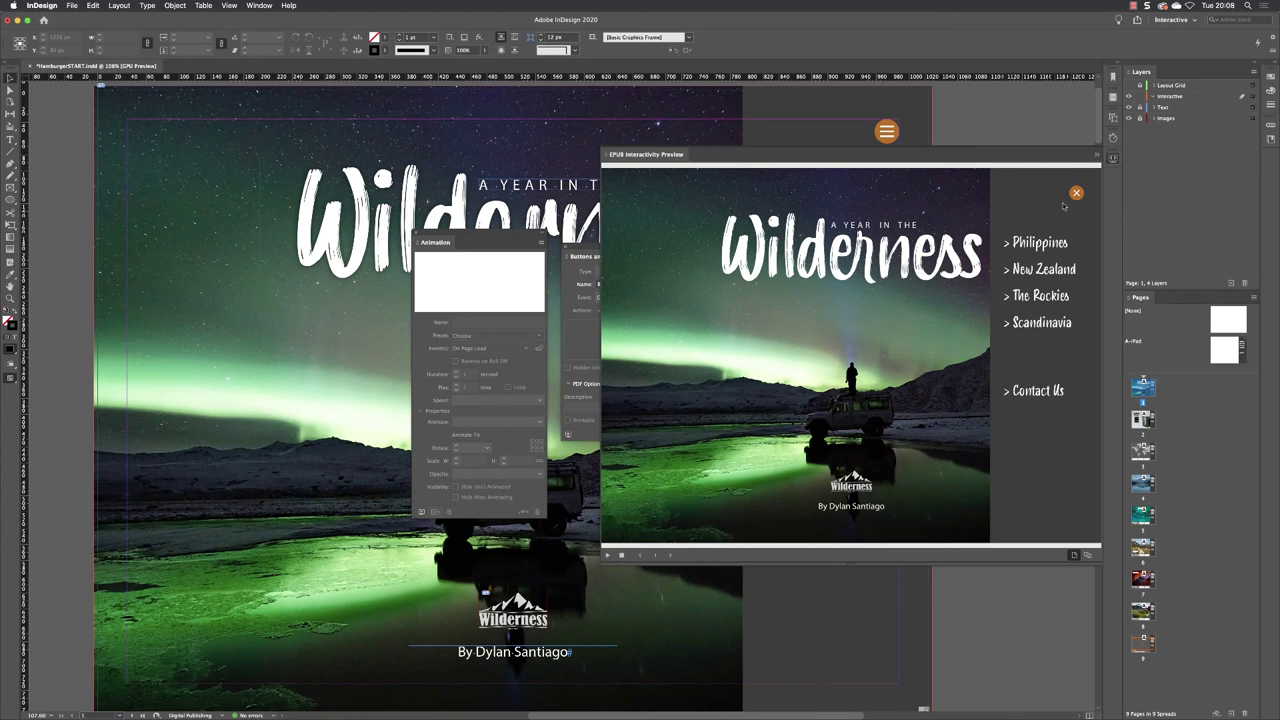
left_click(1113, 160)
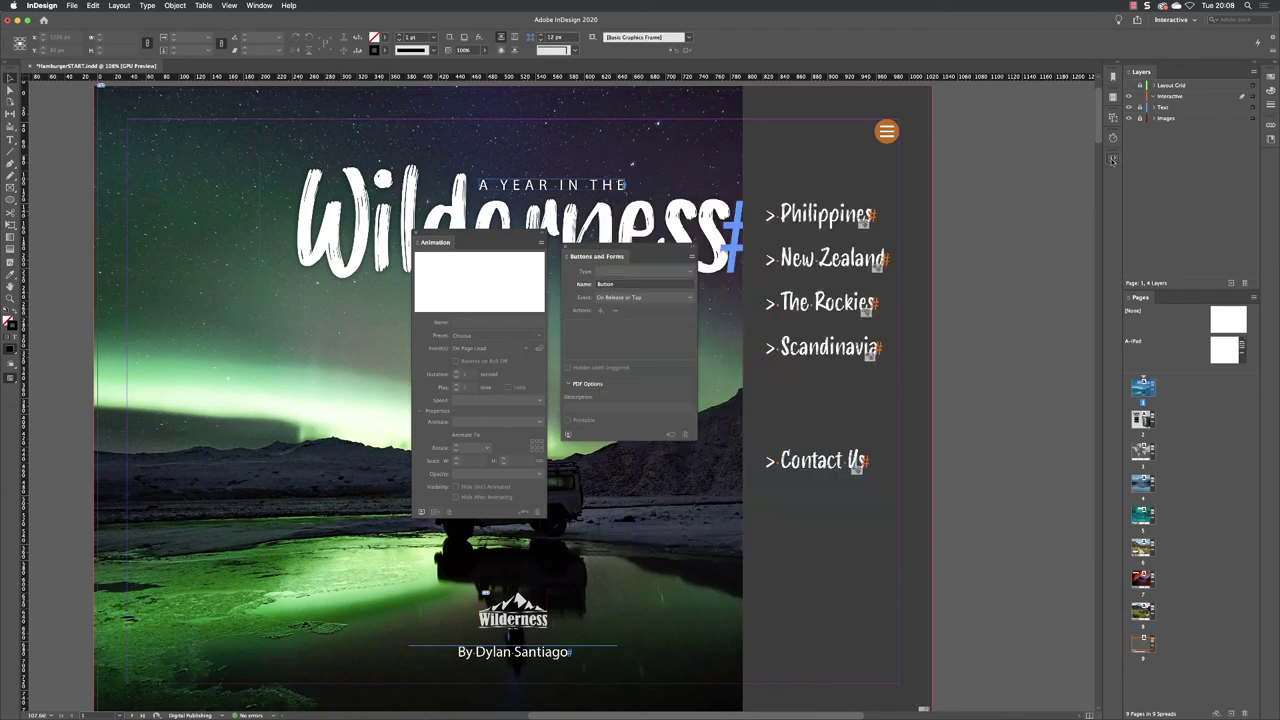
On the A-iPad master, set the Menu animation's Opacity to None and Speed to Ease In.
double_click(1224, 350)
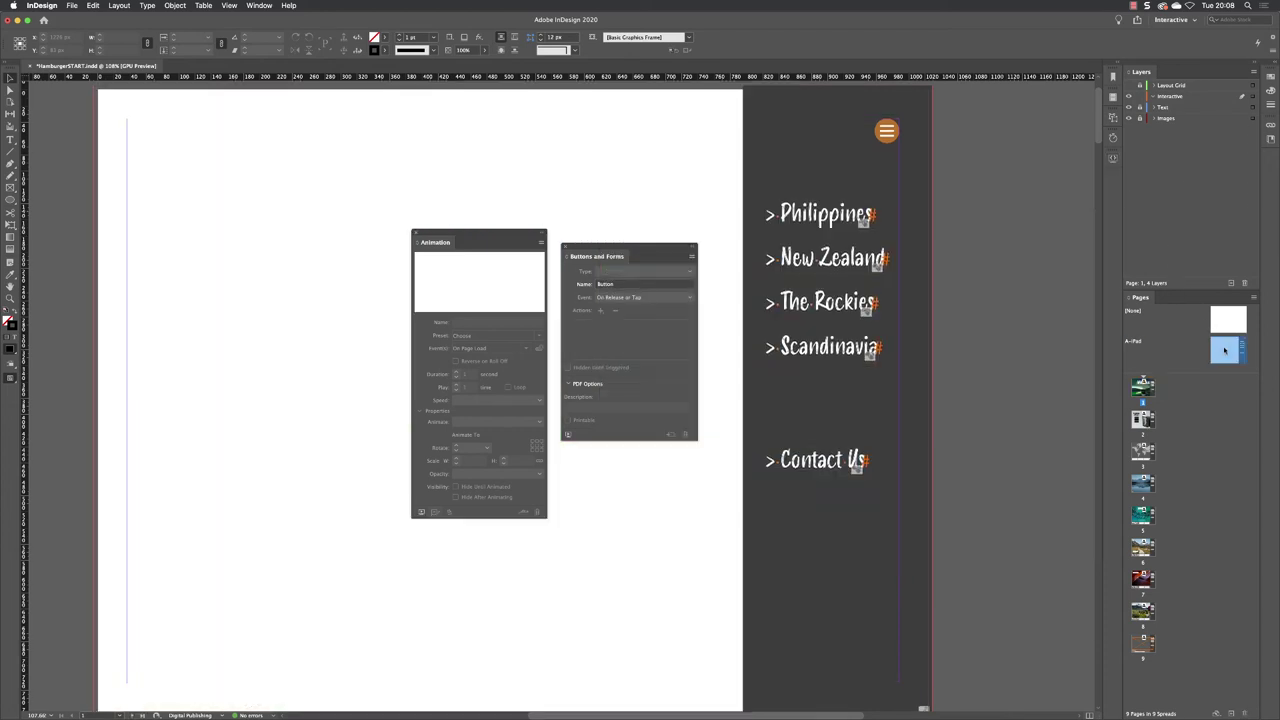
left_click(815, 157)
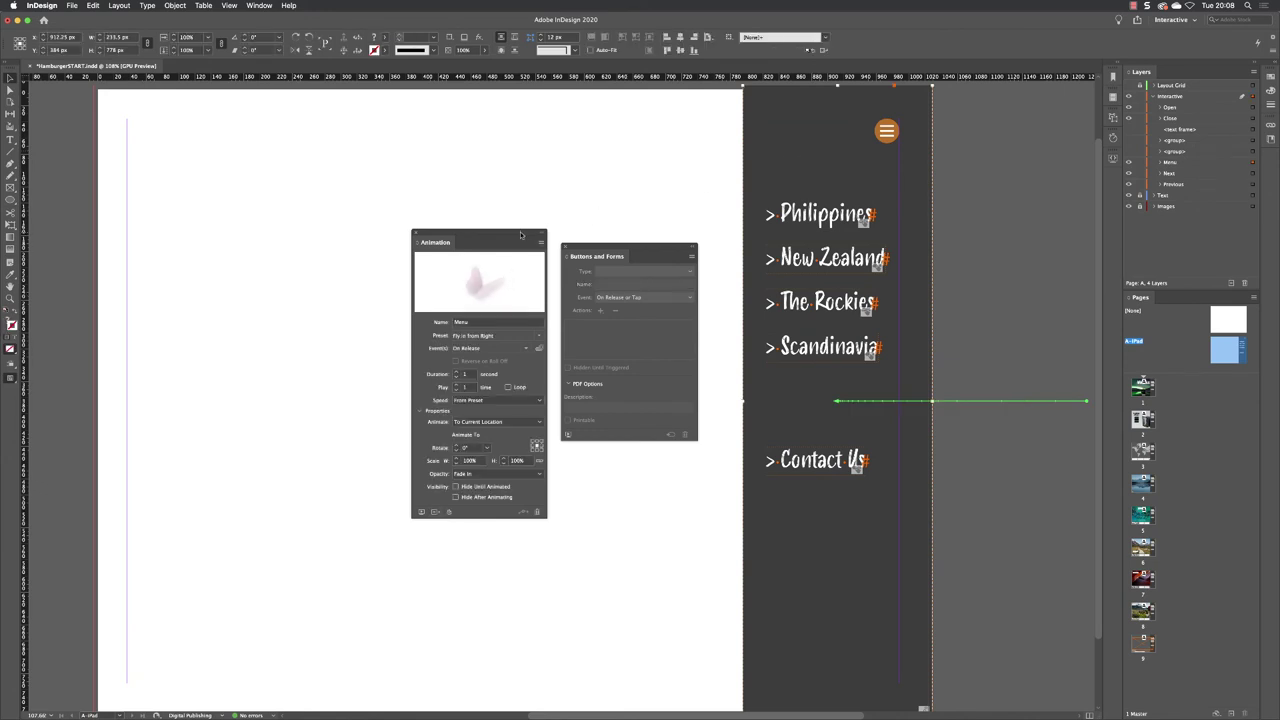
left_click_drag(538, 233, 727, 127)
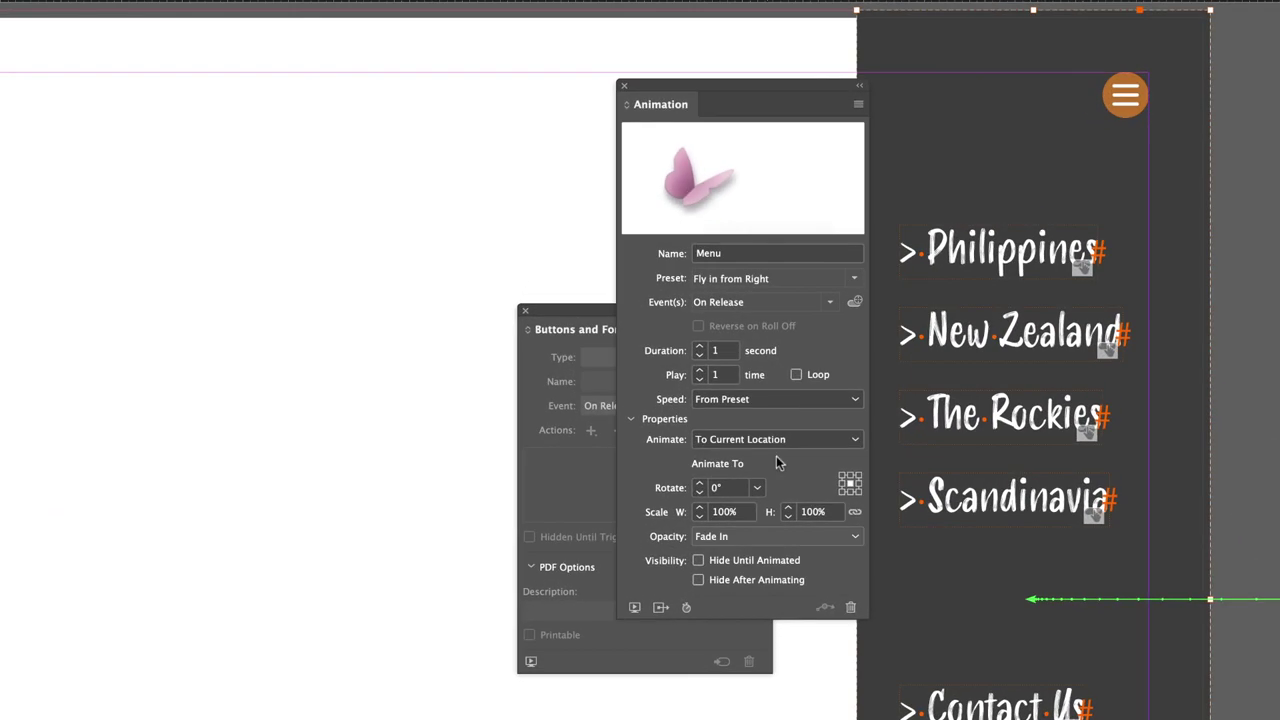
left_click(695, 370)
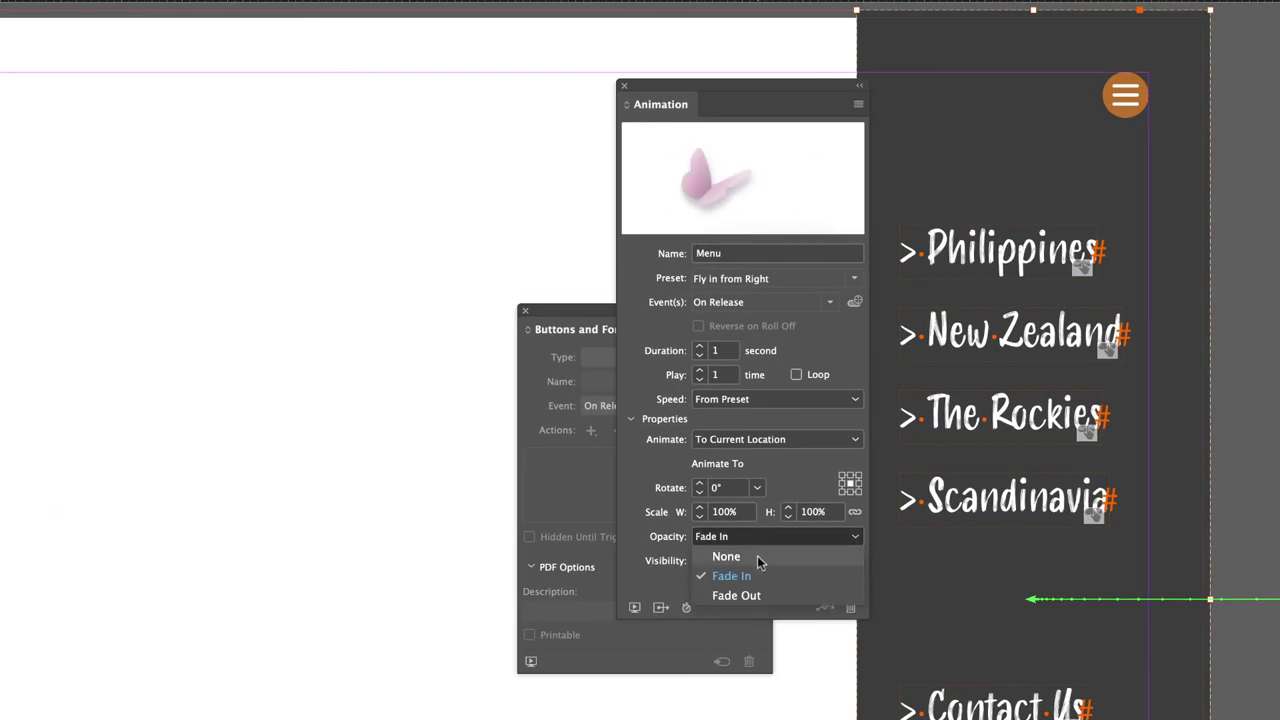
left_click(757, 556)
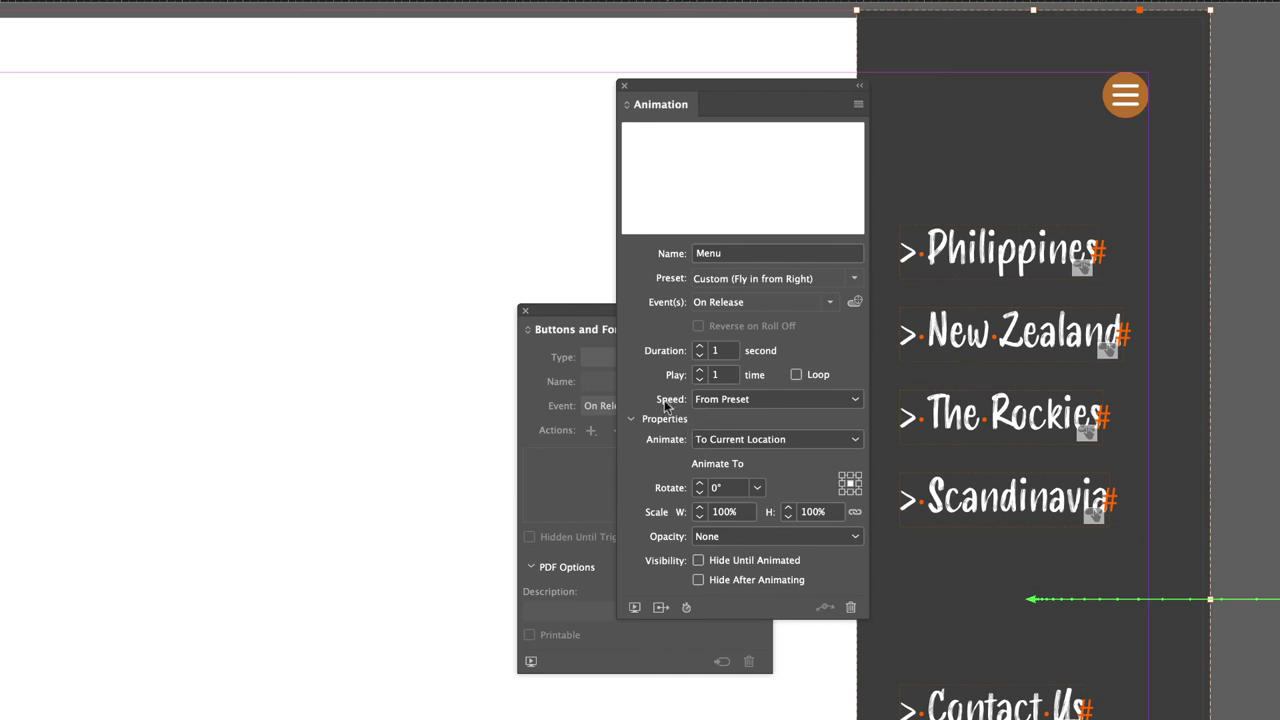
left_click(765, 401)
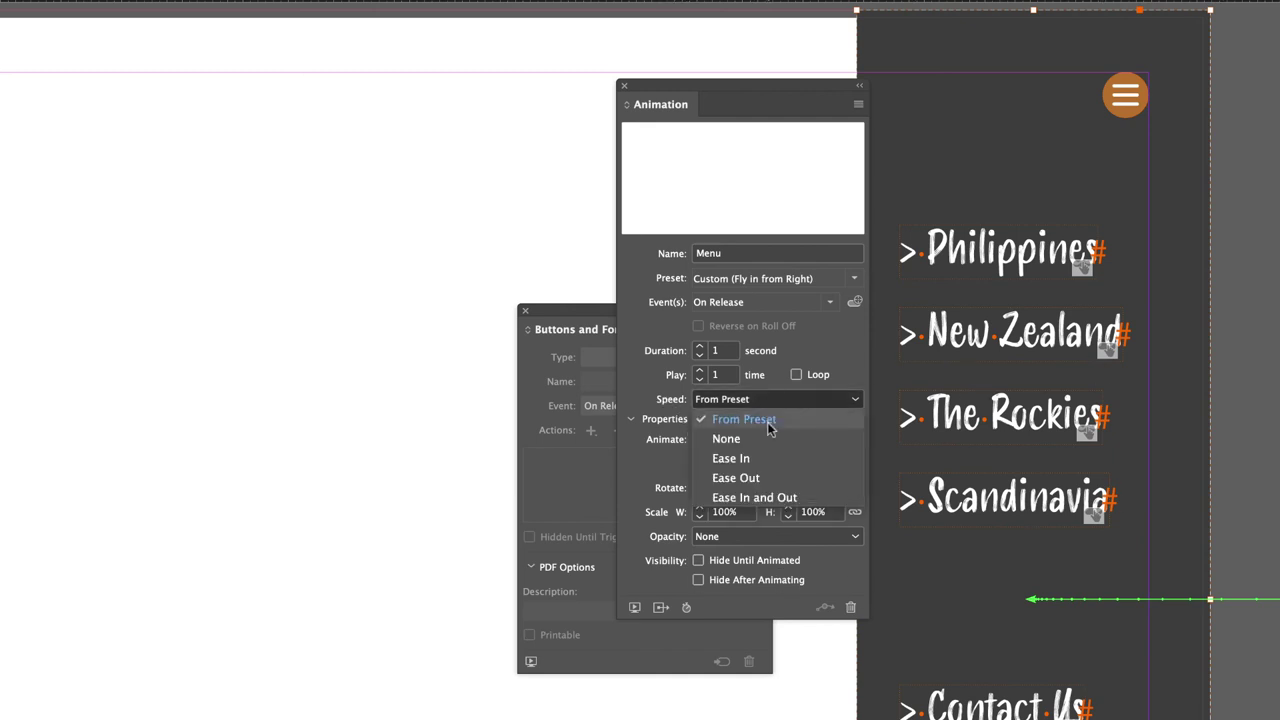
left_click(762, 456)
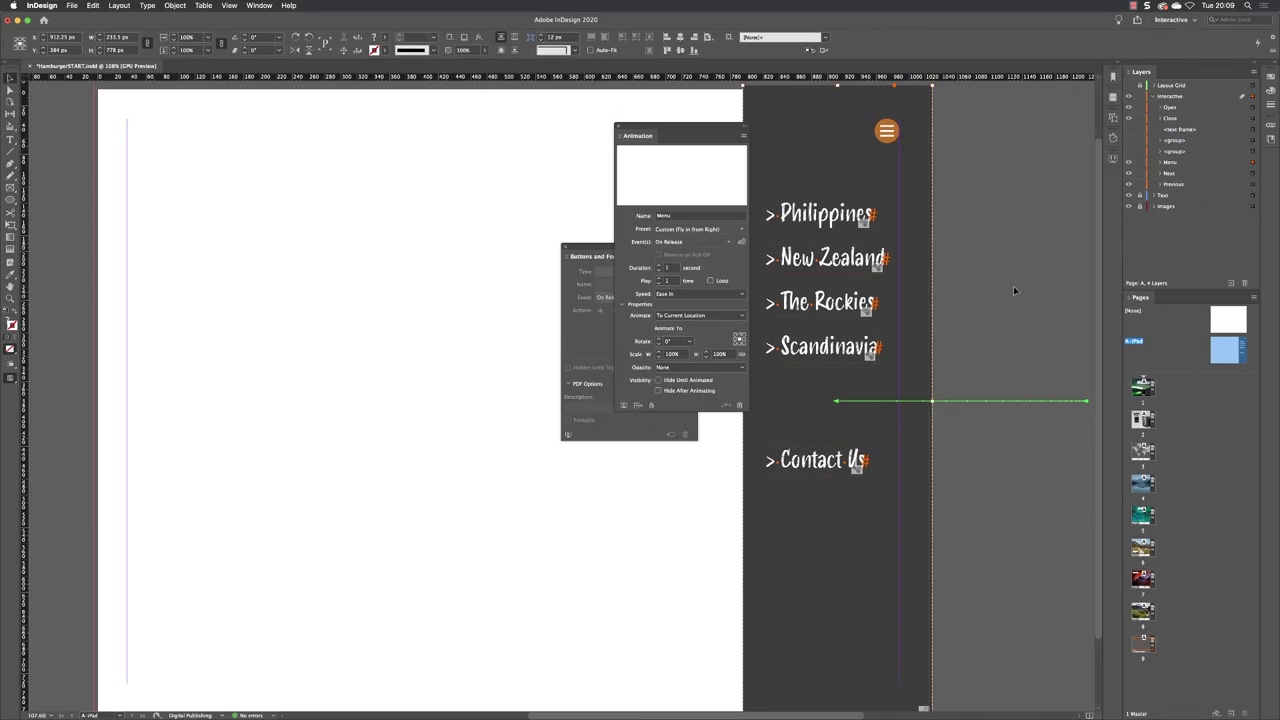
left_click(1063, 302)
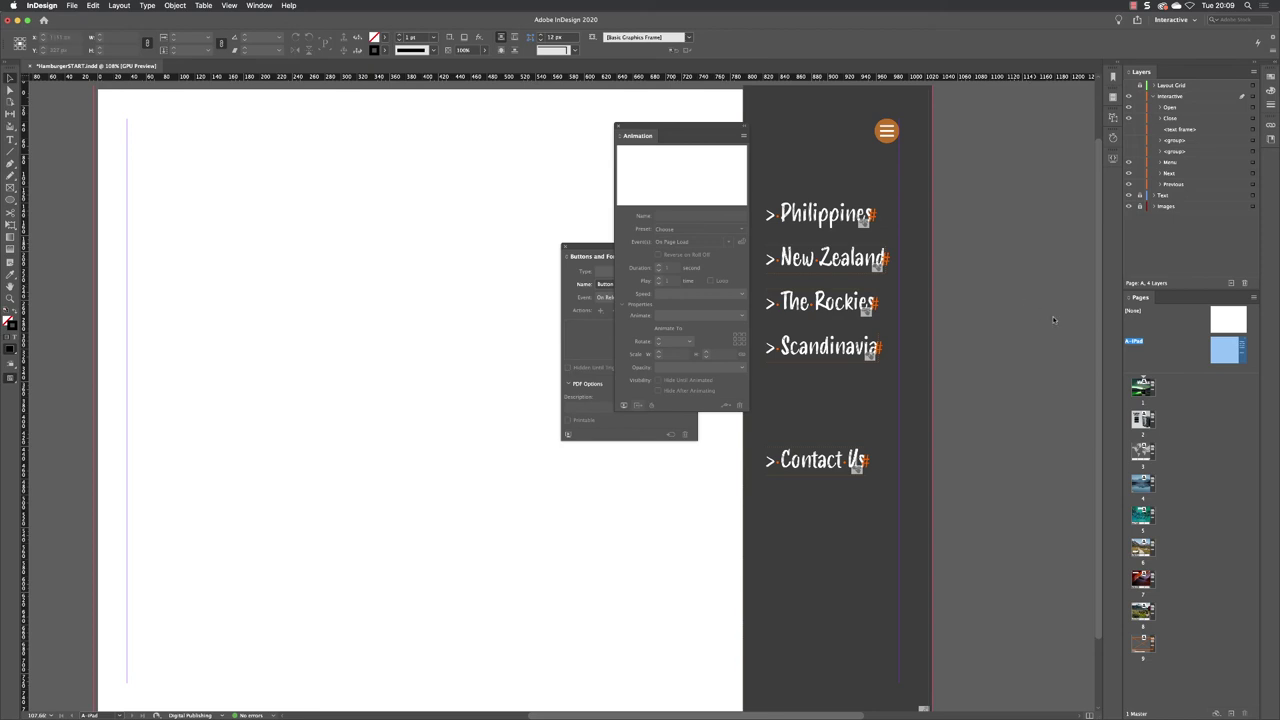
Go to page 1 and play it in the EPUB Interactivity Preview.
double_click(1143, 386)
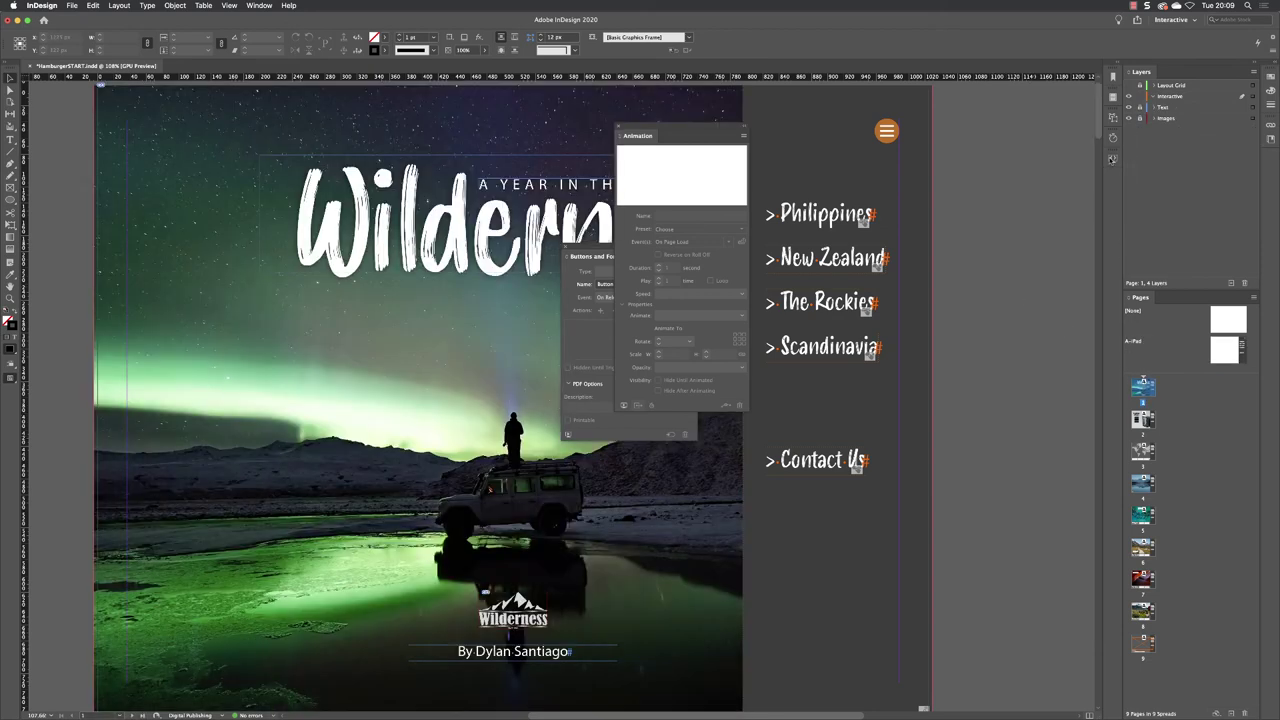
left_click(1112, 159)
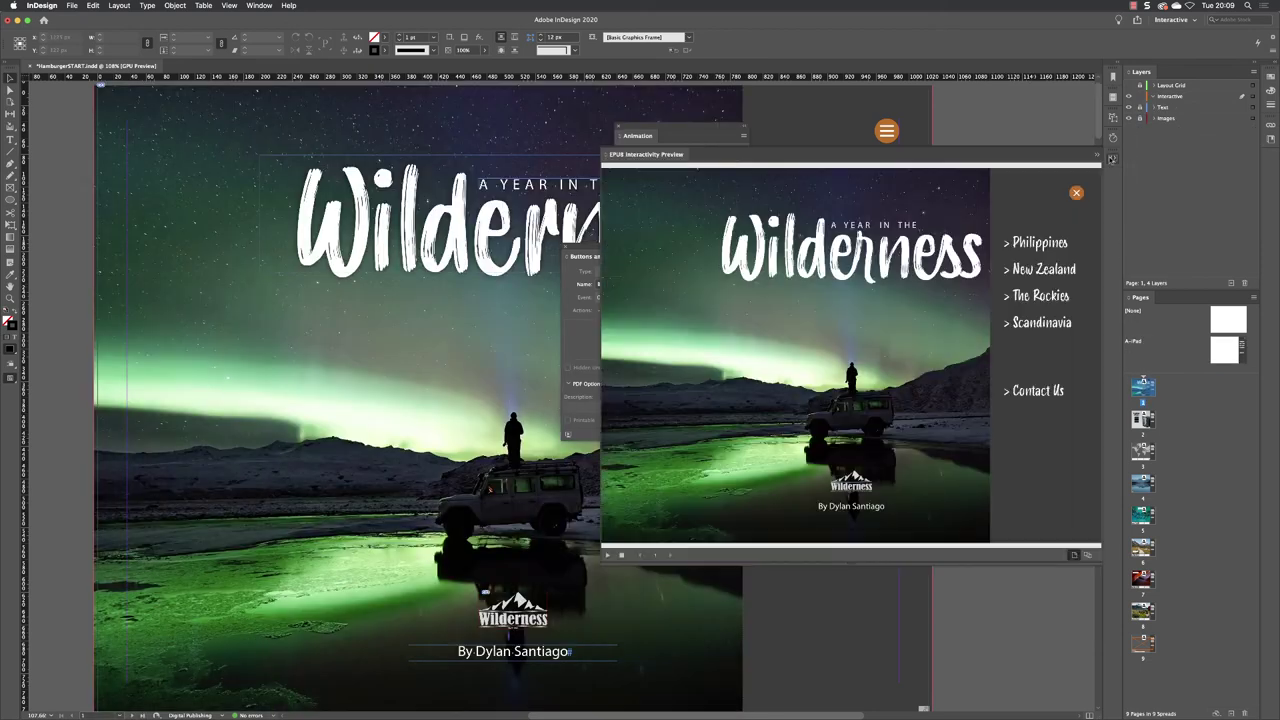
left_click(621, 556)
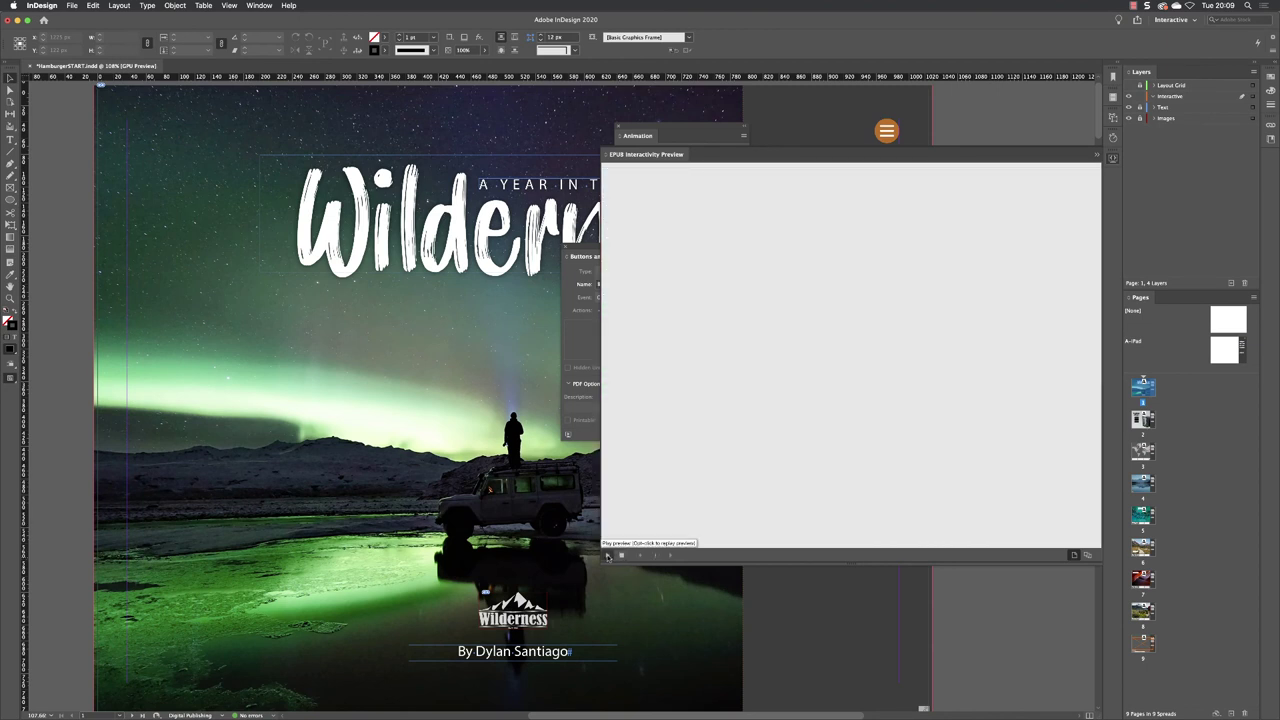
left_click(607, 556)
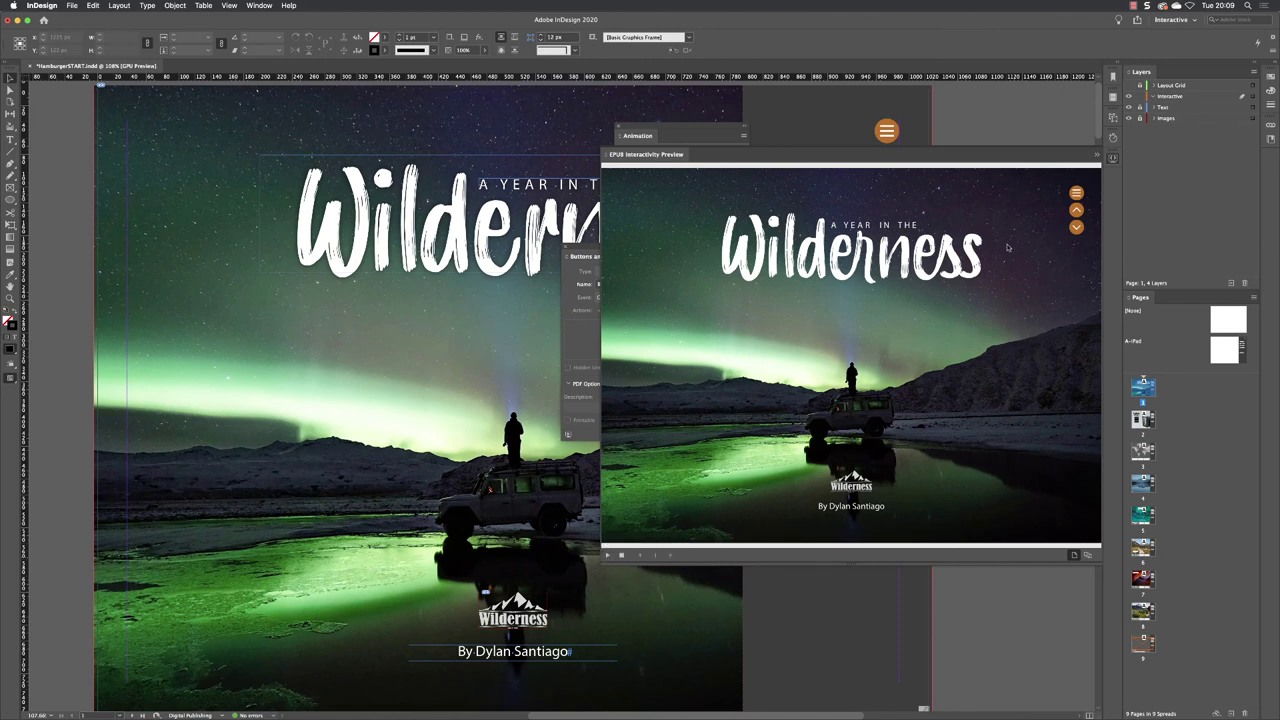
Open and close the country menu twice in the preview, then return to the A-iPad master.
left_click(1076, 193)
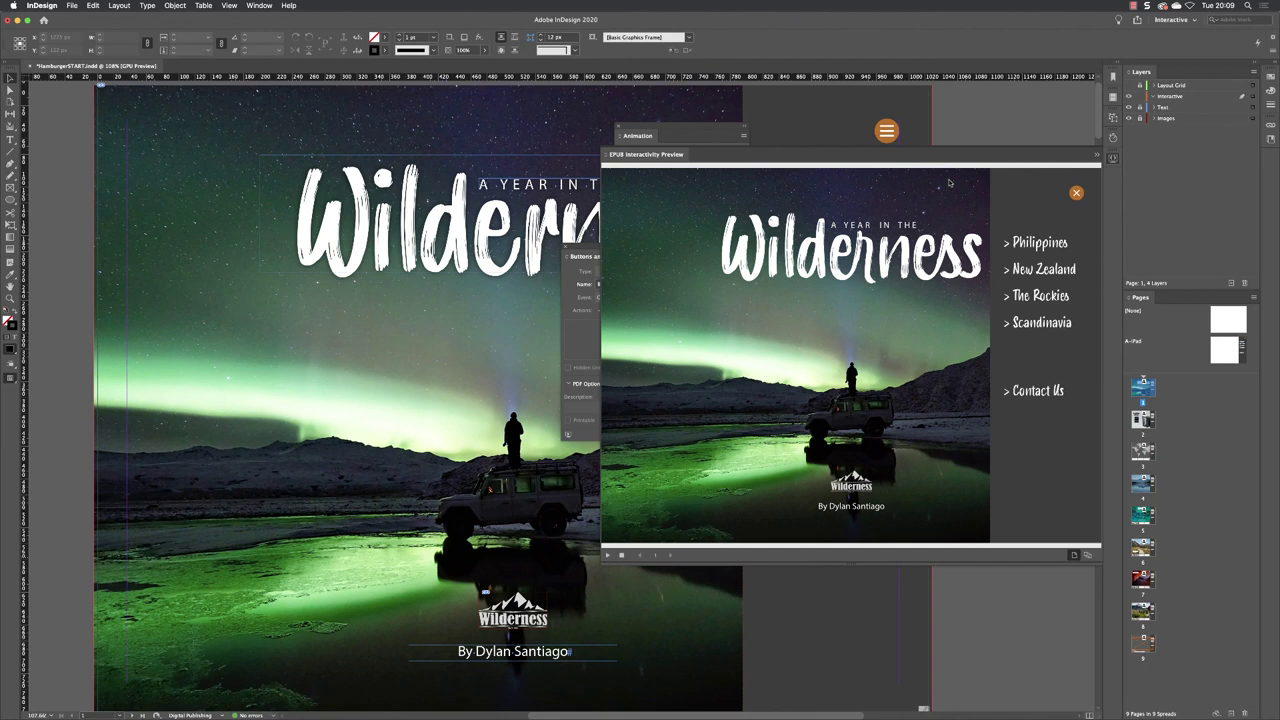
left_click(1076, 194)
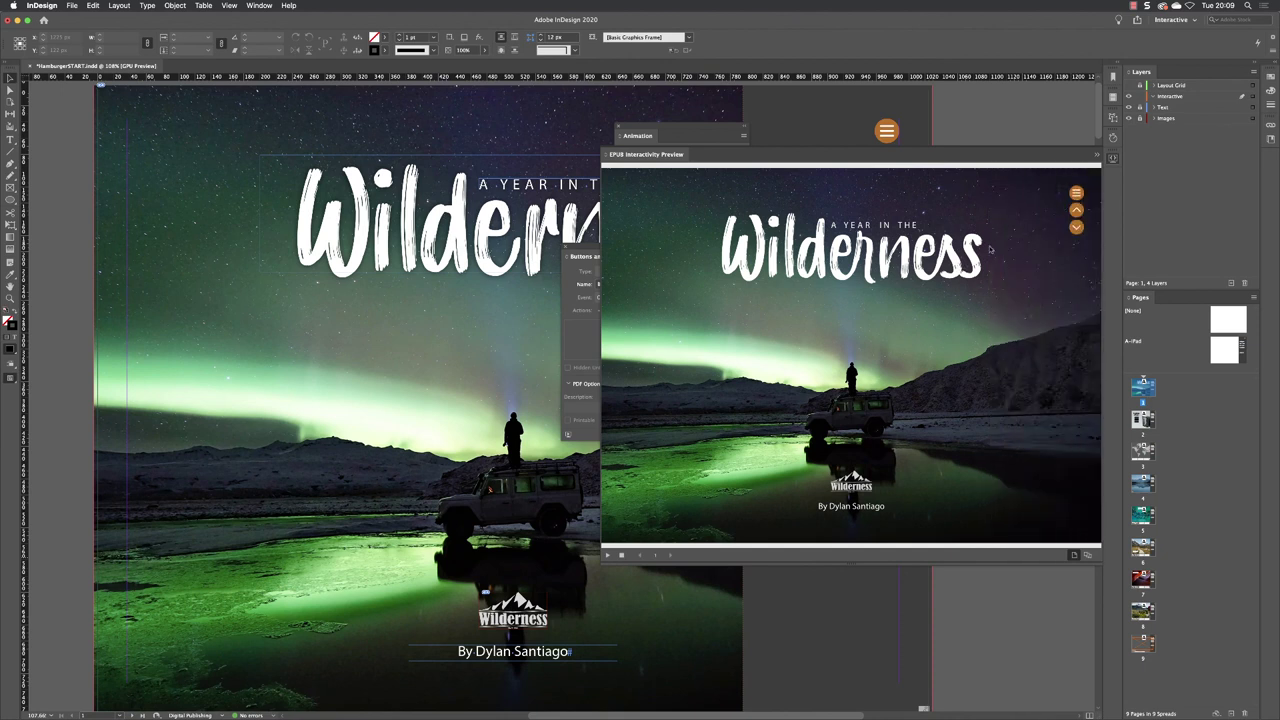
left_click(1076, 193)
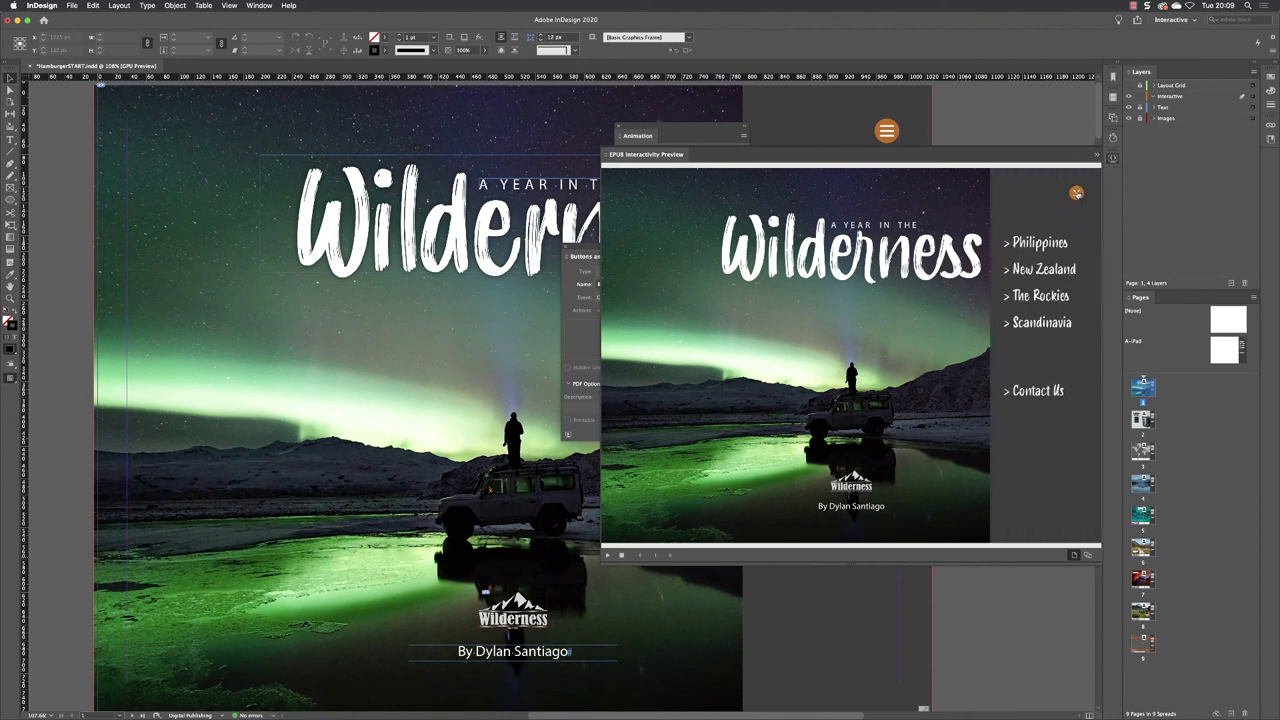
left_click(1076, 193)
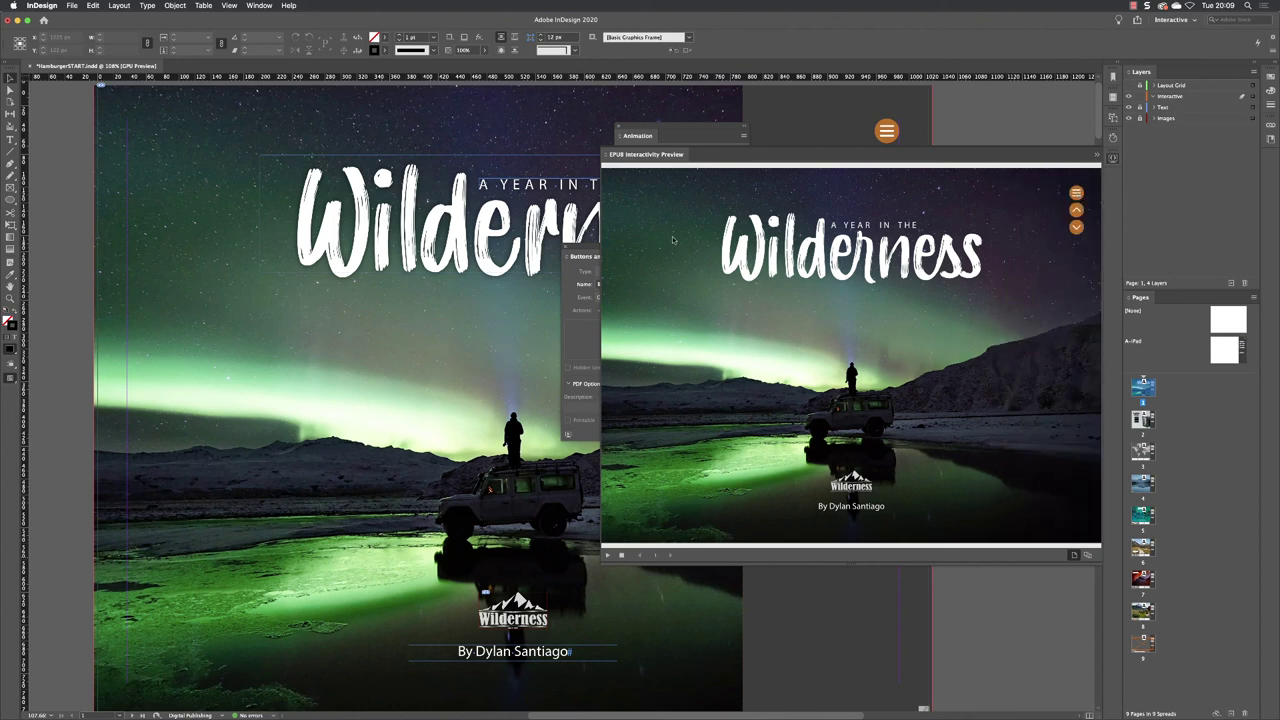
left_click(585, 249)
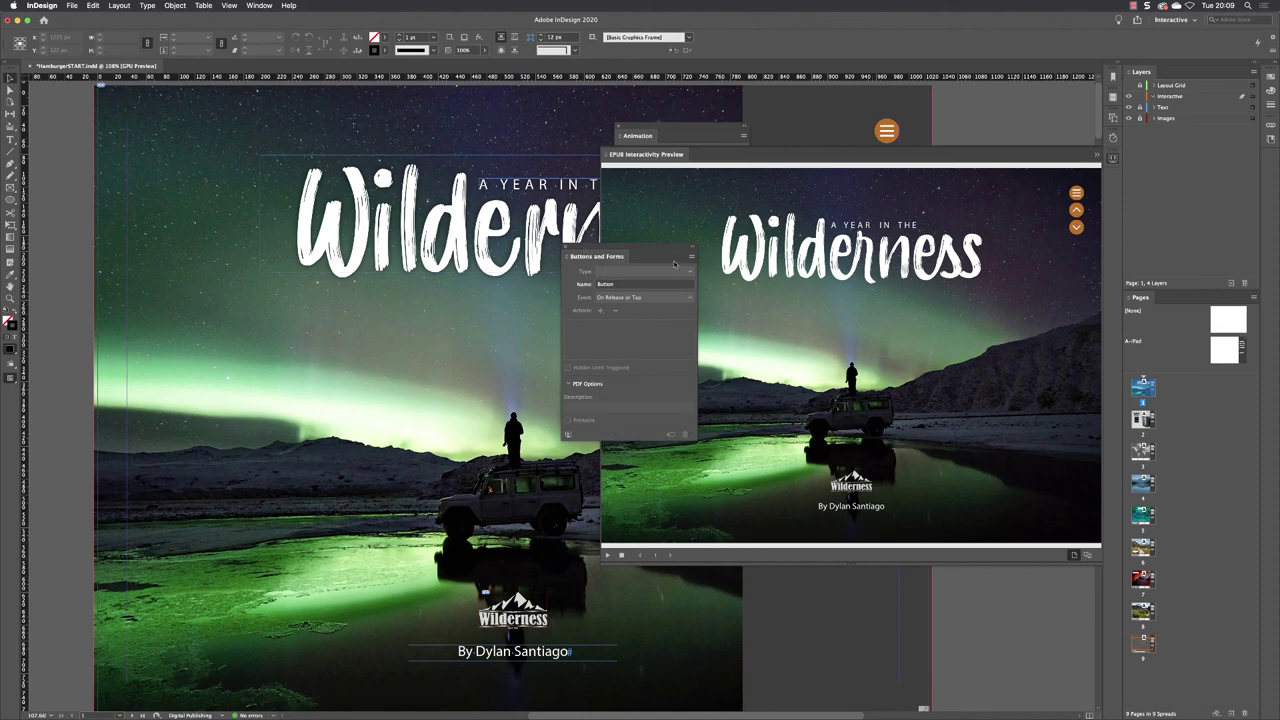
double_click(1221, 350)
Raise the Menu animation duration to 1.5 seconds and set Speed to Ease In and Out.
left_click(1114, 160)
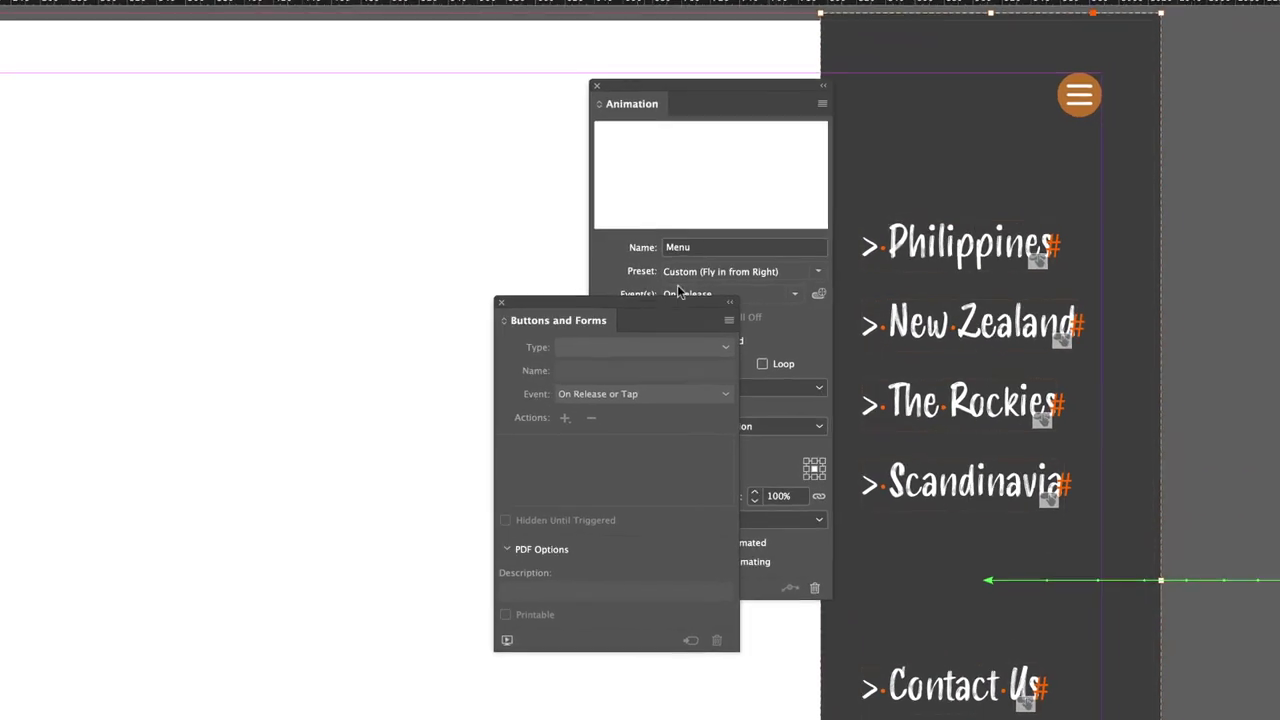
left_click_drag(634, 271, 458, 271)
left_click_drag(645, 80, 575, 118)
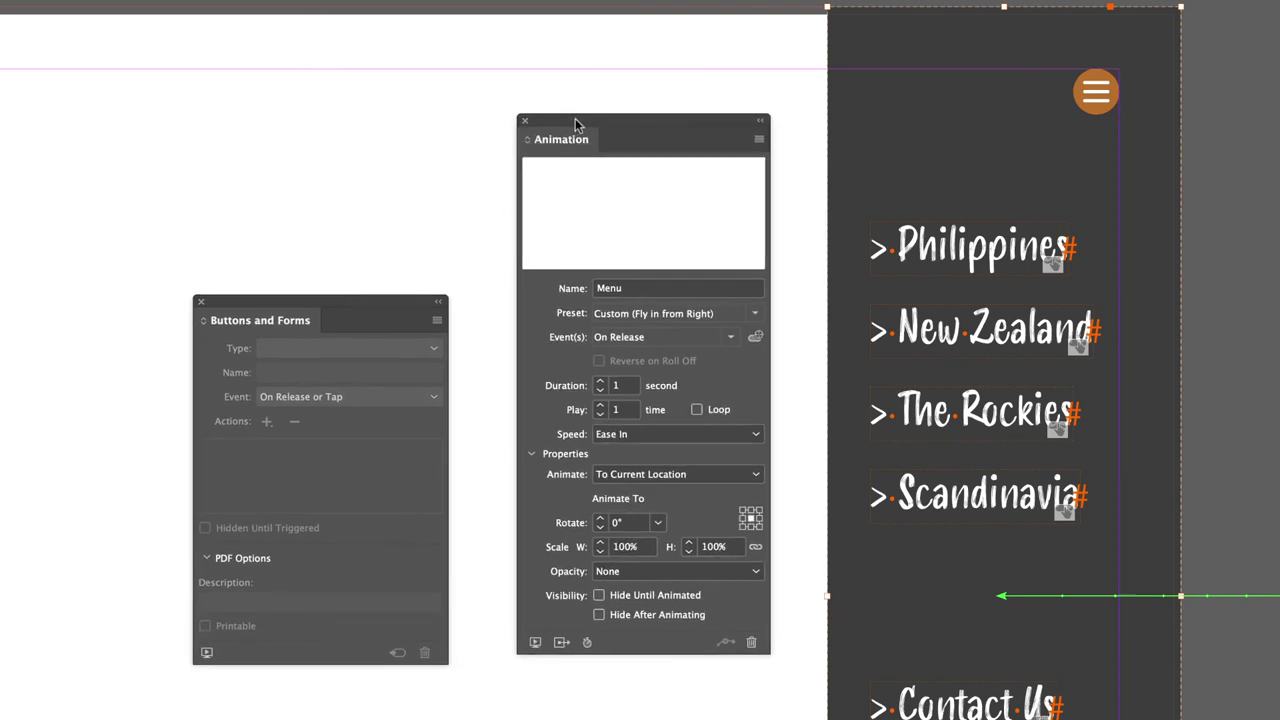
left_click(601, 381)
left_click(600, 381)
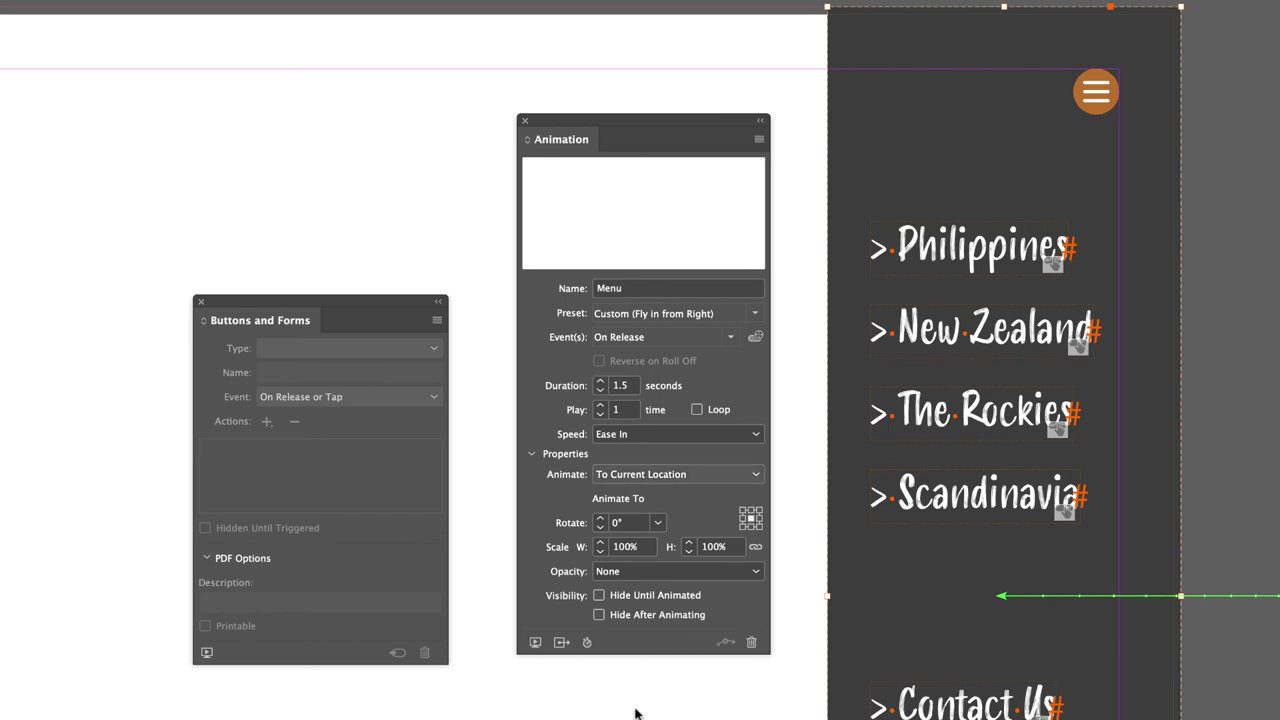
left_click(694, 434)
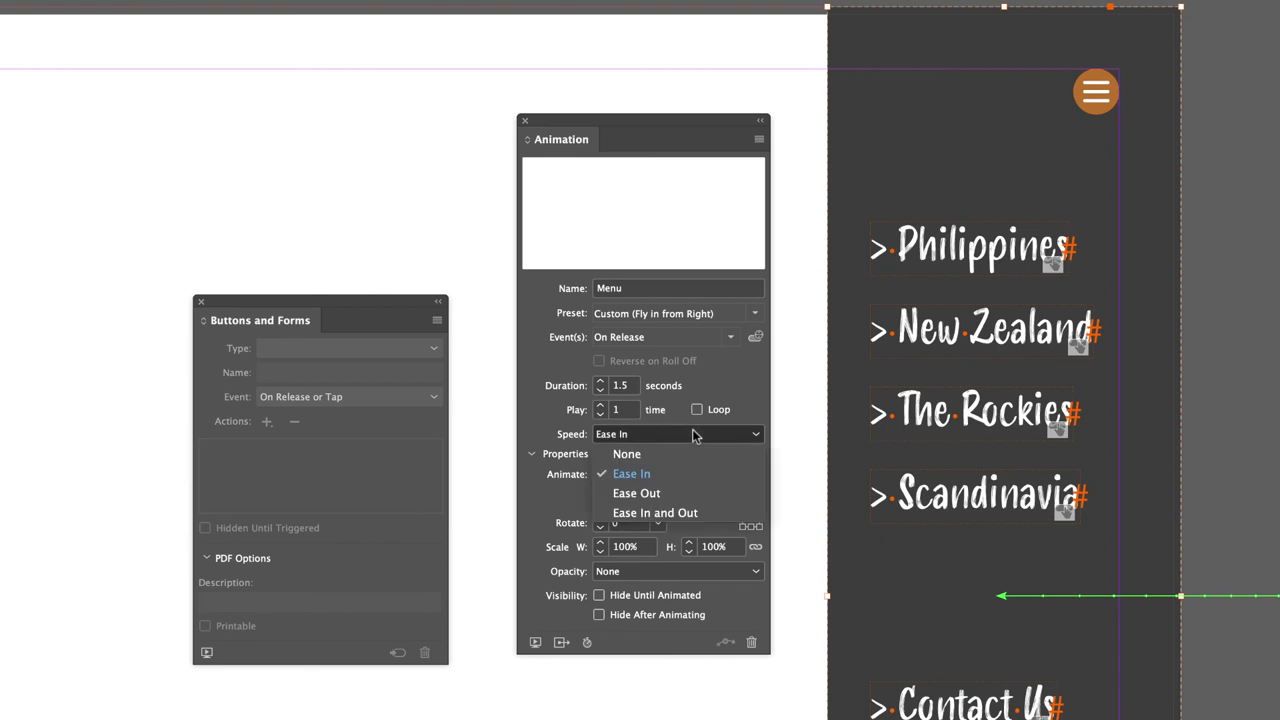
left_click(665, 513)
Play page 1 in the EPUB Interactivity Preview and open and close the country menu.
left_click(1262, 411)
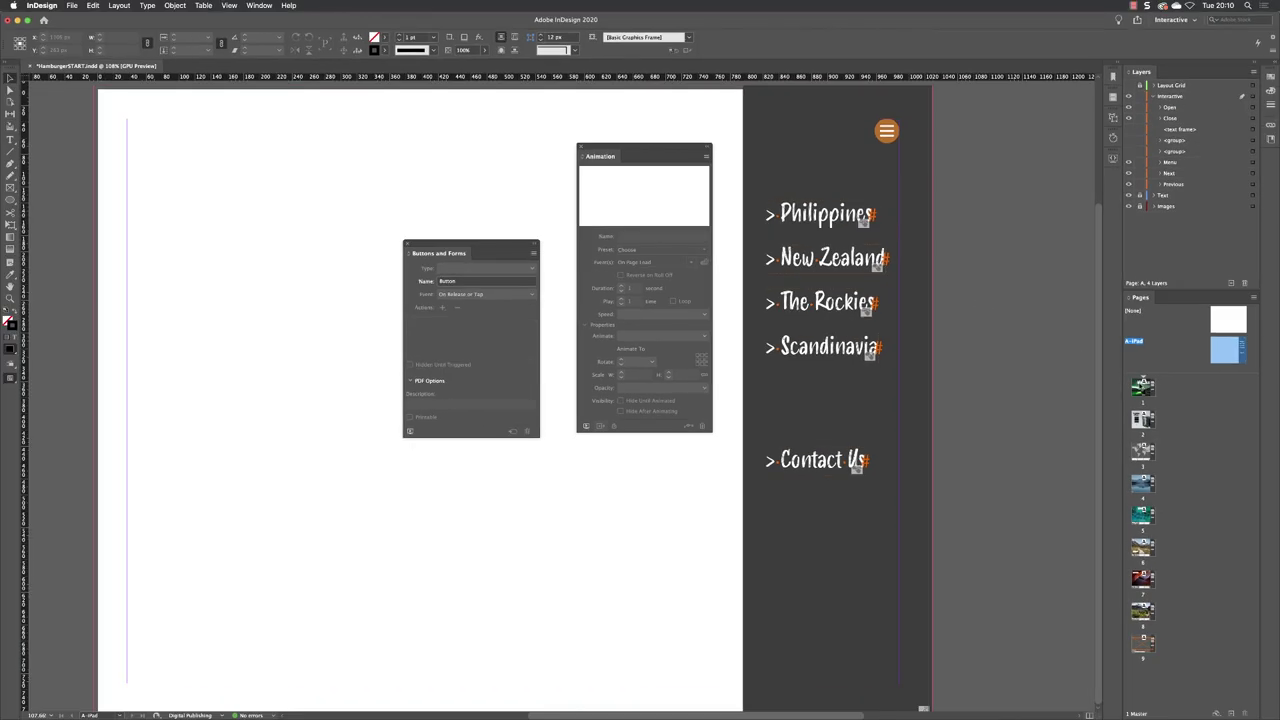
double_click(1143, 387)
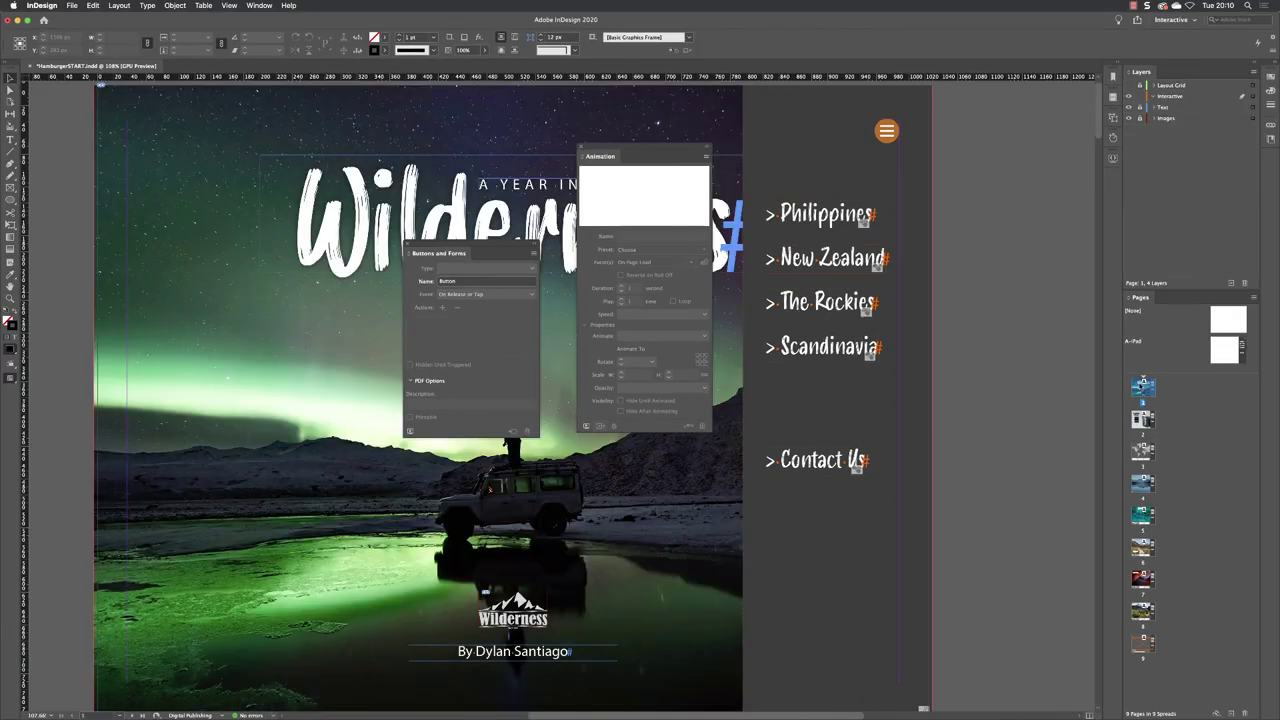
left_click(1113, 160)
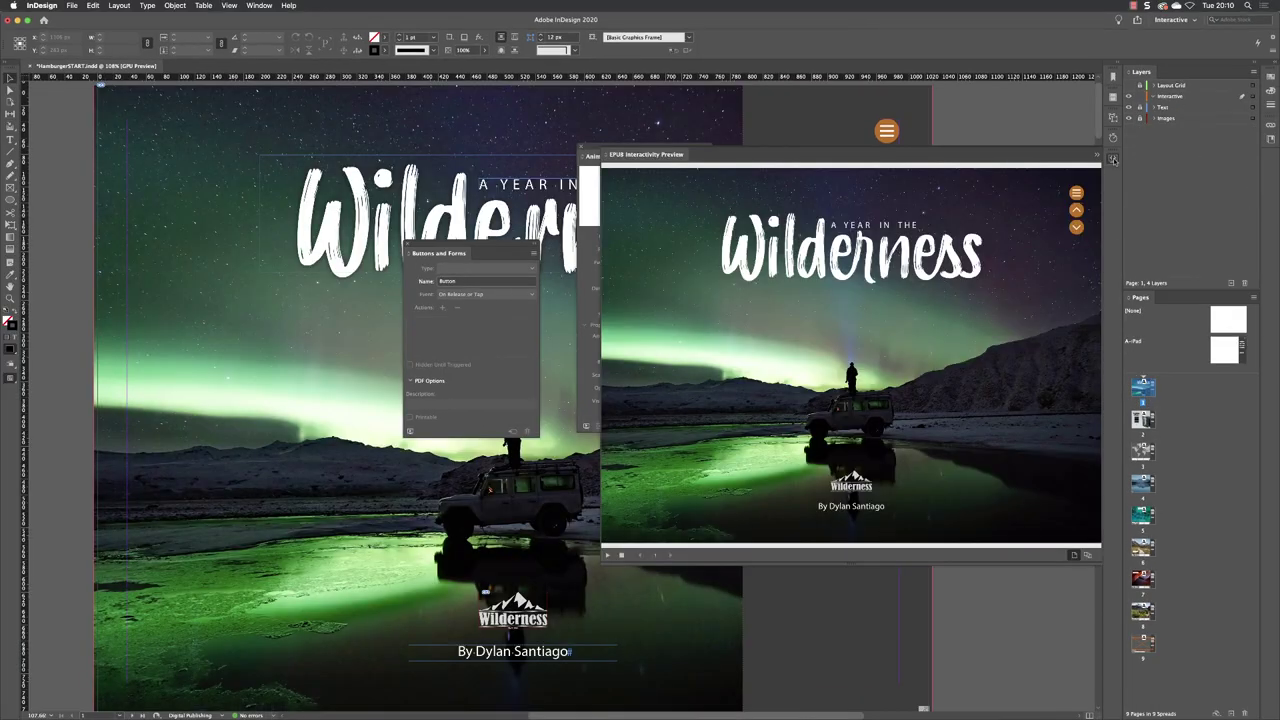
left_click(607, 555)
left_click(1076, 192)
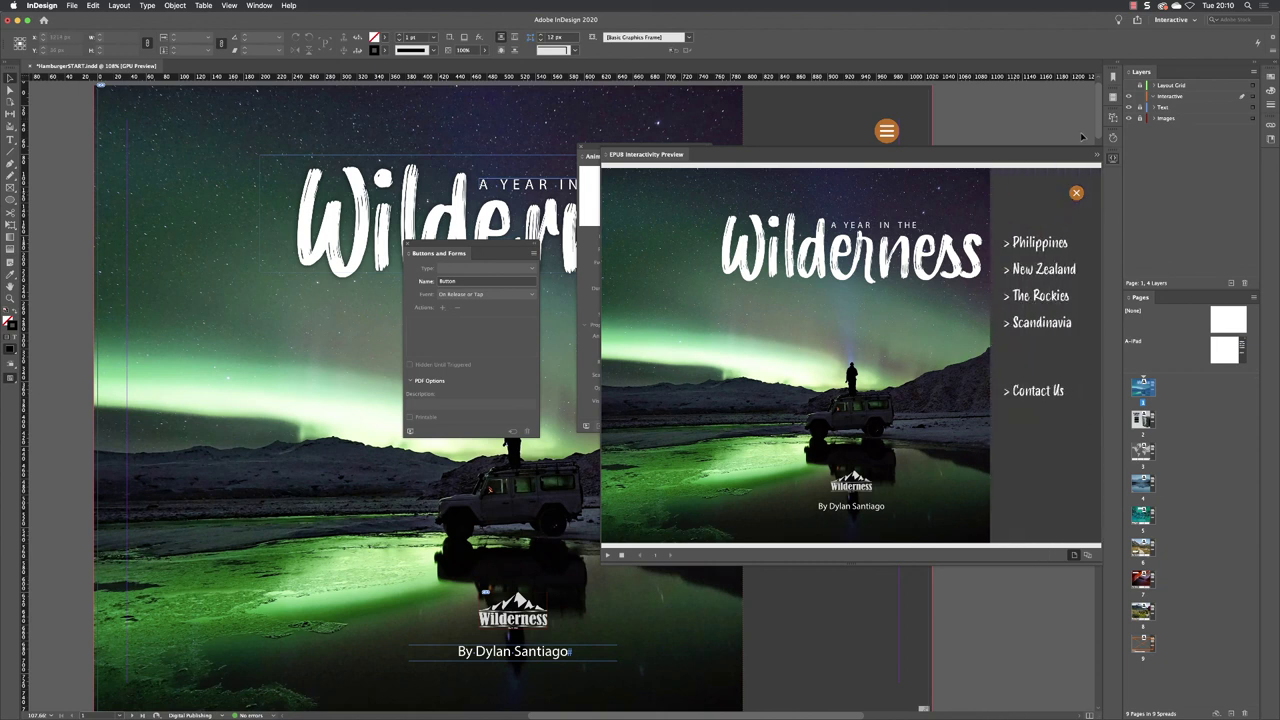
left_click(1076, 192)
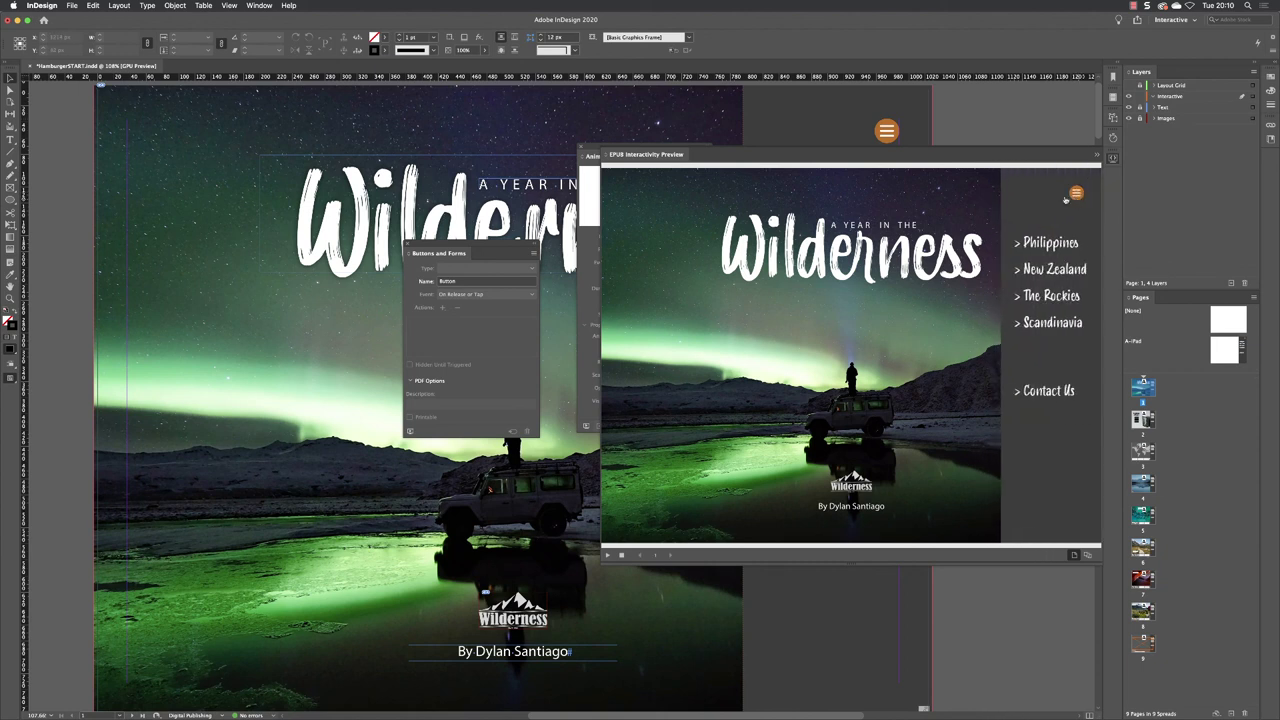